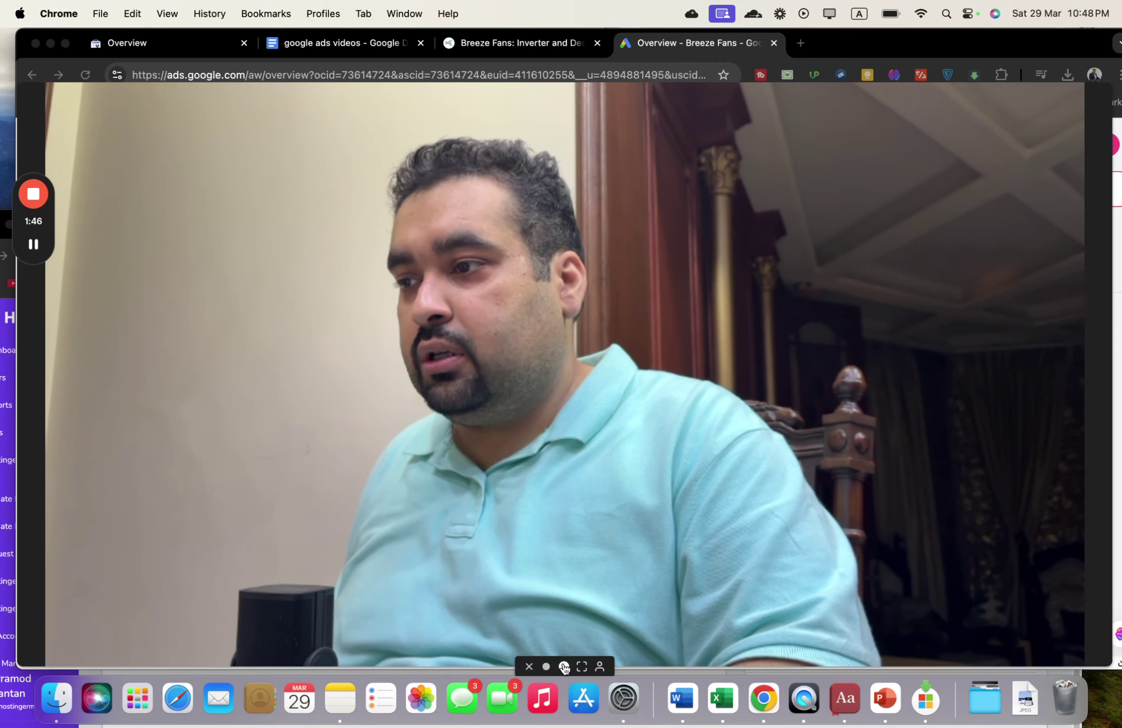
left_click(562, 666)
left_click_drag(121, 528, 990, 187)
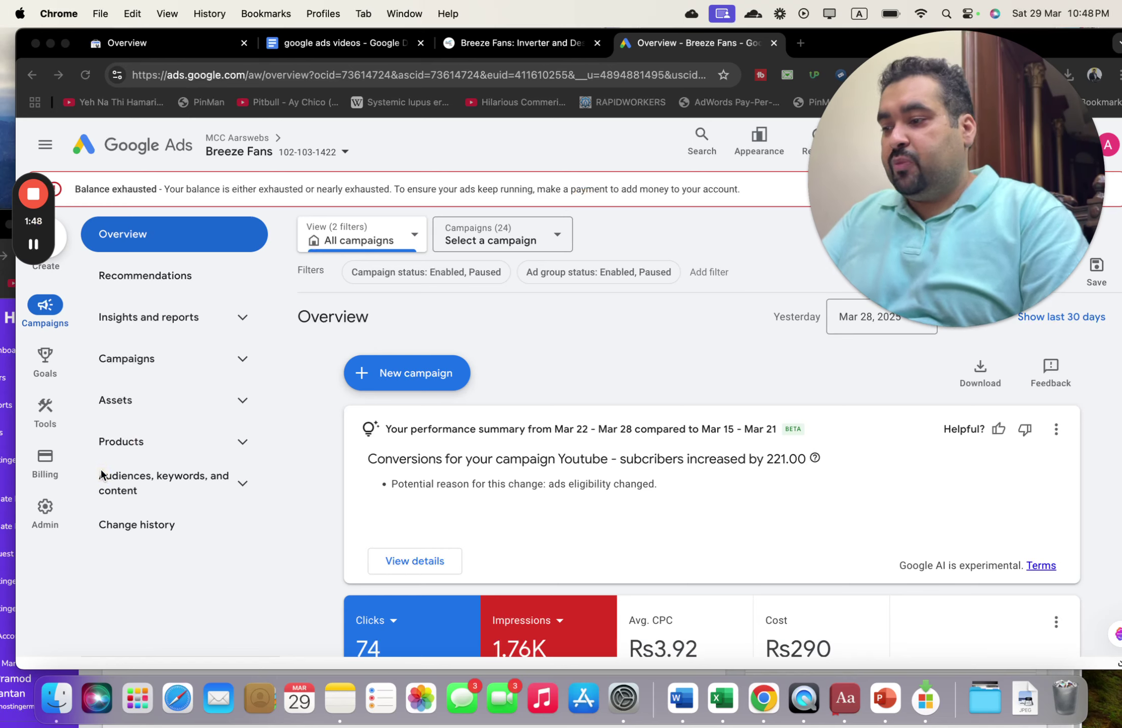
Step: Open orignal disapproval.png from the Breeze Fans folder in Finder and enlarge its window to show the ad's disapproval status
left_click(56, 698)
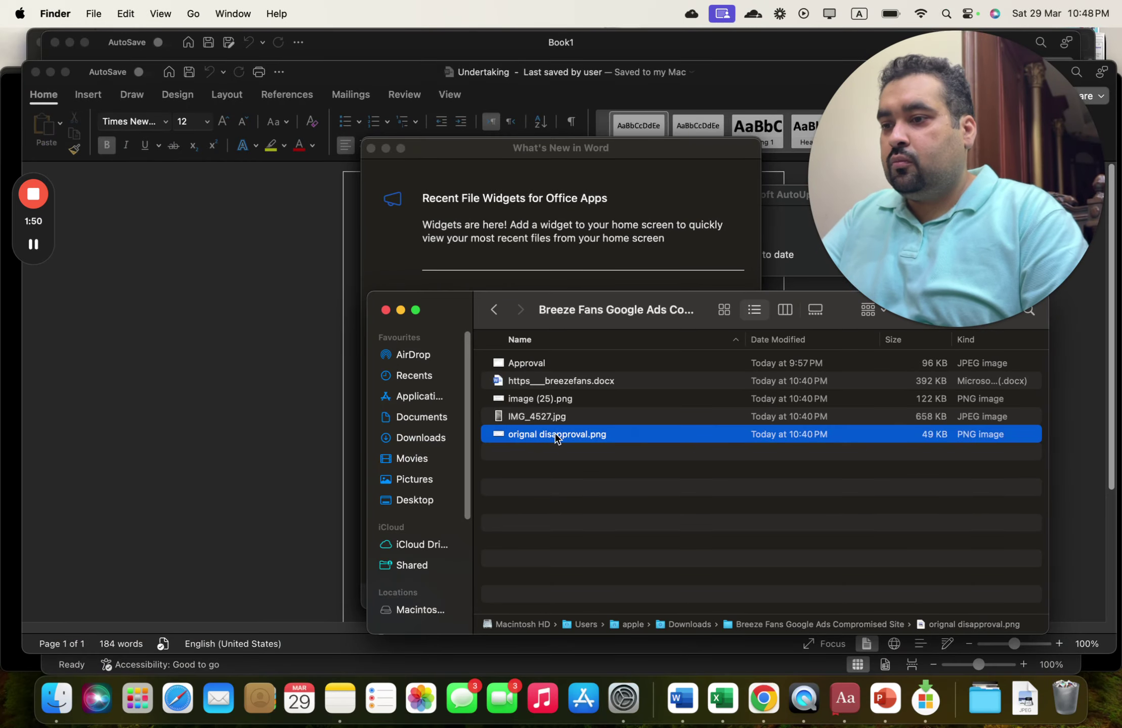
double_click(555, 437)
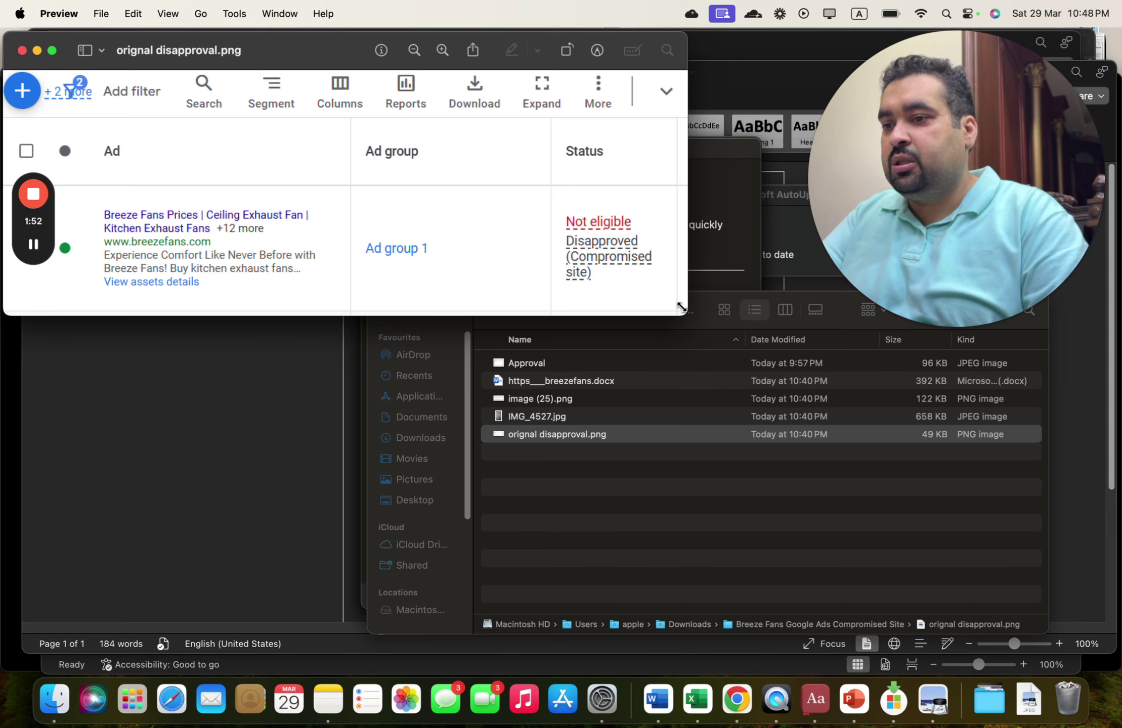
left_click_drag(681, 307, 955, 450)
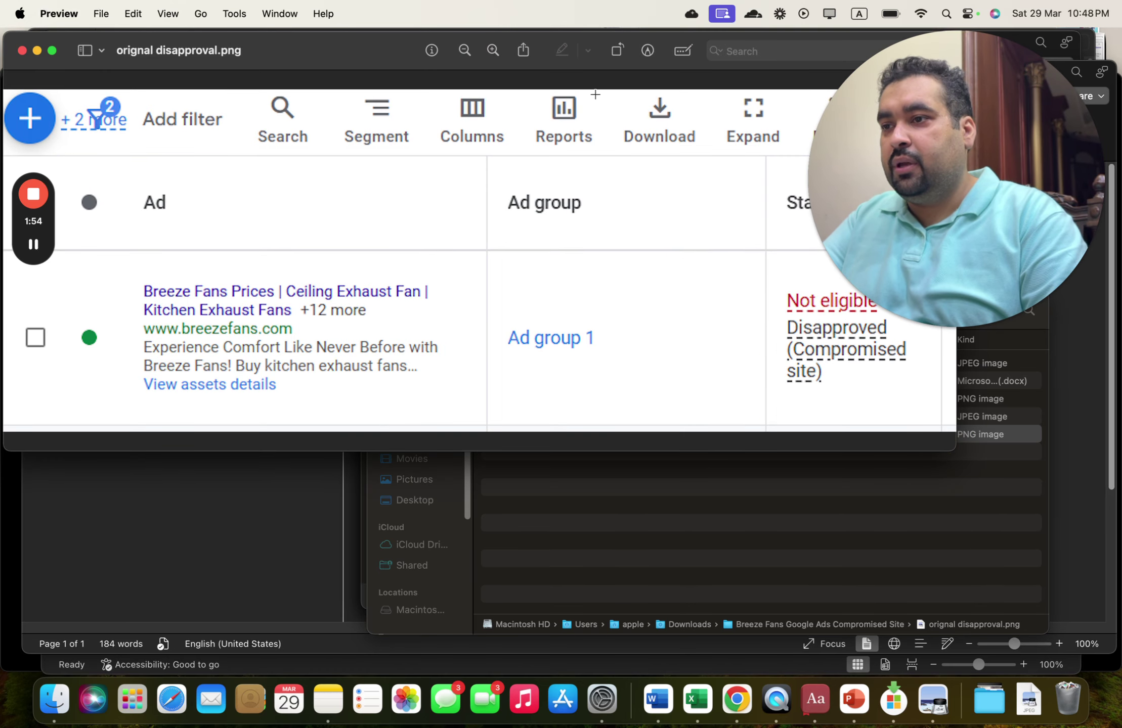
left_click_drag(352, 39, 333, 84)
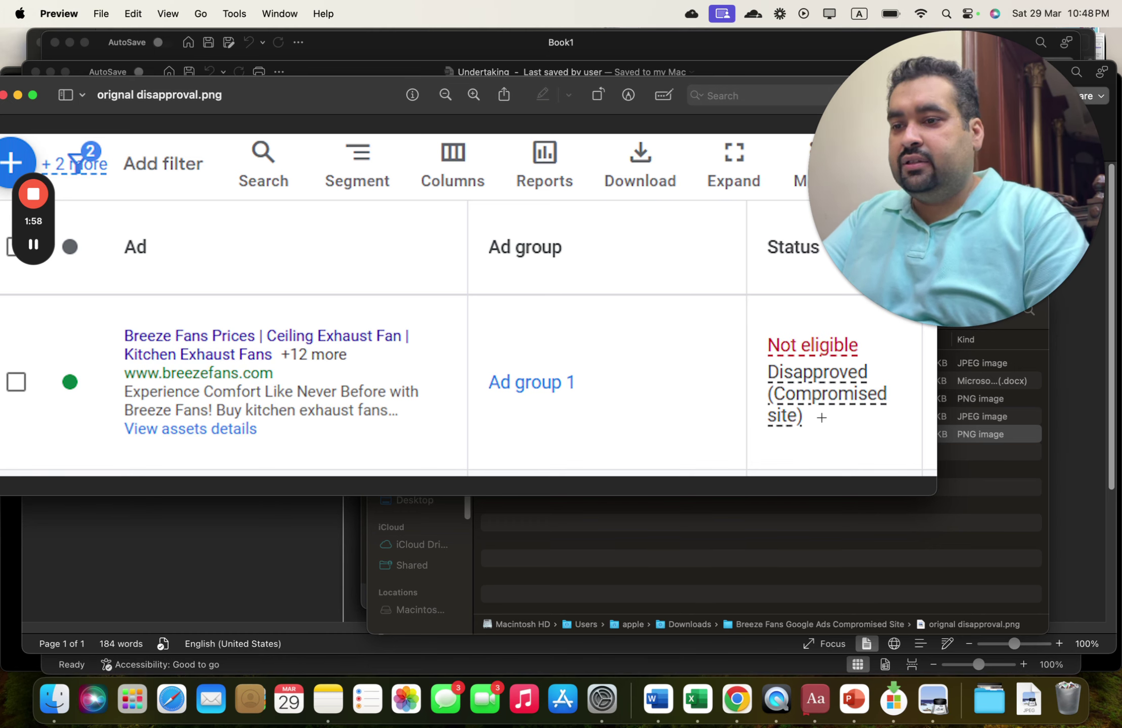
Step: Switch to Chrome, show the breezefans.com homepage and reposition the browser window on the screen
left_click(737, 700)
left_click(509, 49)
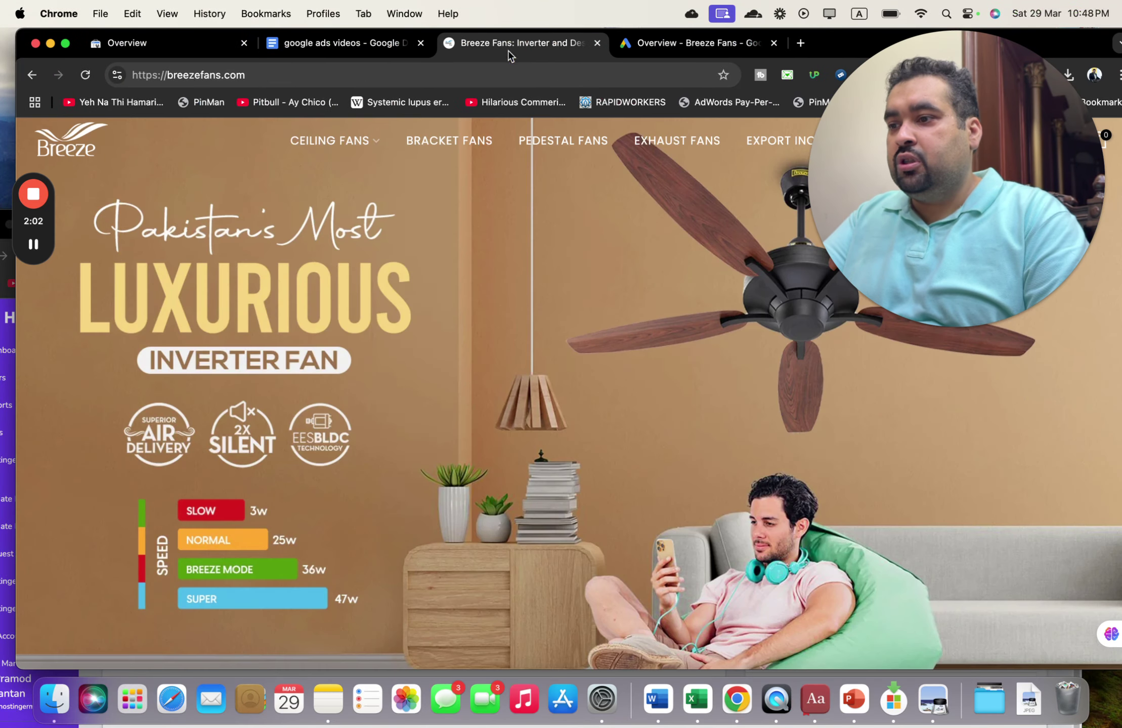
left_click_drag(1090, 41, 1056, 44)
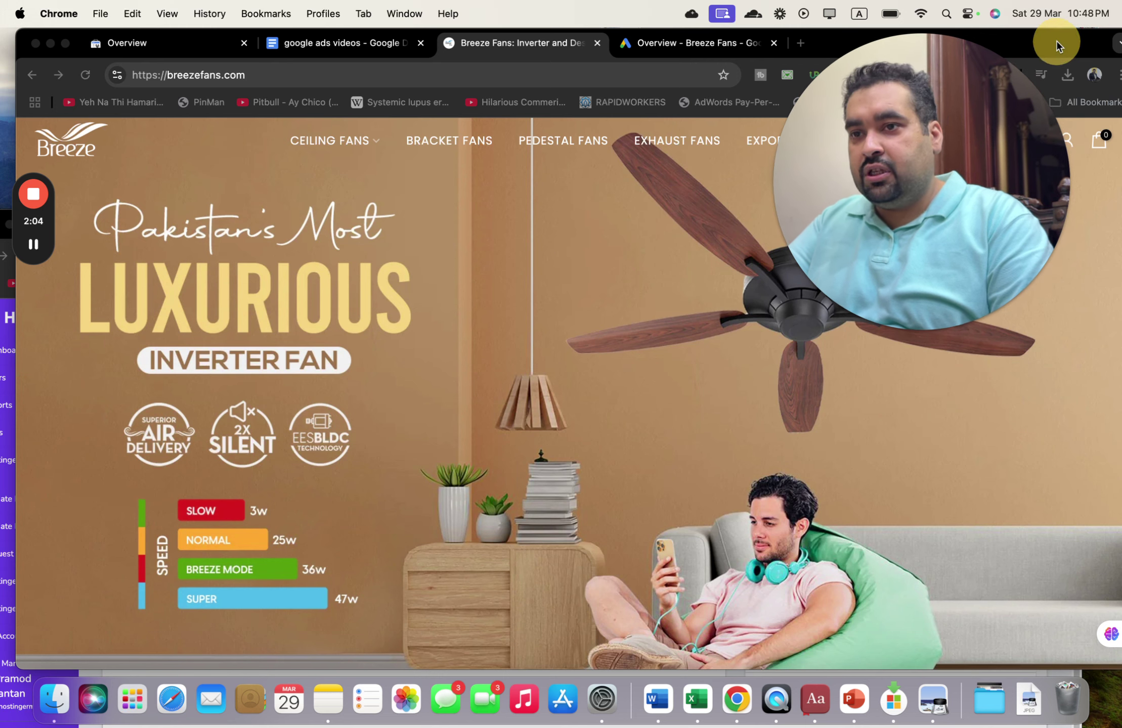
left_click_drag(943, 41, 928, 41)
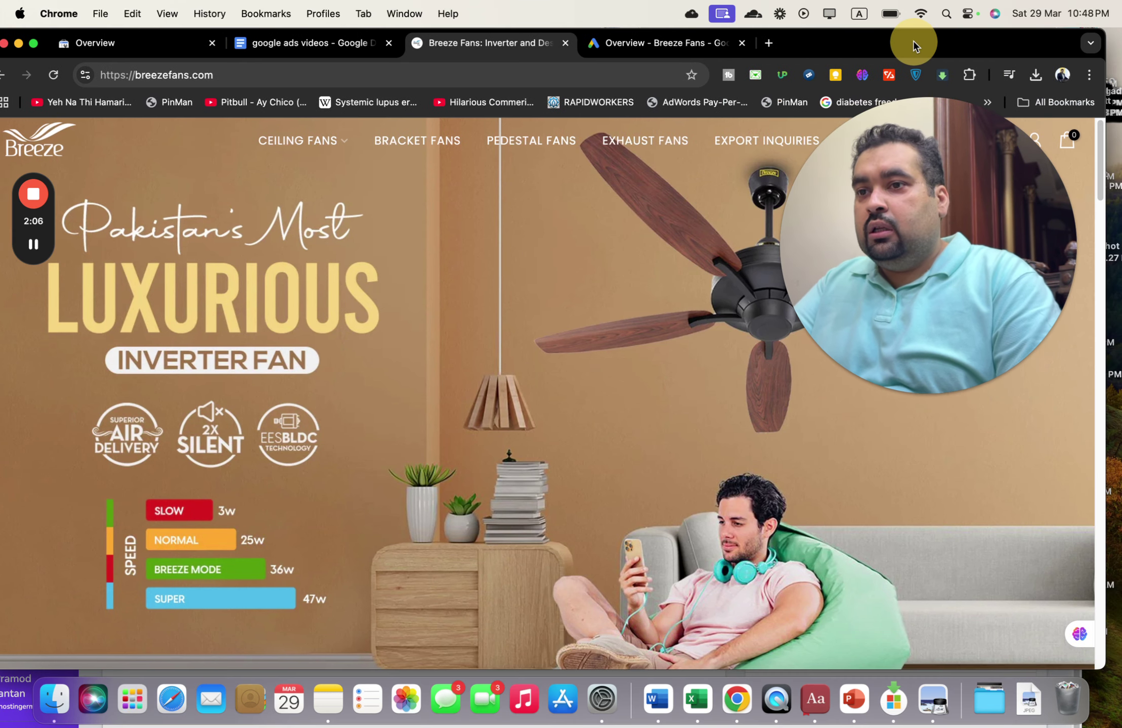
left_click_drag(1116, 132, 1106, 43)
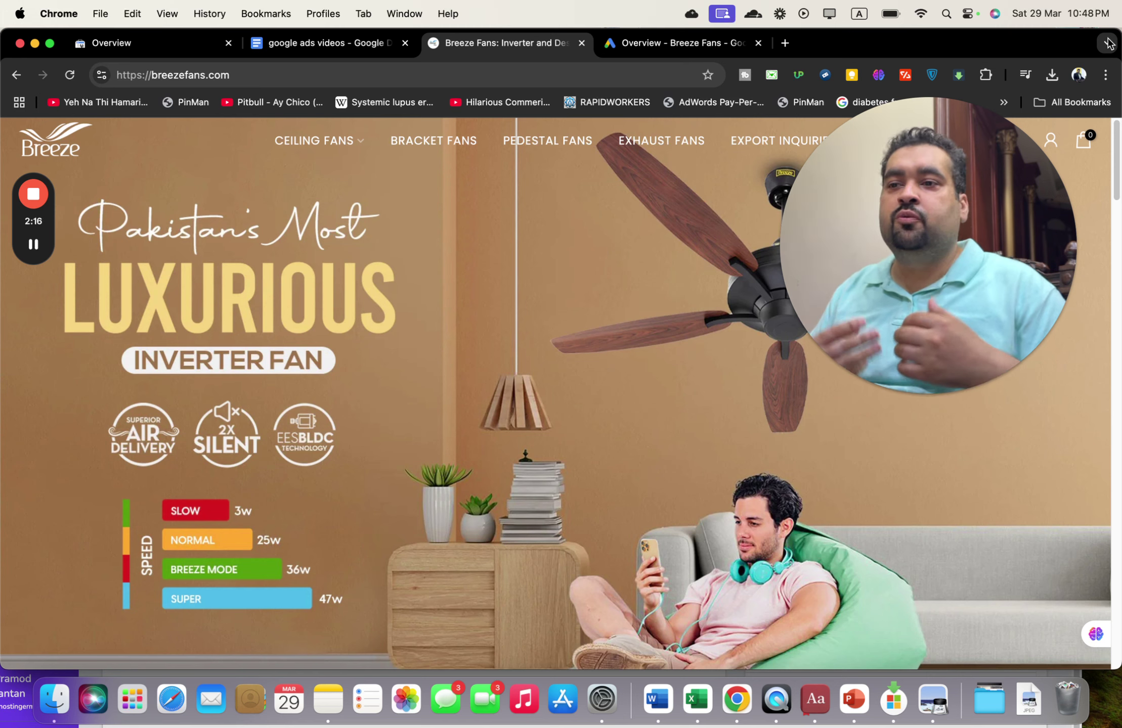
Step: Review the list of three things to sort out on the website in the google ads videos document
left_click(377, 43)
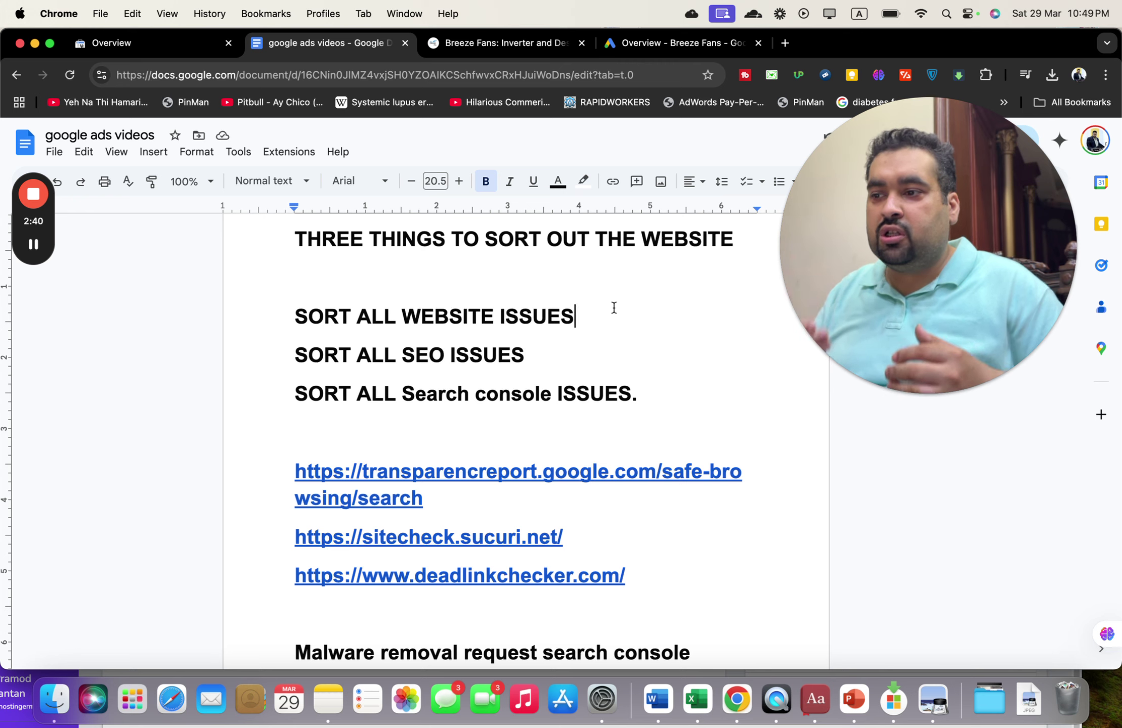
left_click(635, 392)
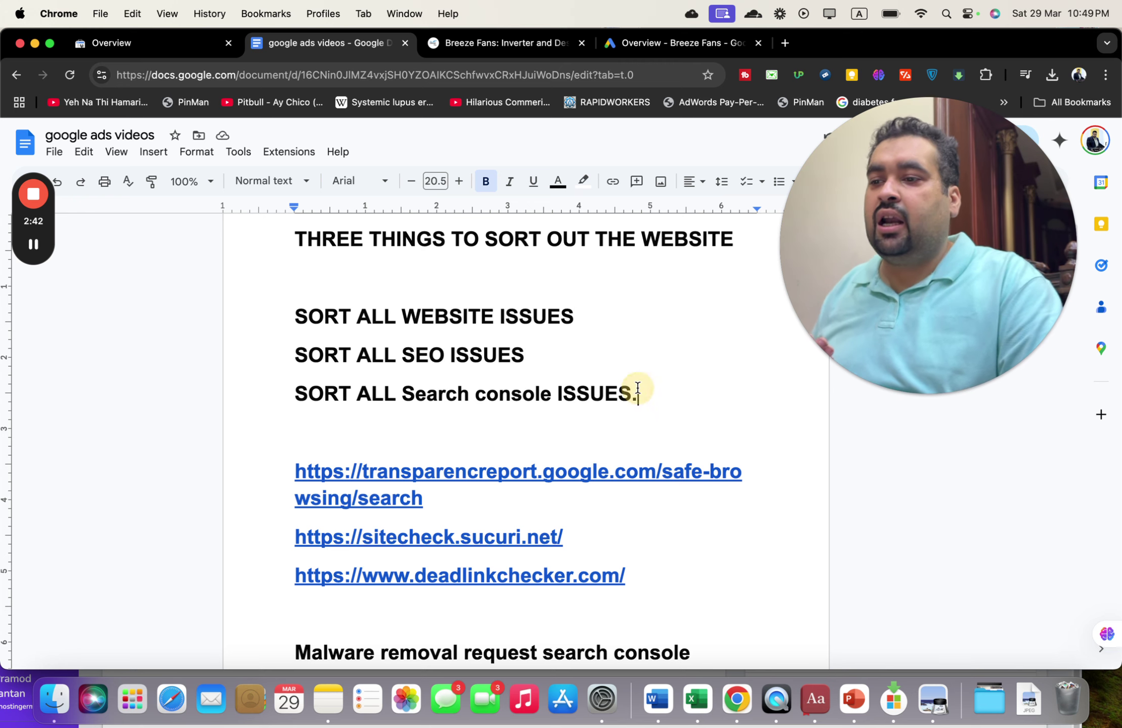
Step: Check the overview, manual actions and security issues reports for breezefans.com in Google Search Console
left_click(168, 47)
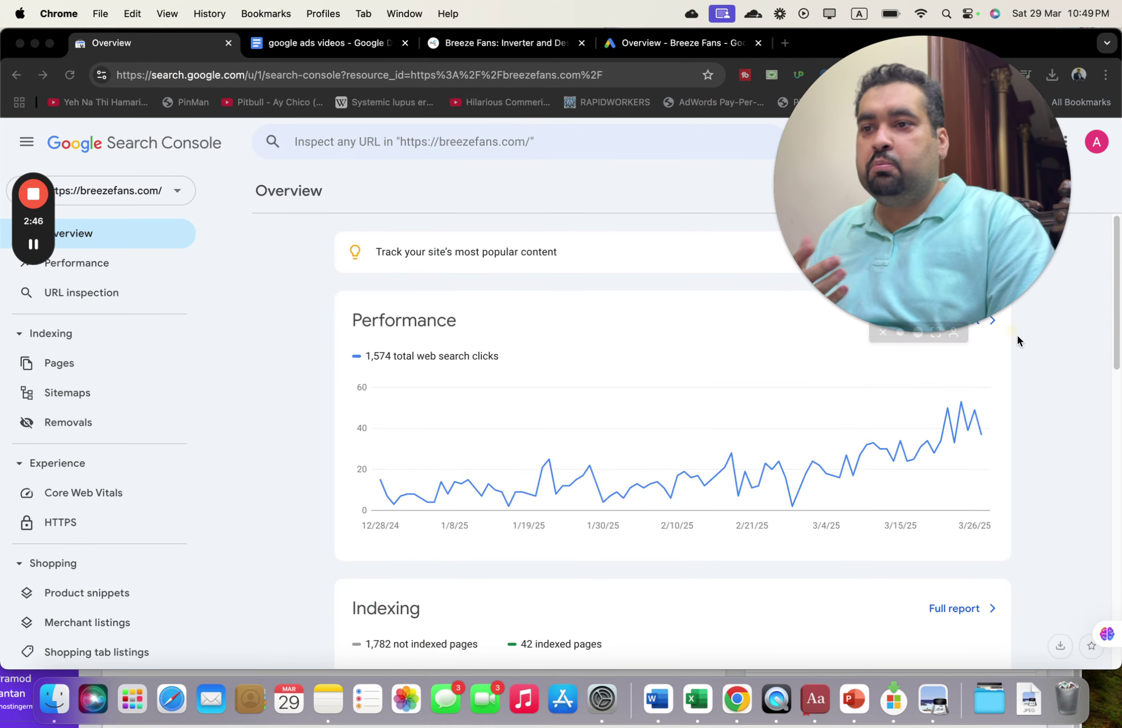
scroll(1114, 325, "down", 3)
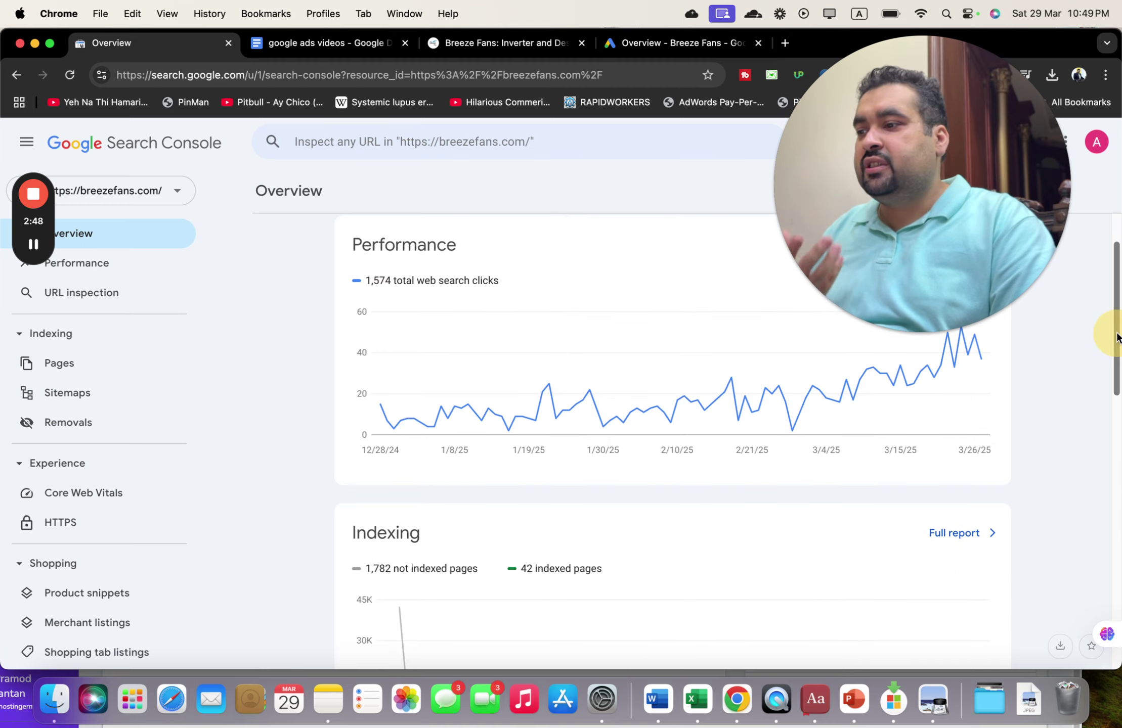
scroll(1037, 341, "down", 3)
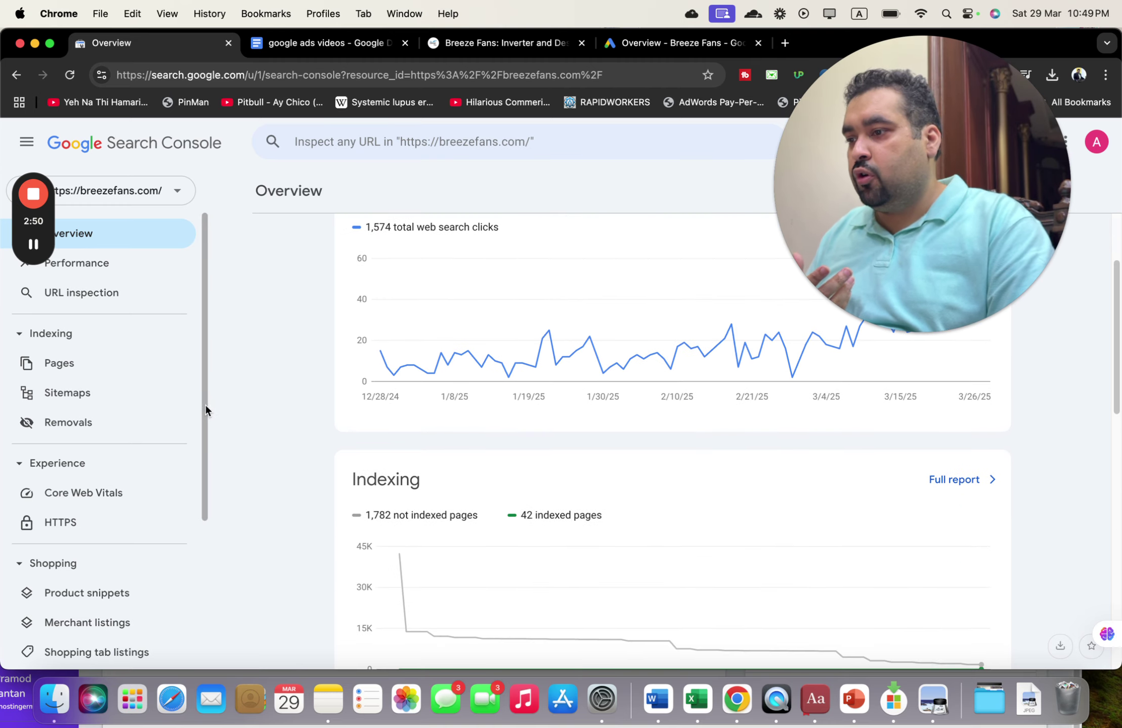
left_click_drag(200, 450, 225, 608)
left_click(143, 474)
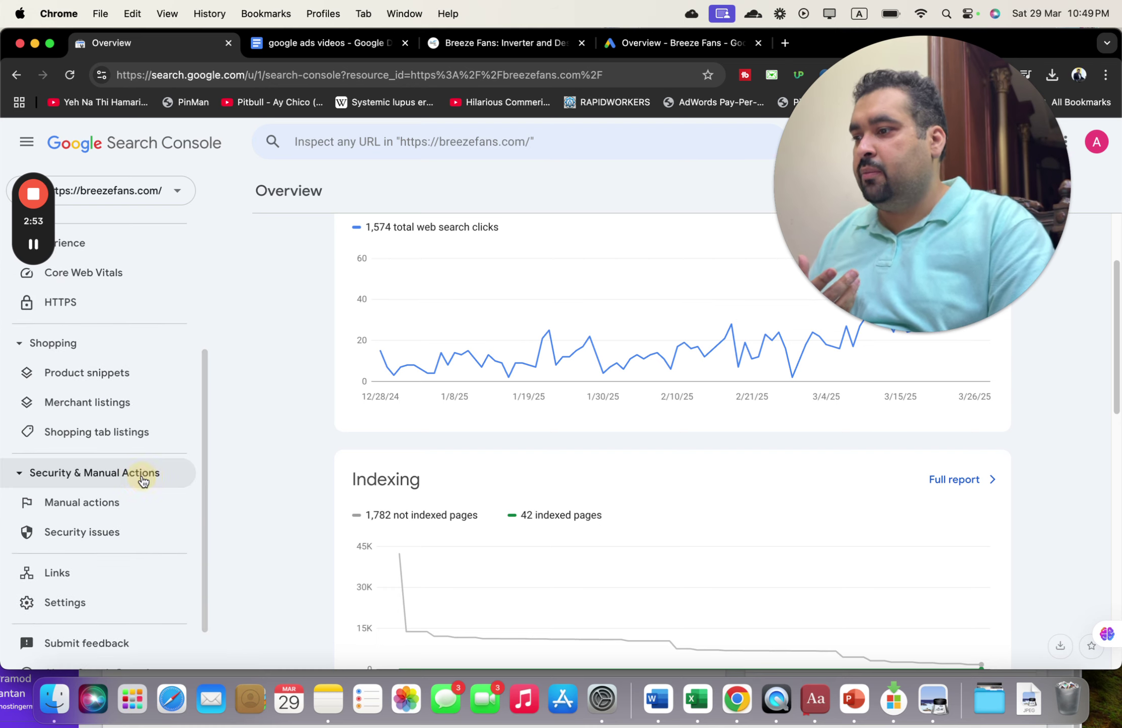
left_click(103, 502)
left_click(100, 532)
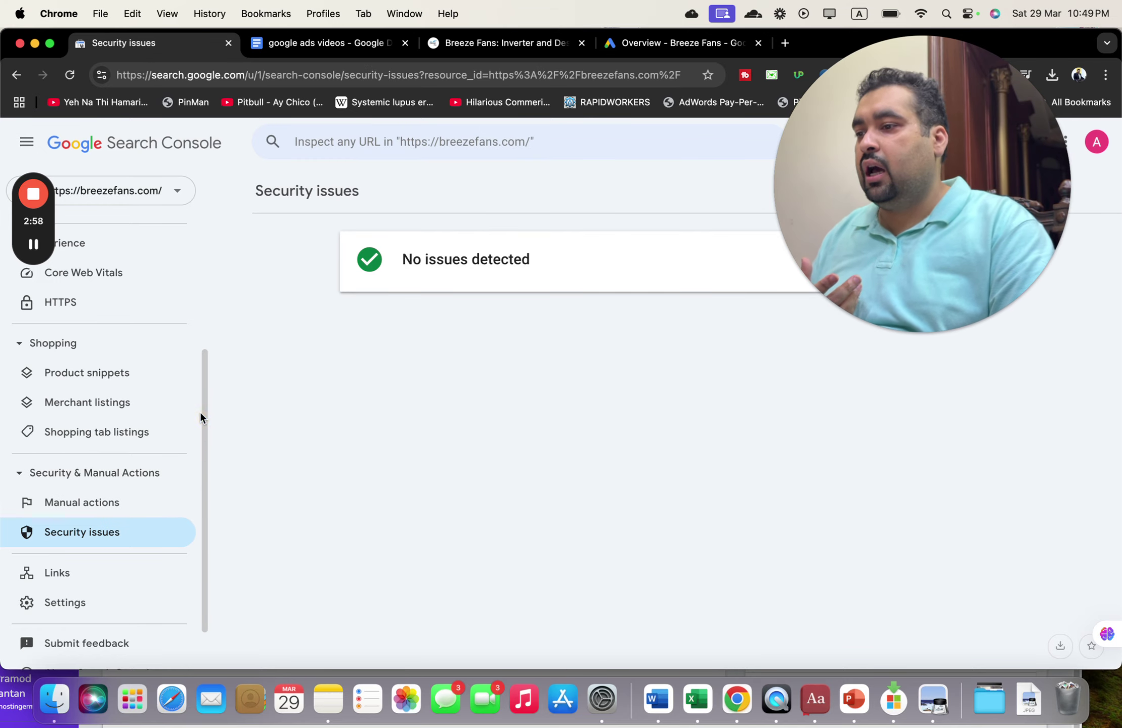
Step: Return to the Search Console overview and examine the Core Web Vitals and HTTPS results in its Experience section
left_click_drag(201, 415, 201, 280)
left_click(146, 244)
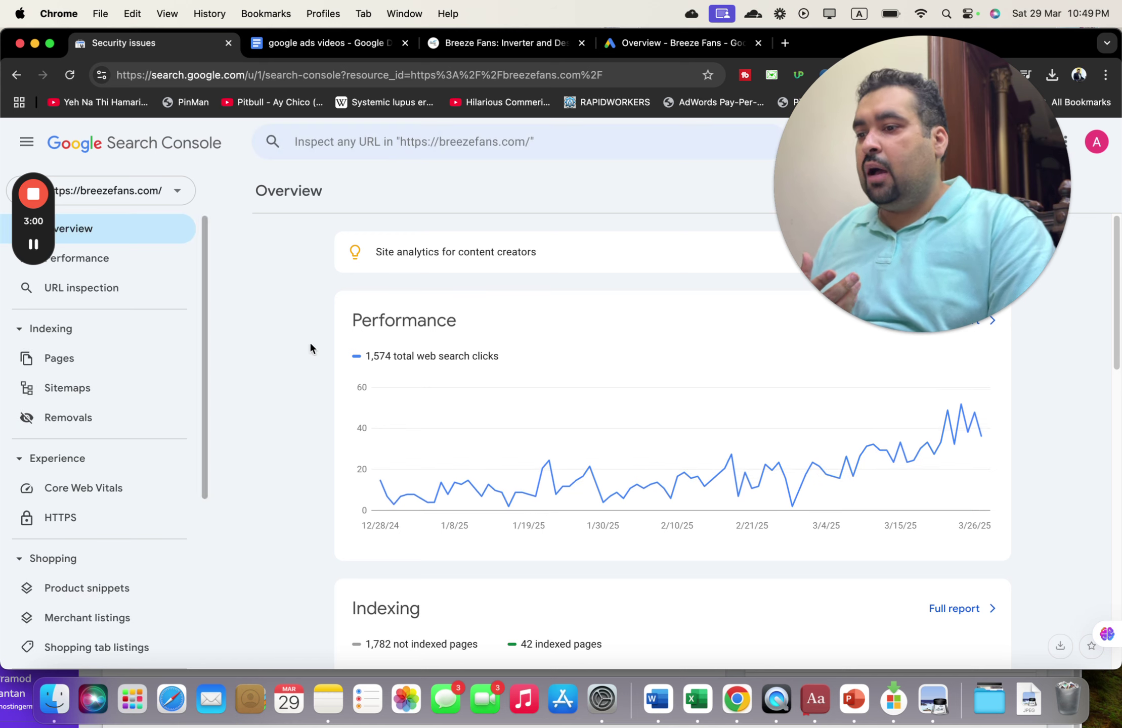
scroll(1116, 426, "down", 15)
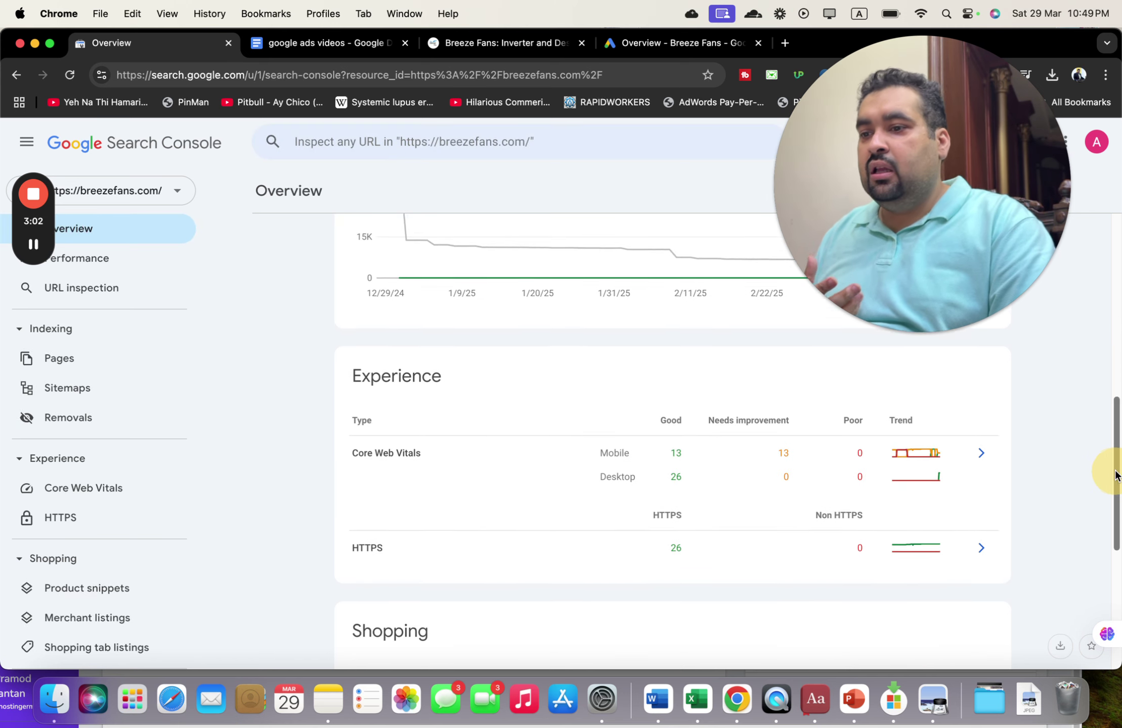
left_click_drag(1116, 577, 1118, 466)
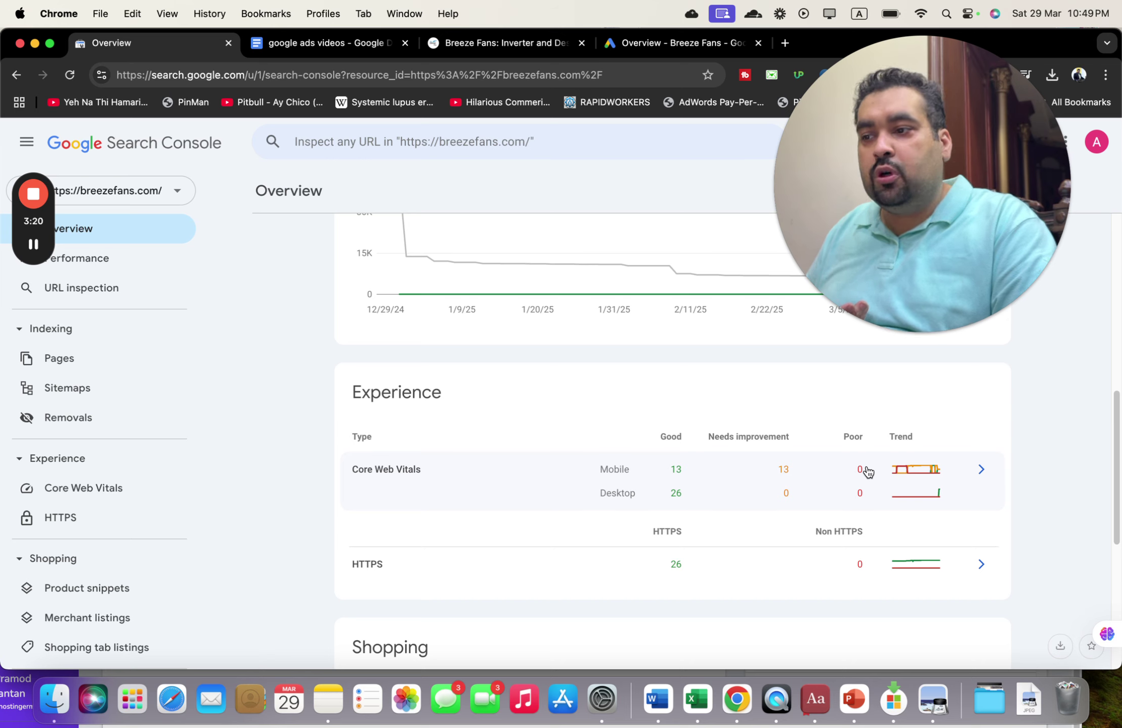
left_click_drag(1113, 436, 1097, 264)
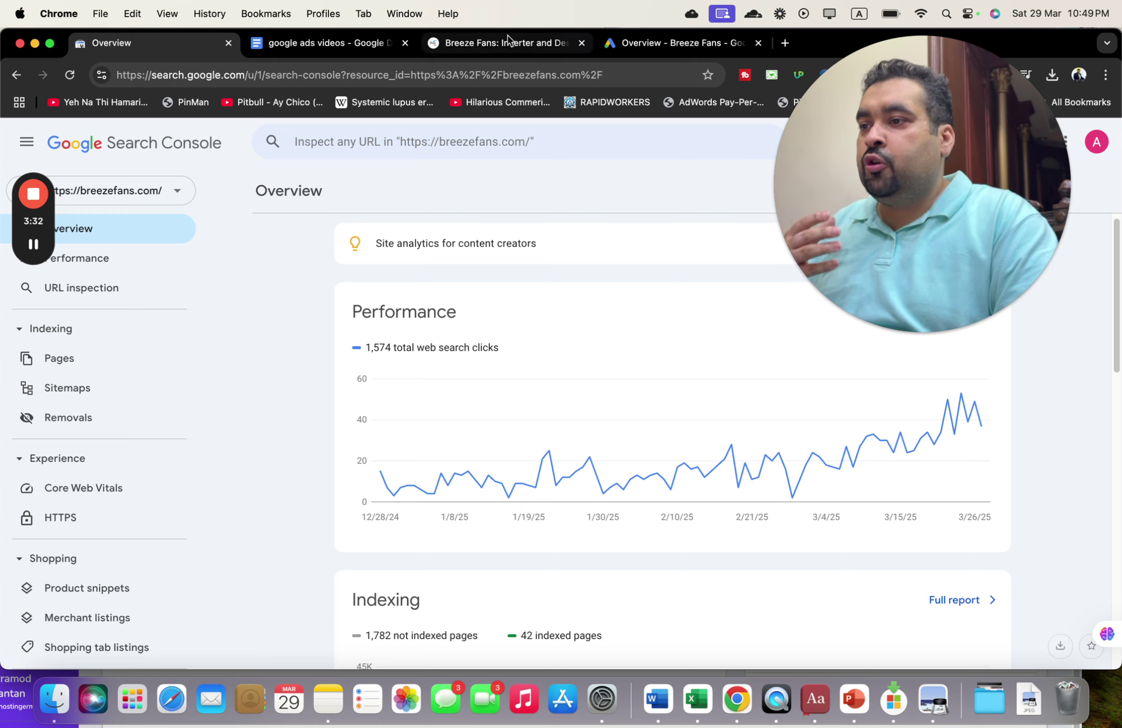
Step: Revisit the google ads videos document, and open https___breezefans.docx from the Breeze Fans folder in Word
left_click(359, 49)
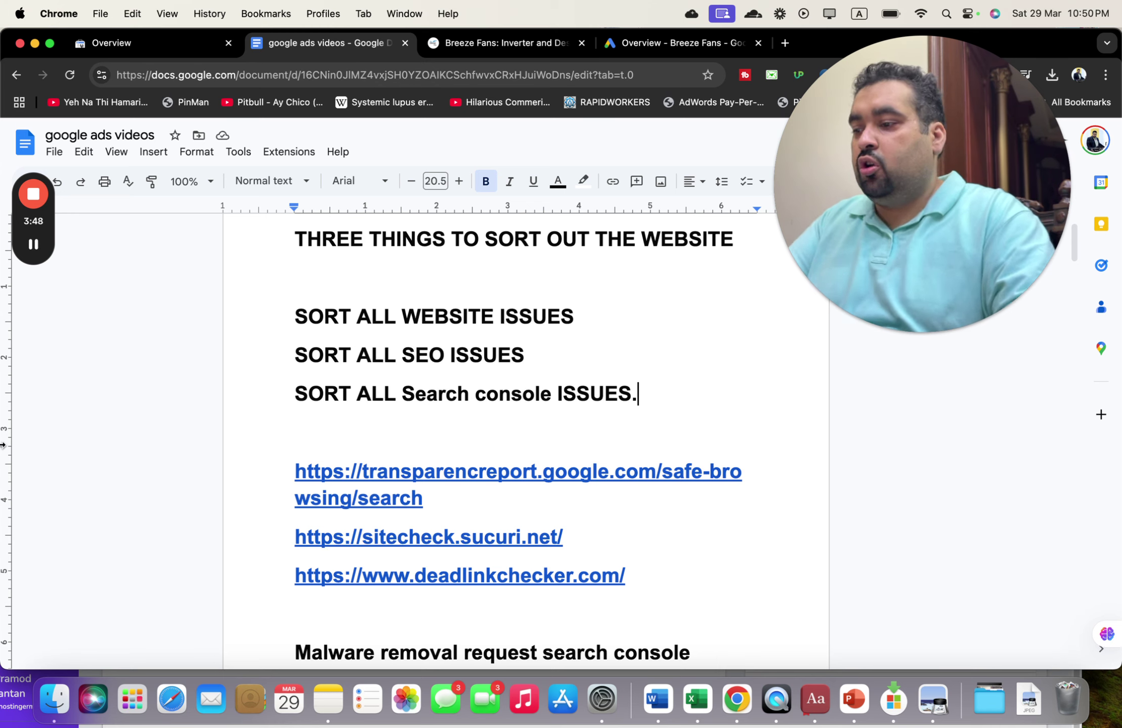
left_click(54, 698)
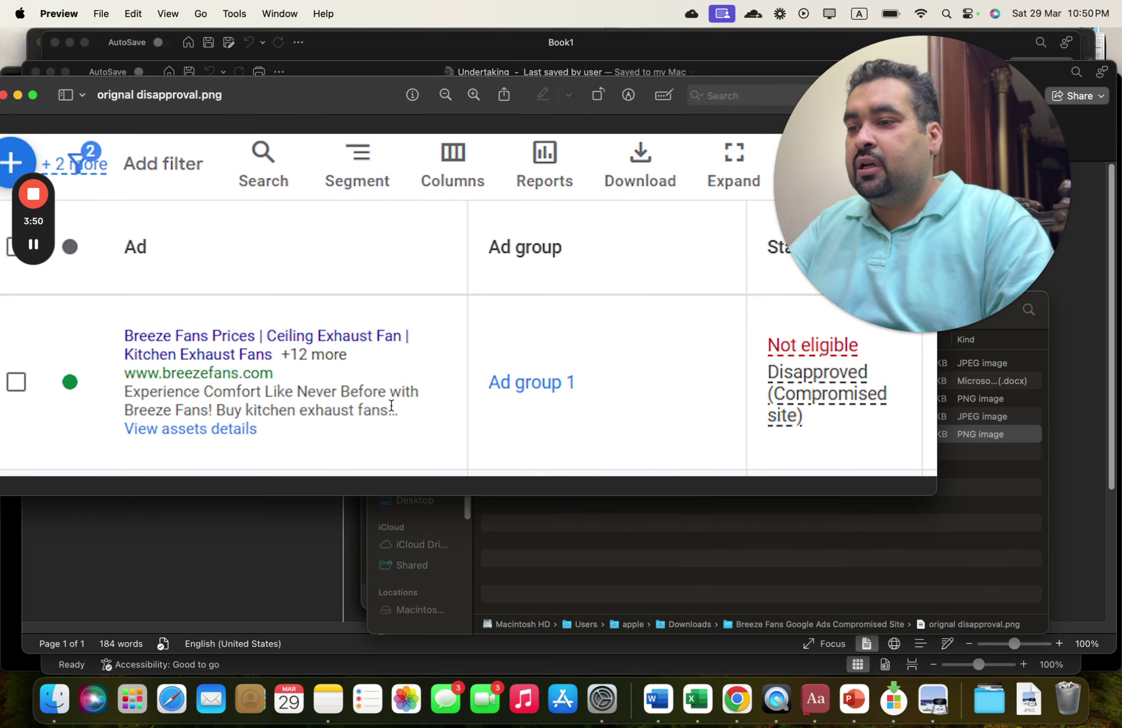
left_click(613, 548)
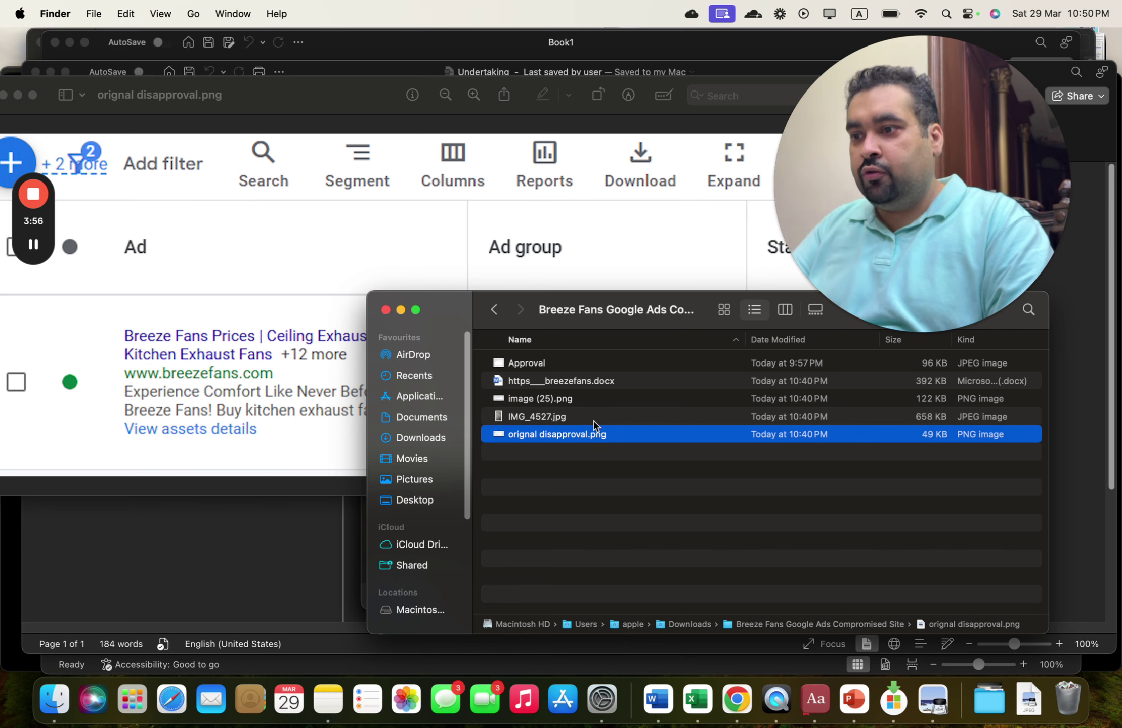
double_click(563, 385)
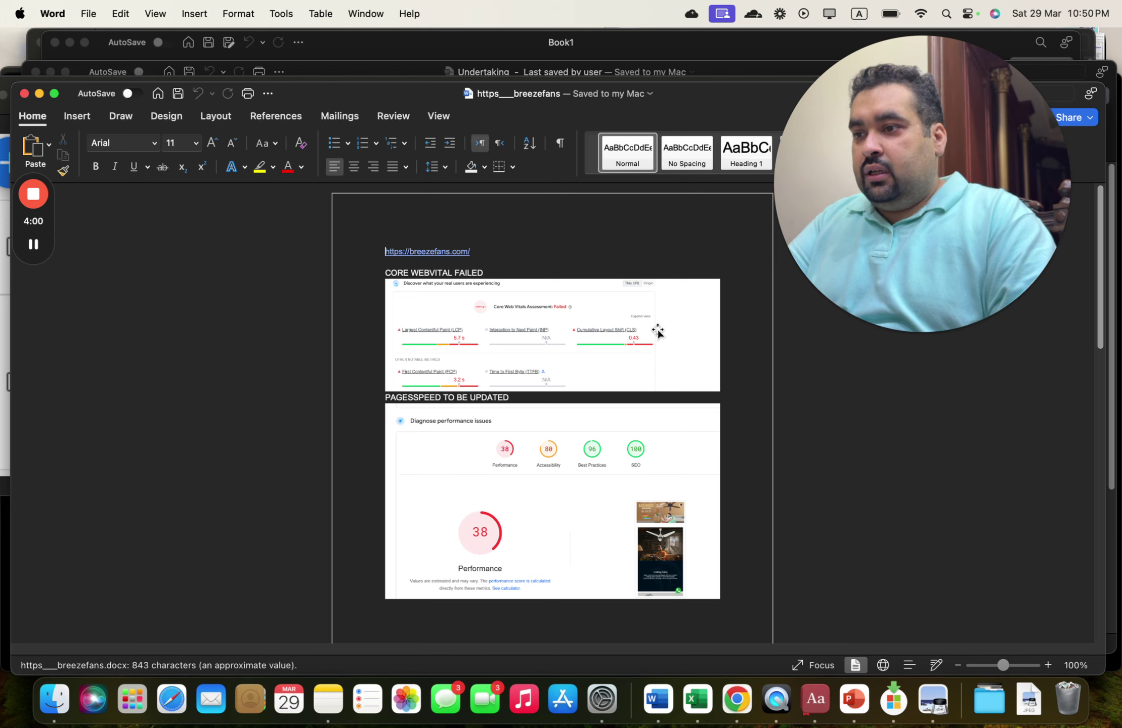
Step: Enlarge the report to 194% and examine its Core Web Vitals assessment section
scroll(556, 227, "up", 5)
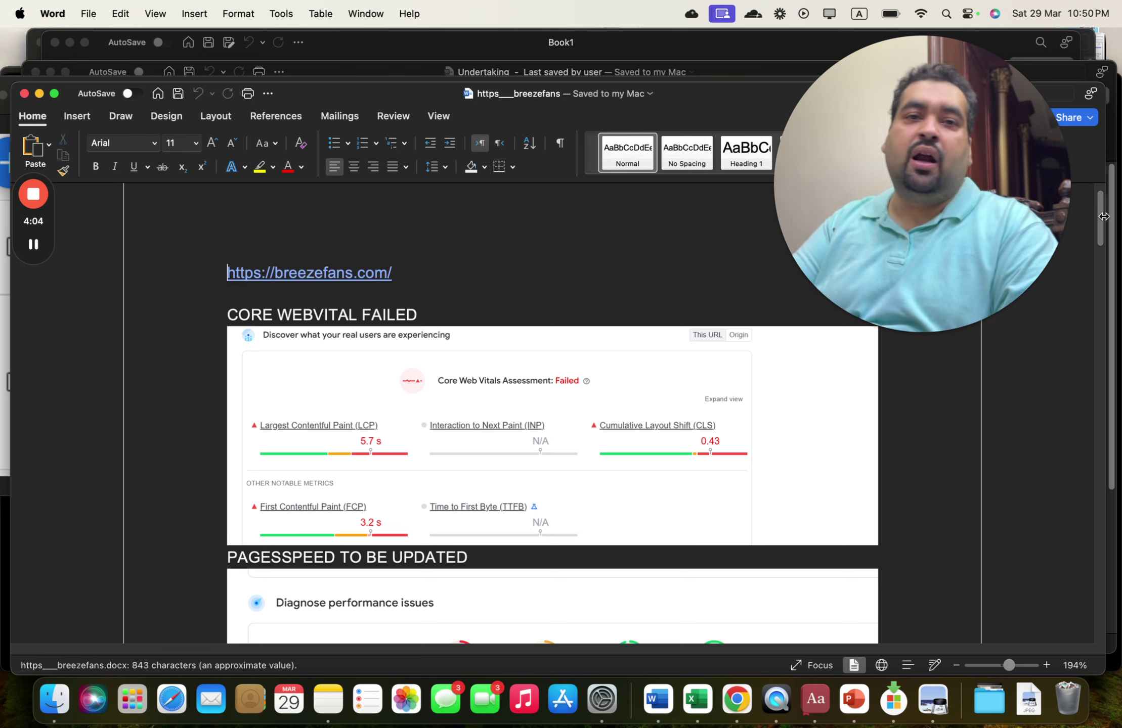
scroll(1099, 219, "up", 1)
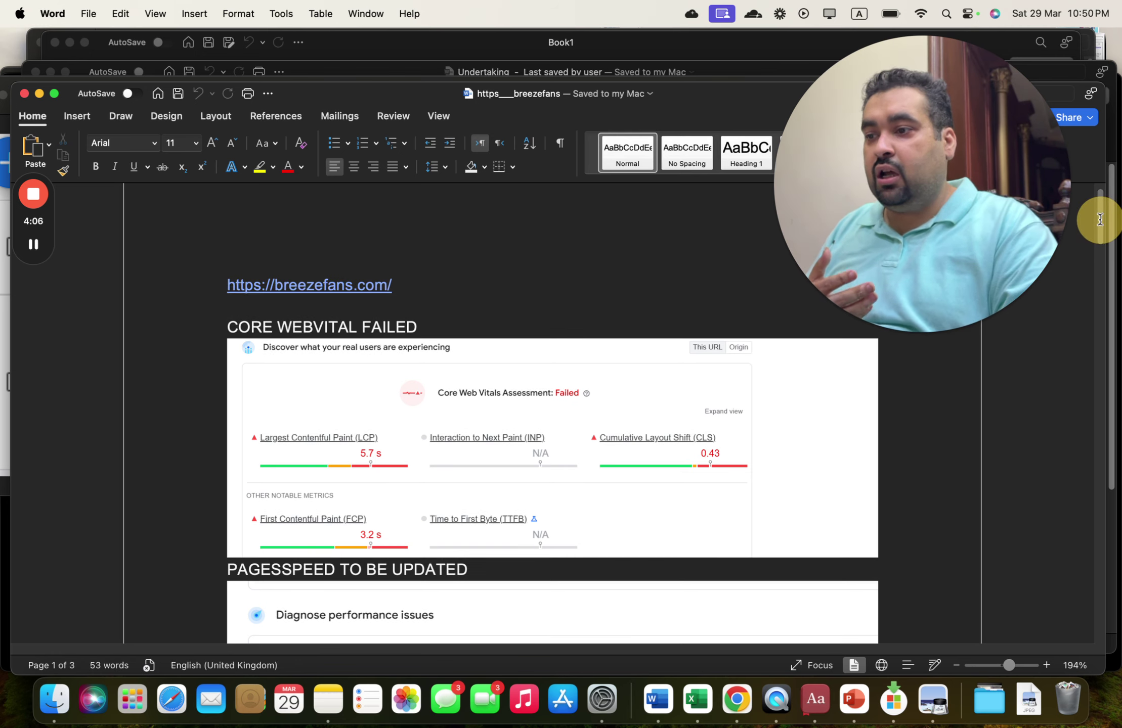
left_click_drag(1099, 219, 1098, 230)
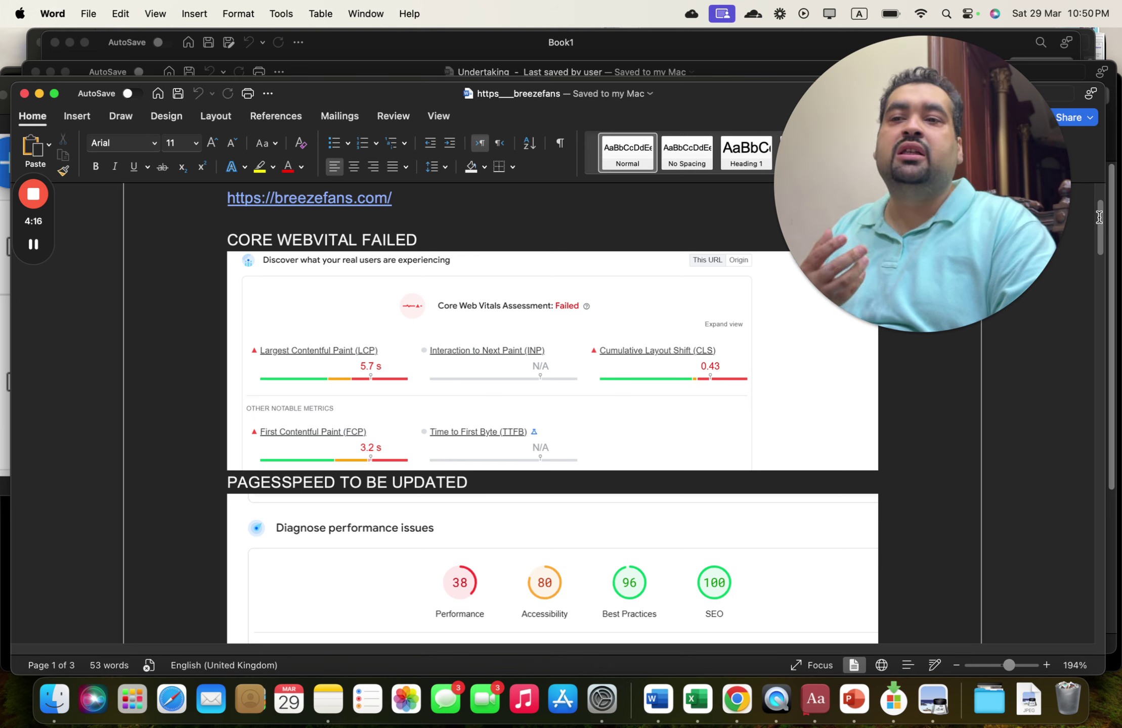
left_click_drag(1099, 216, 1098, 222)
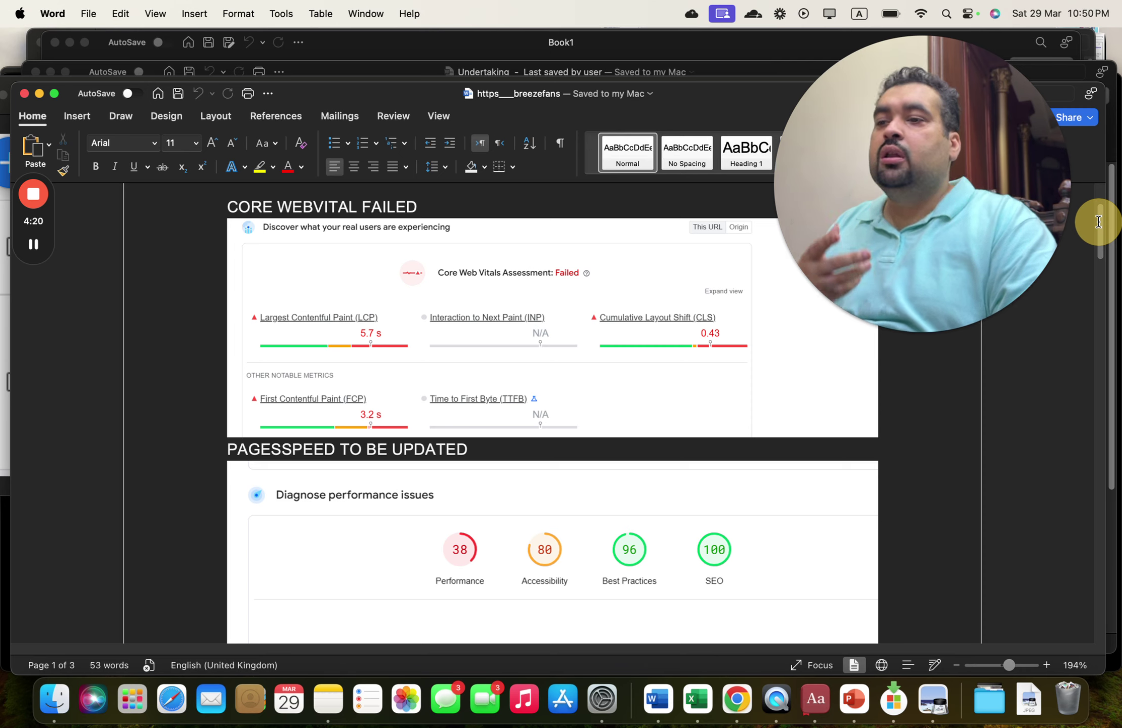
scroll(1098, 221, "up", 1)
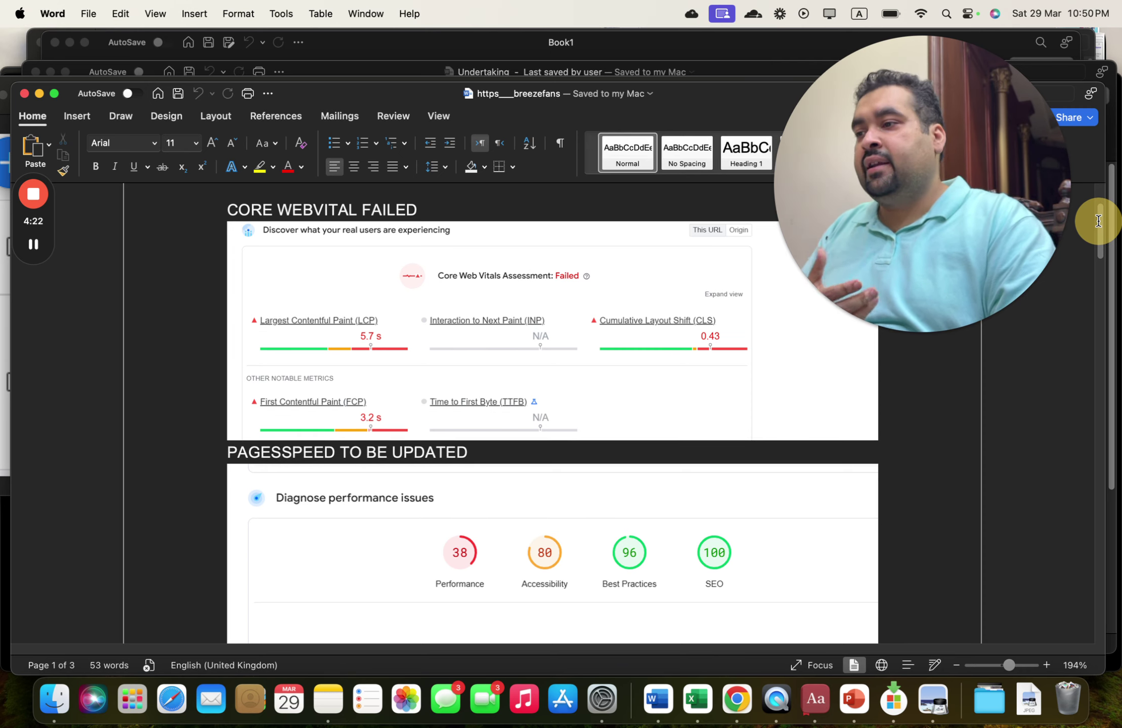
scroll(1098, 221, "up", 1)
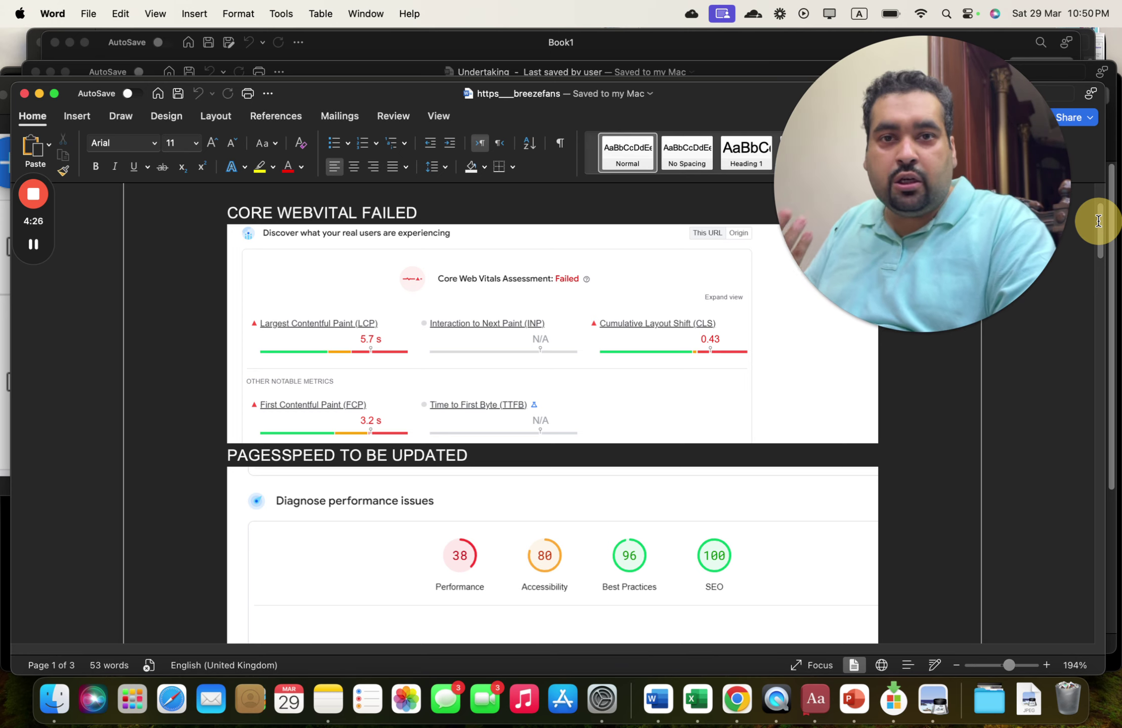
Step: Examine the report's page speed section and the section on the placeholder to remove from the site's source
scroll(1098, 221, "down", 5)
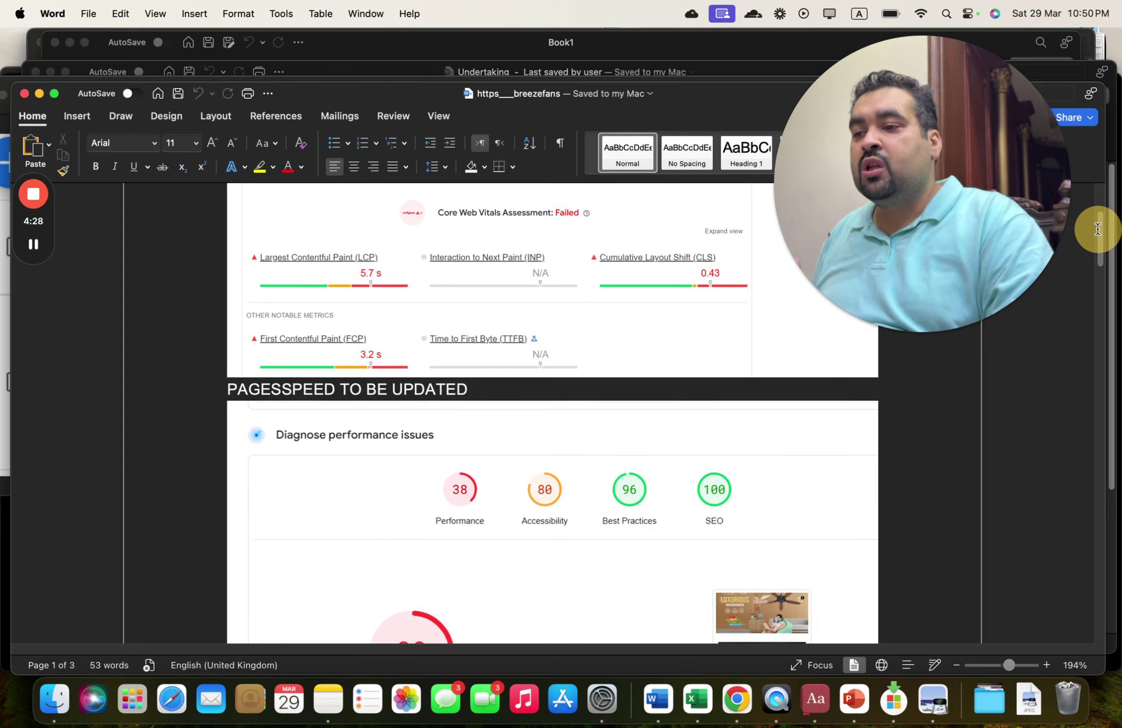
scroll(1098, 229, "down", 3)
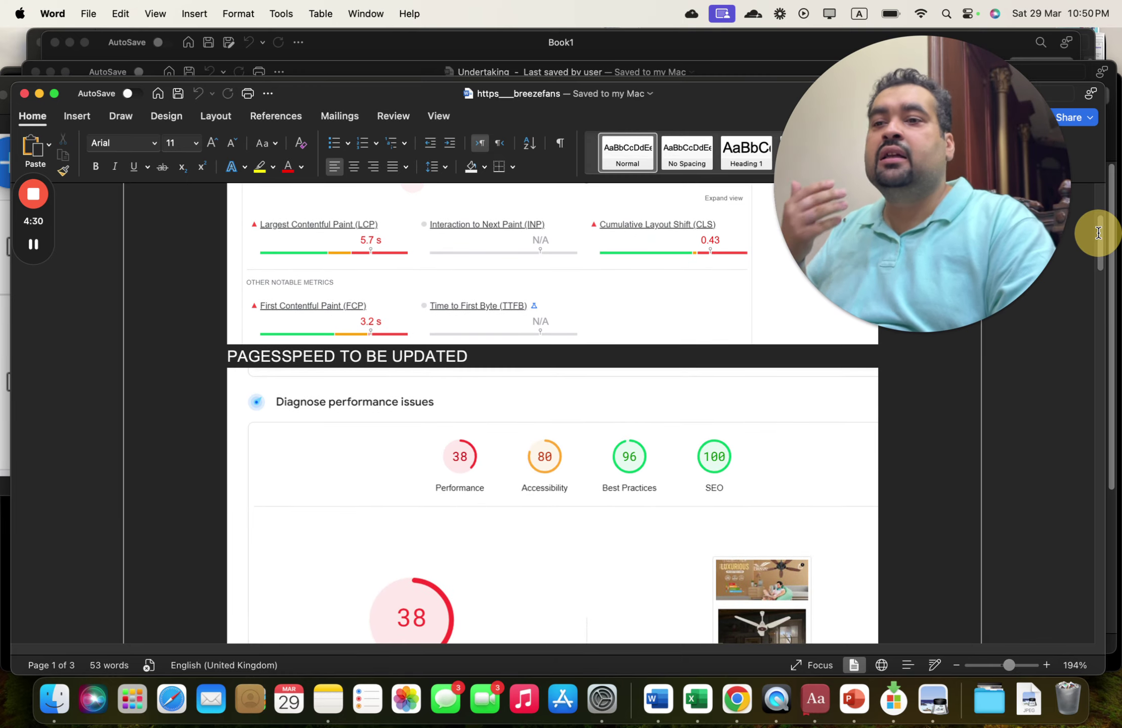
scroll(1098, 232, "up", 1)
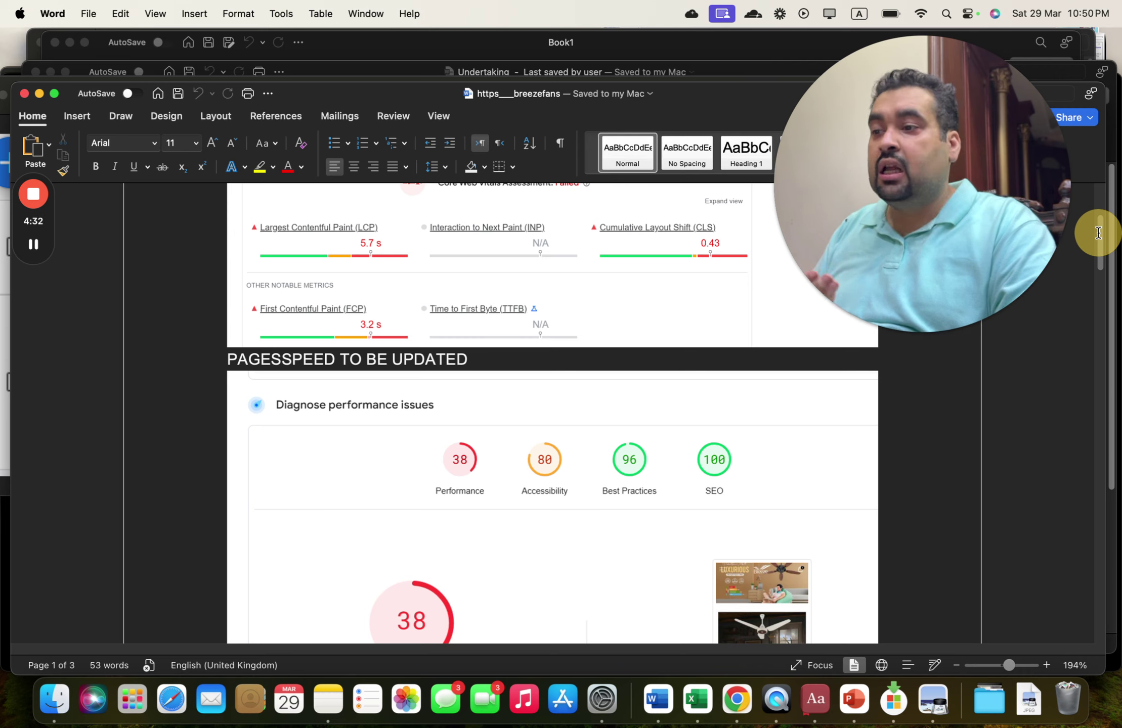
scroll(1098, 233, "up", 1)
scroll(1097, 232, "up", 1)
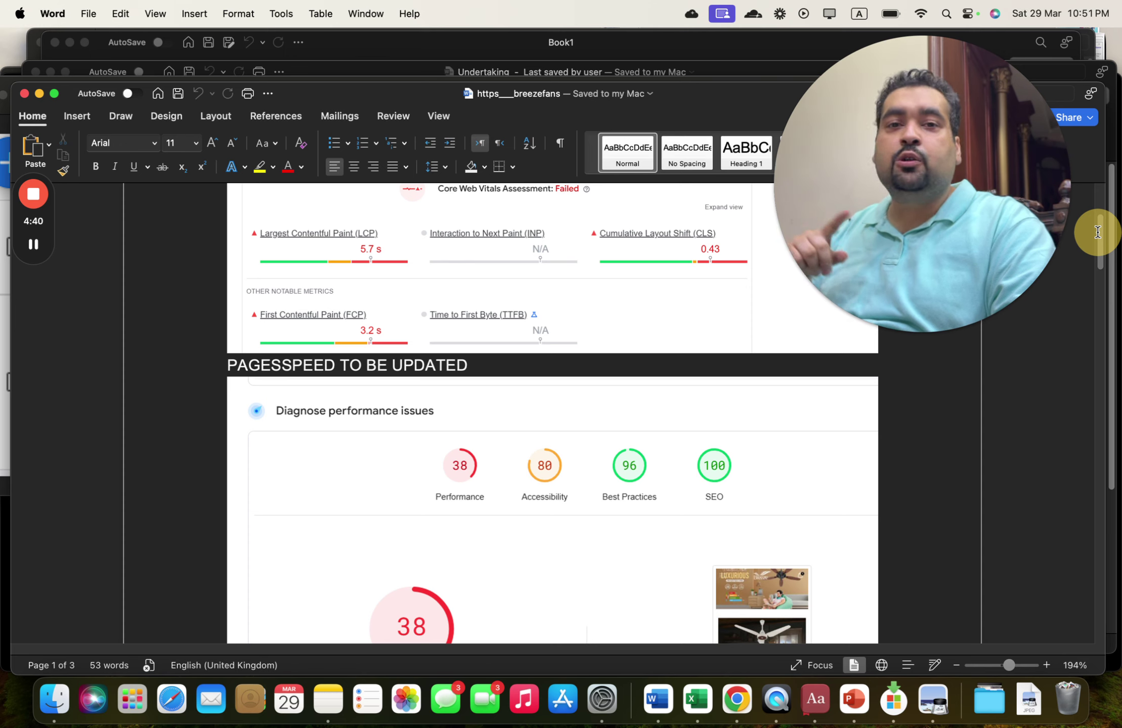
left_click_drag(1098, 232, 1114, 364)
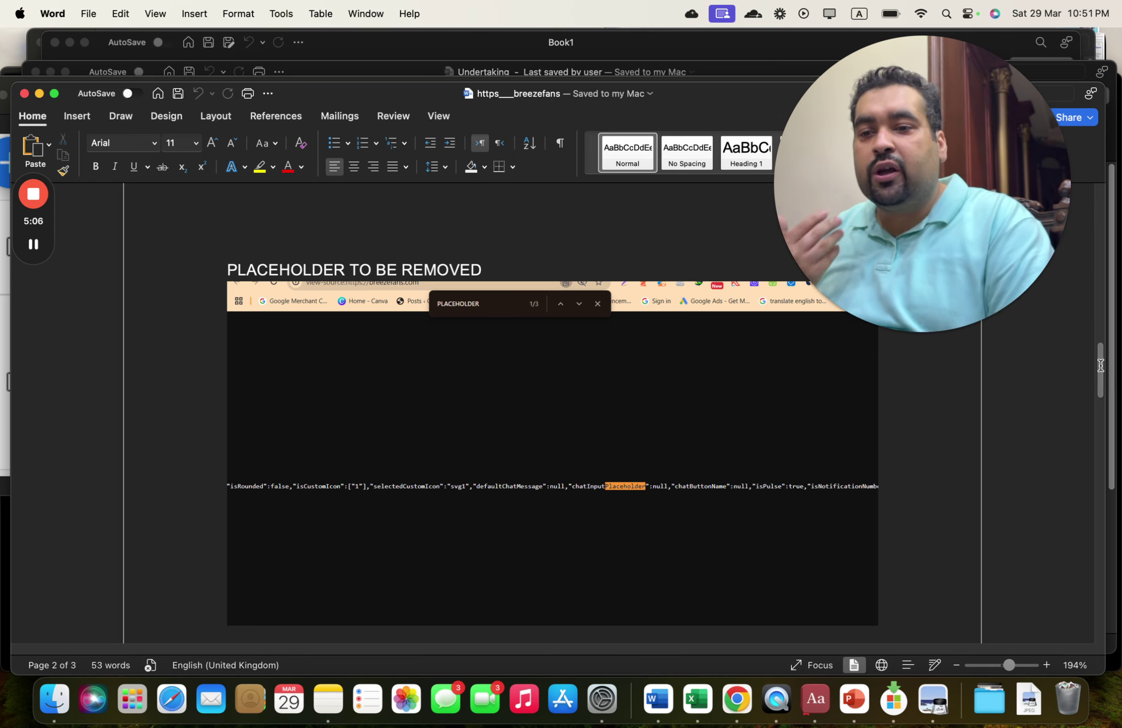
Step: Examine the report's sections on the dead link, the items to make clickable and the product page, and return to the google ads videos document in Chrome
left_click_drag(1101, 369, 1101, 379)
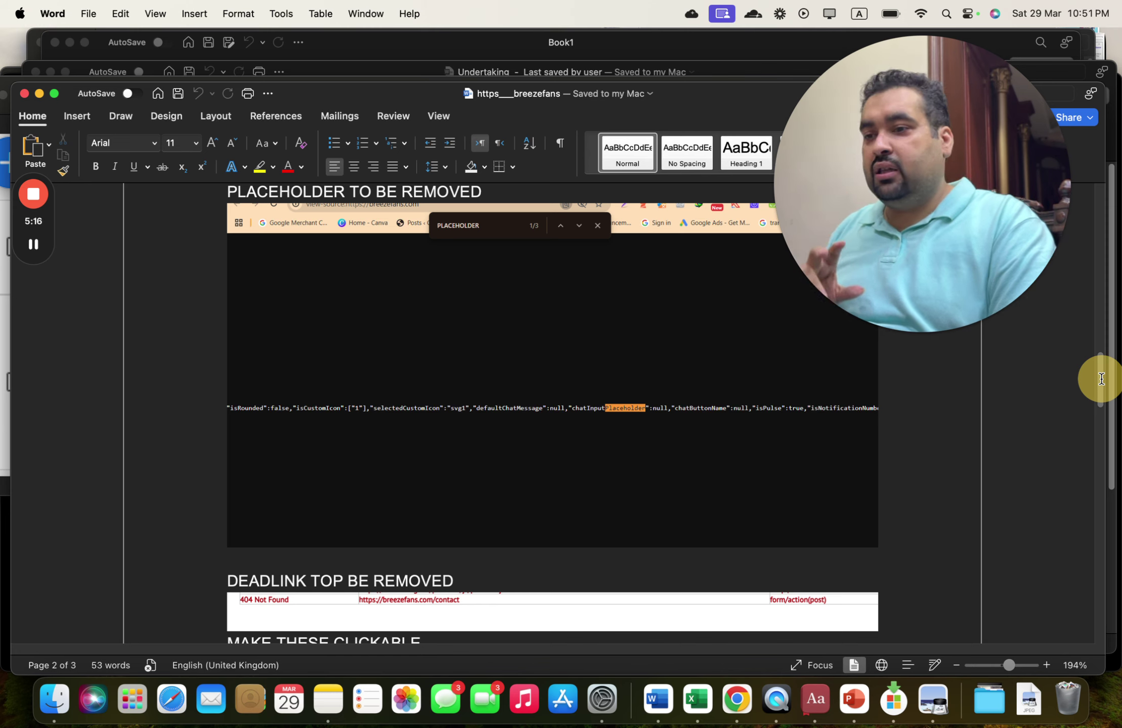
left_click_drag(1101, 378, 1103, 402)
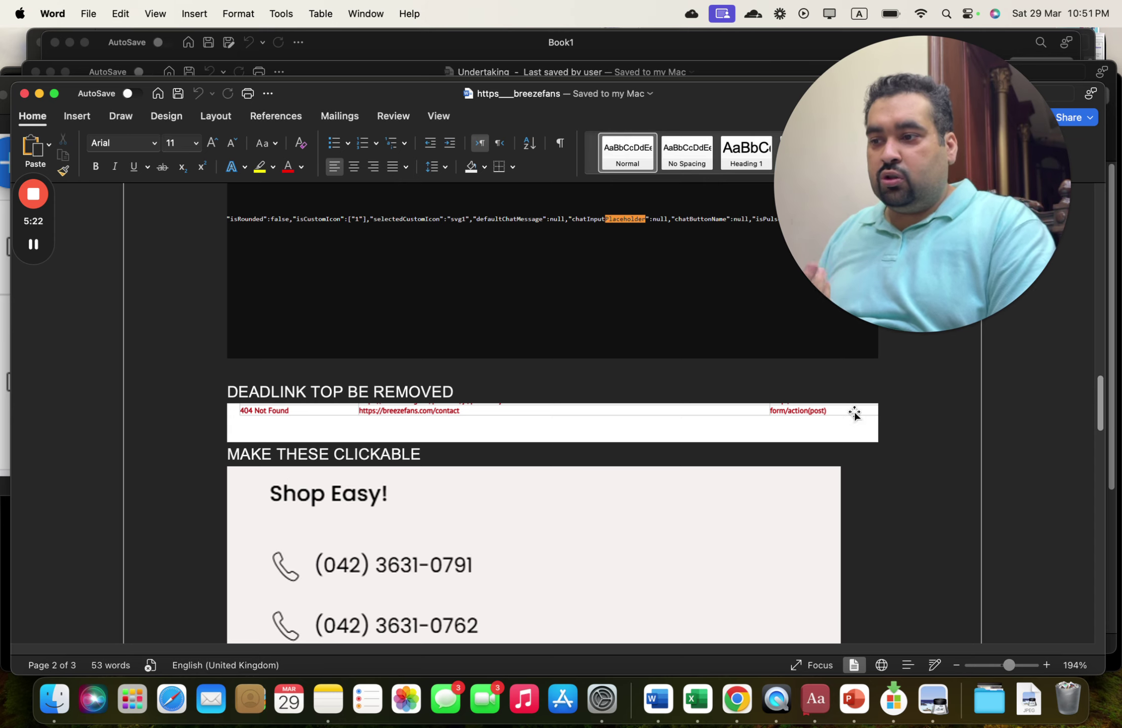
left_click_drag(1100, 421, 1104, 567)
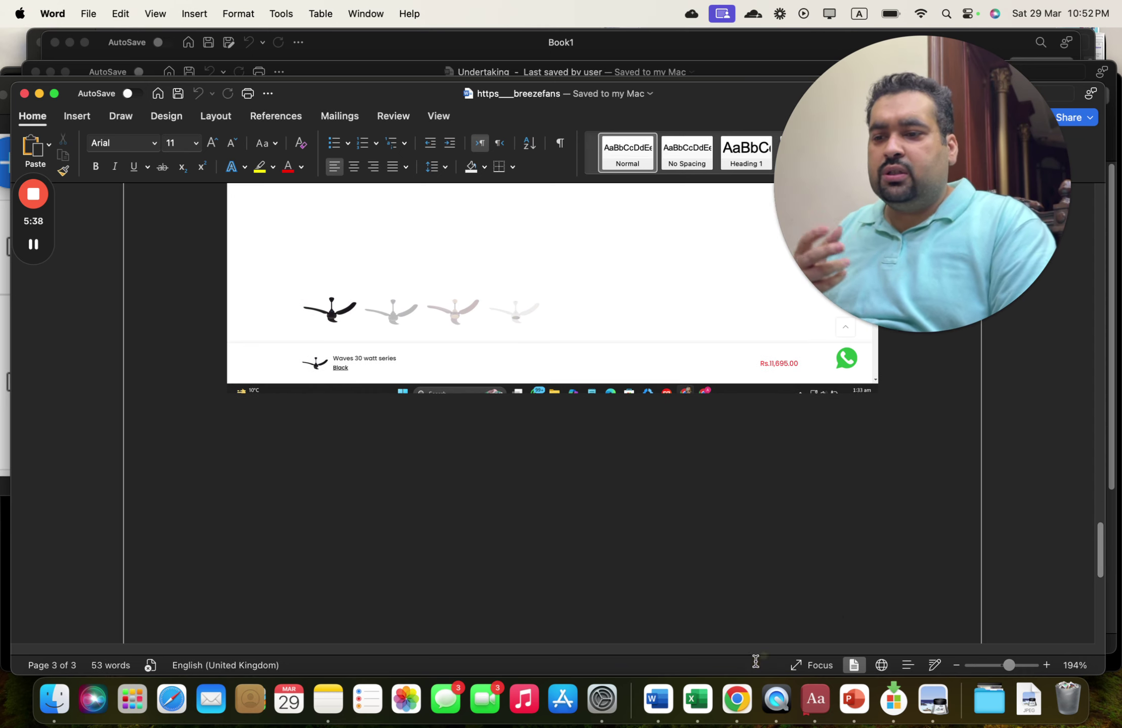
left_click(744, 687)
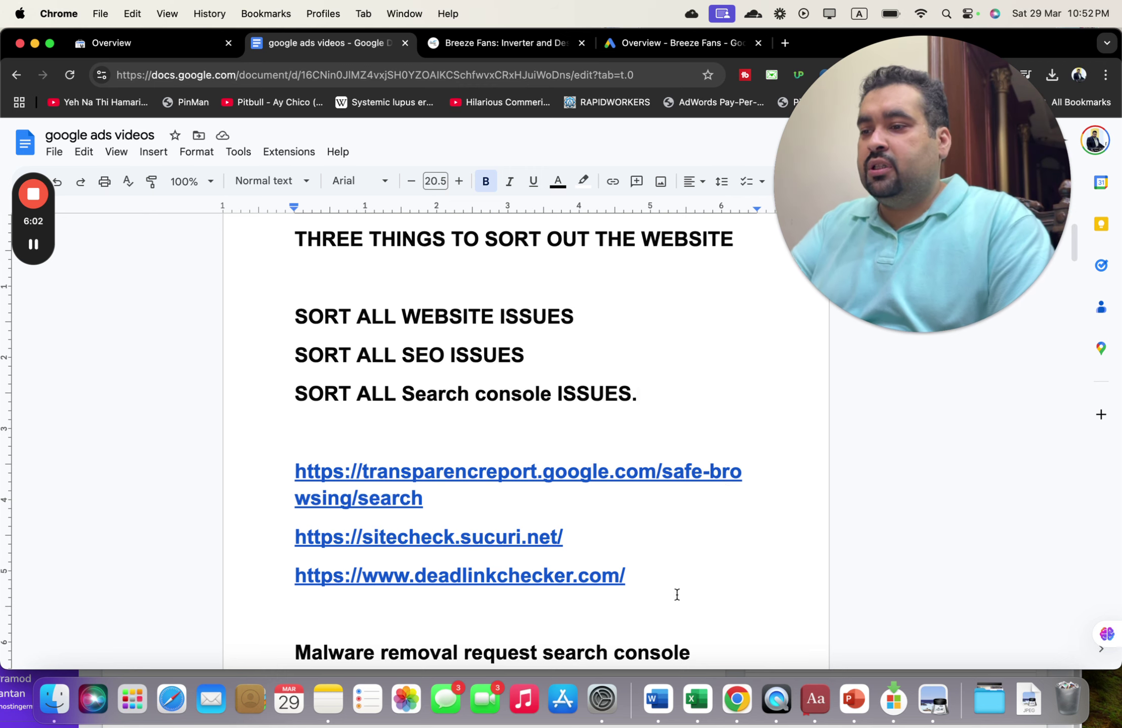
left_click_drag(438, 495, 300, 470)
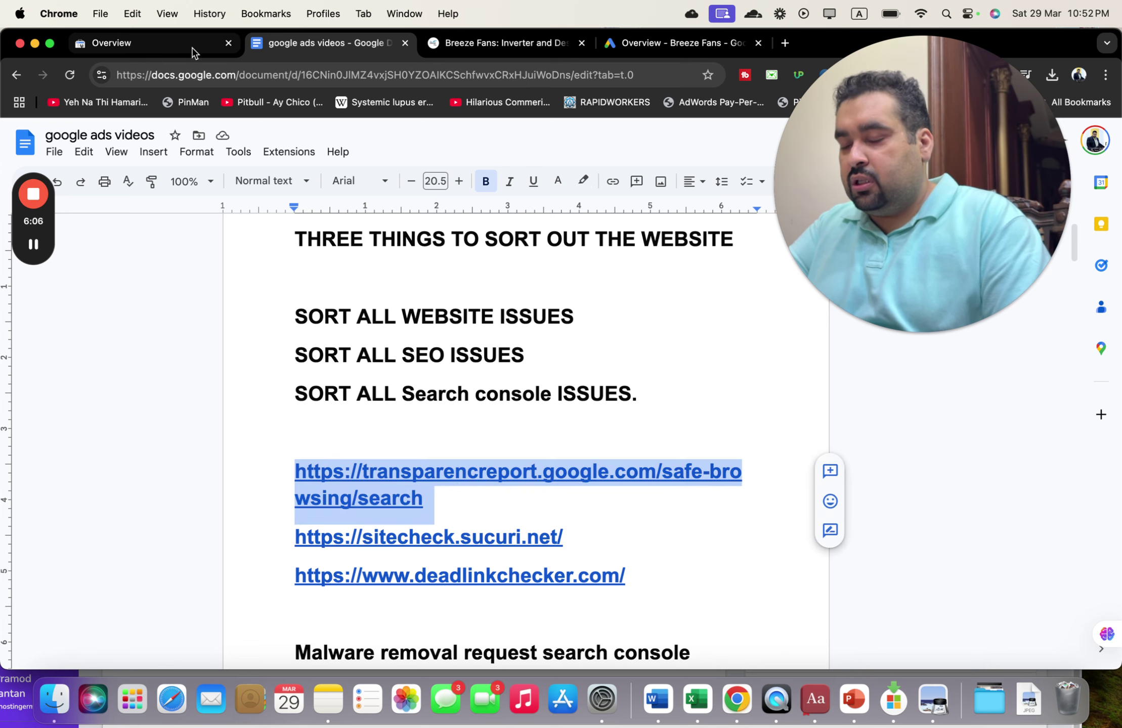
key("super+c")
key("super+t")
key("super+v")
key("Return")
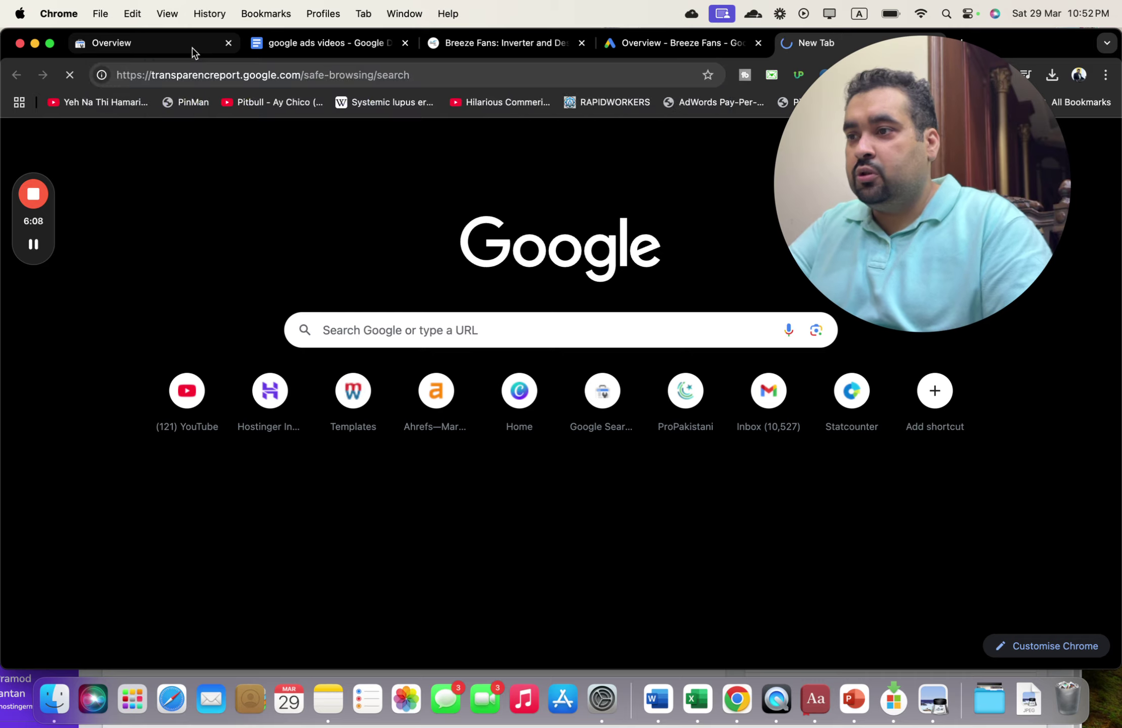
Step: Try to load transparencreport.google.com without the /safe-browsing/search path
left_click(314, 75)
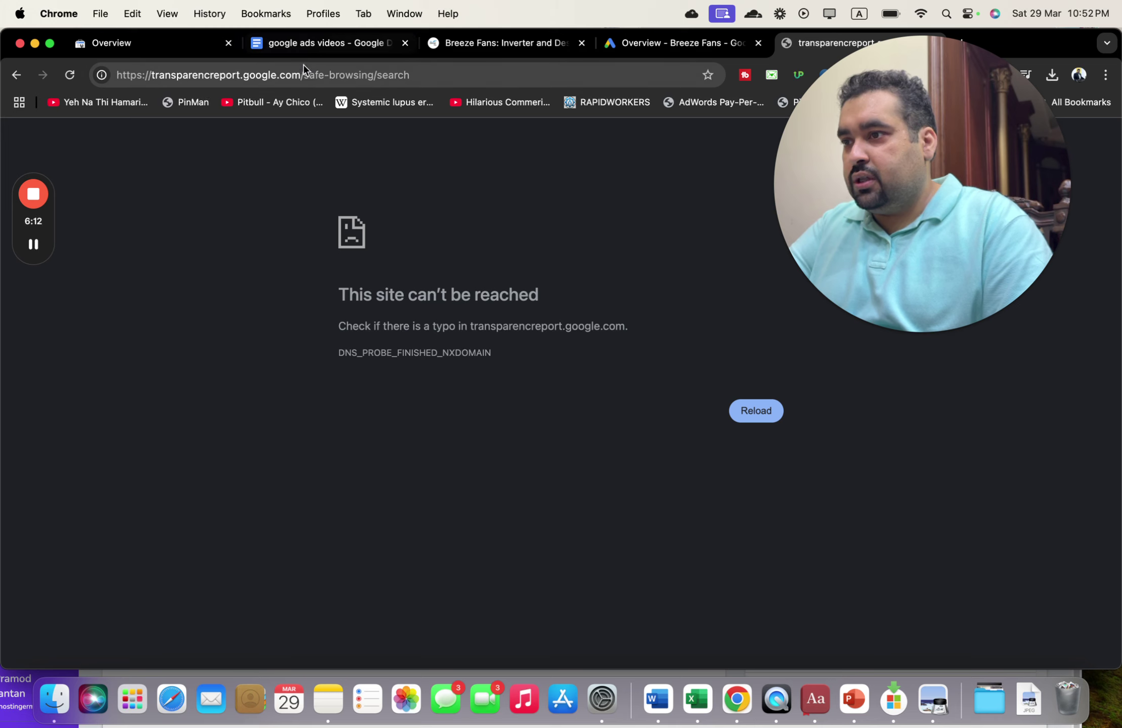
left_click_drag(304, 74, 478, 74)
key("BackSpace")
key("Return")
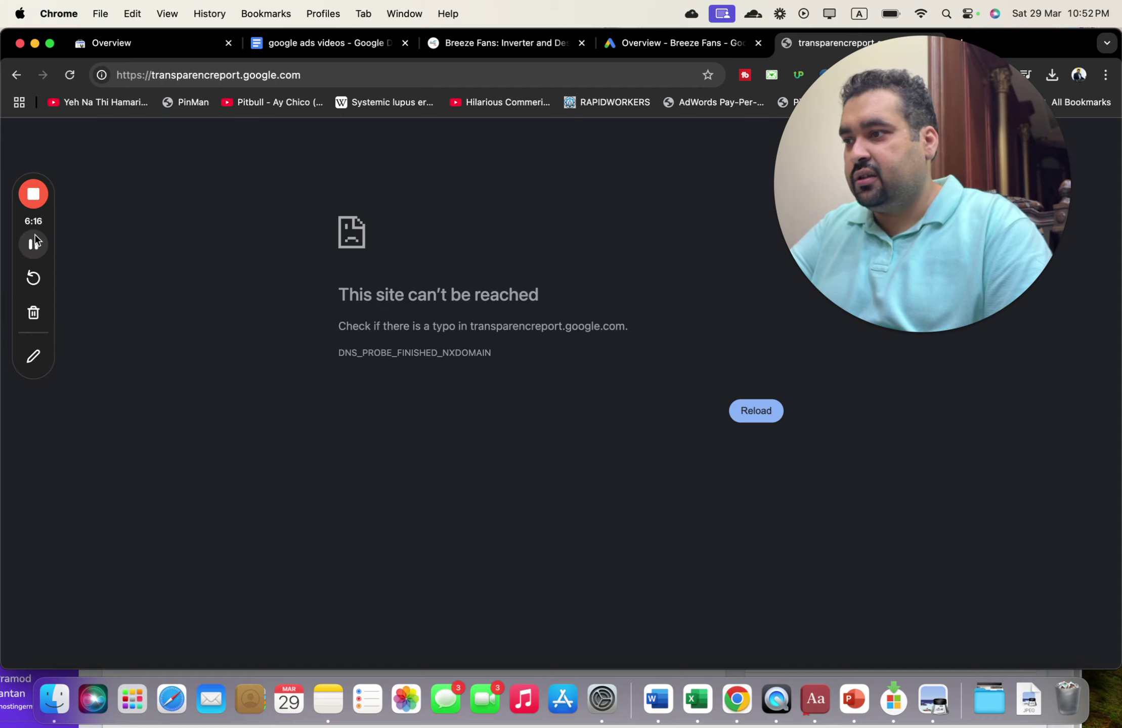
key("super+shift+t")
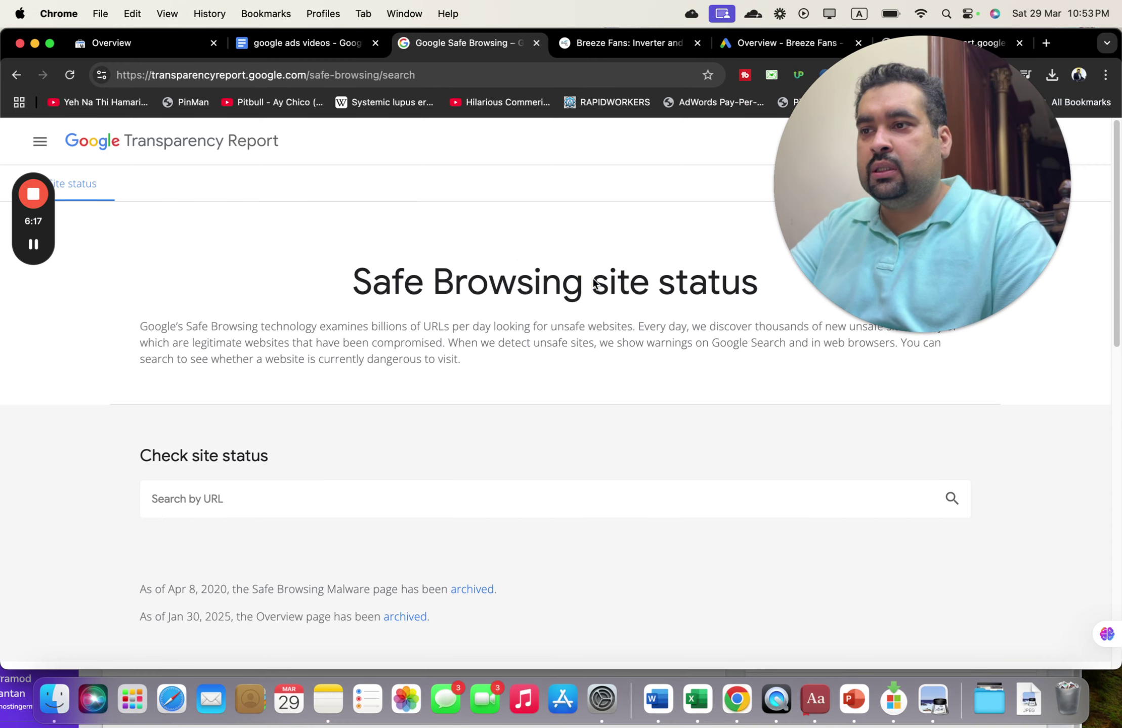
left_click_drag(907, 136, 942, 234)
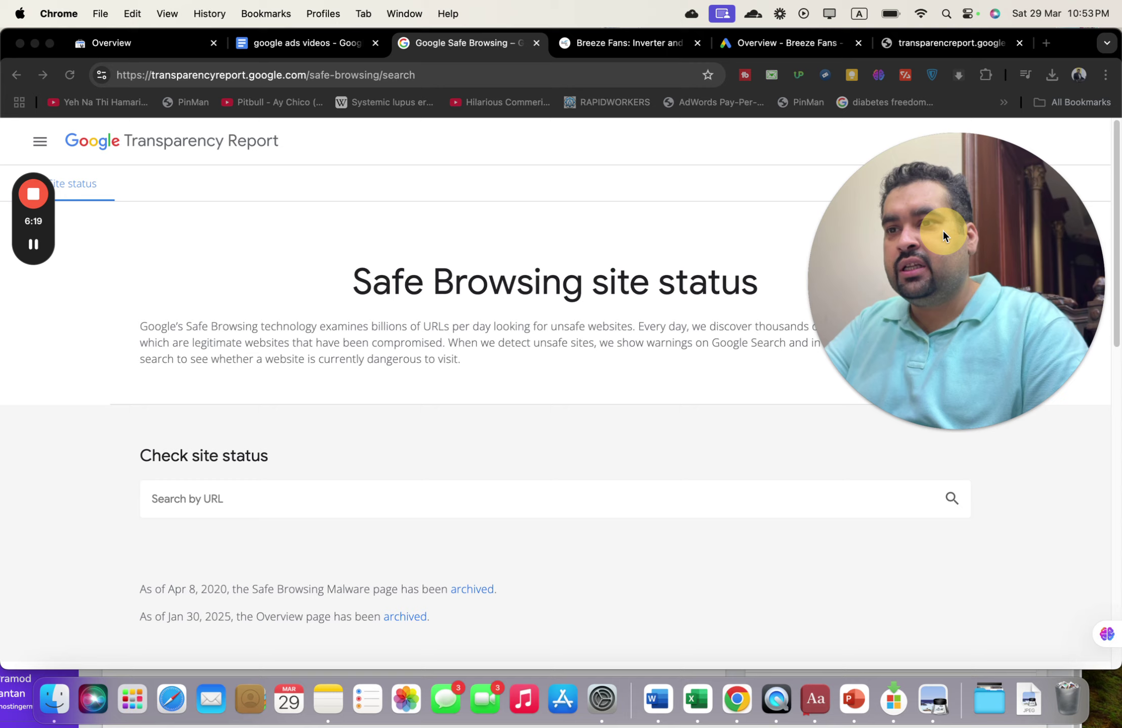
left_click(657, 45)
left_click(405, 51)
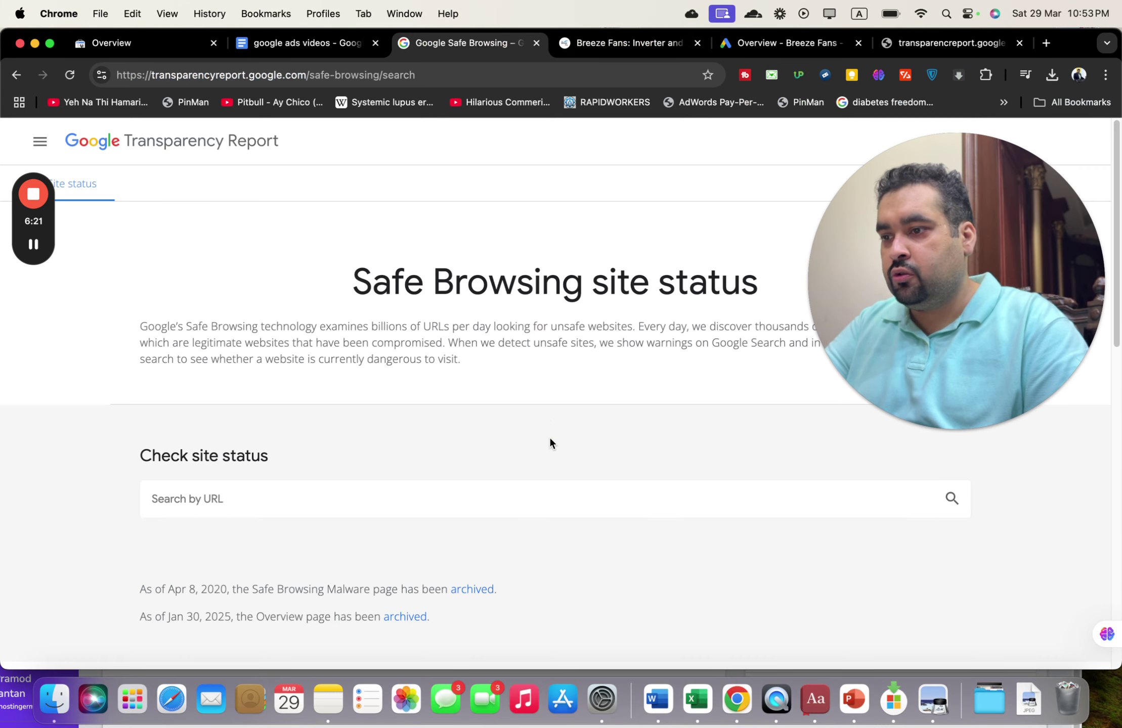
left_click(538, 511)
key("super+v")
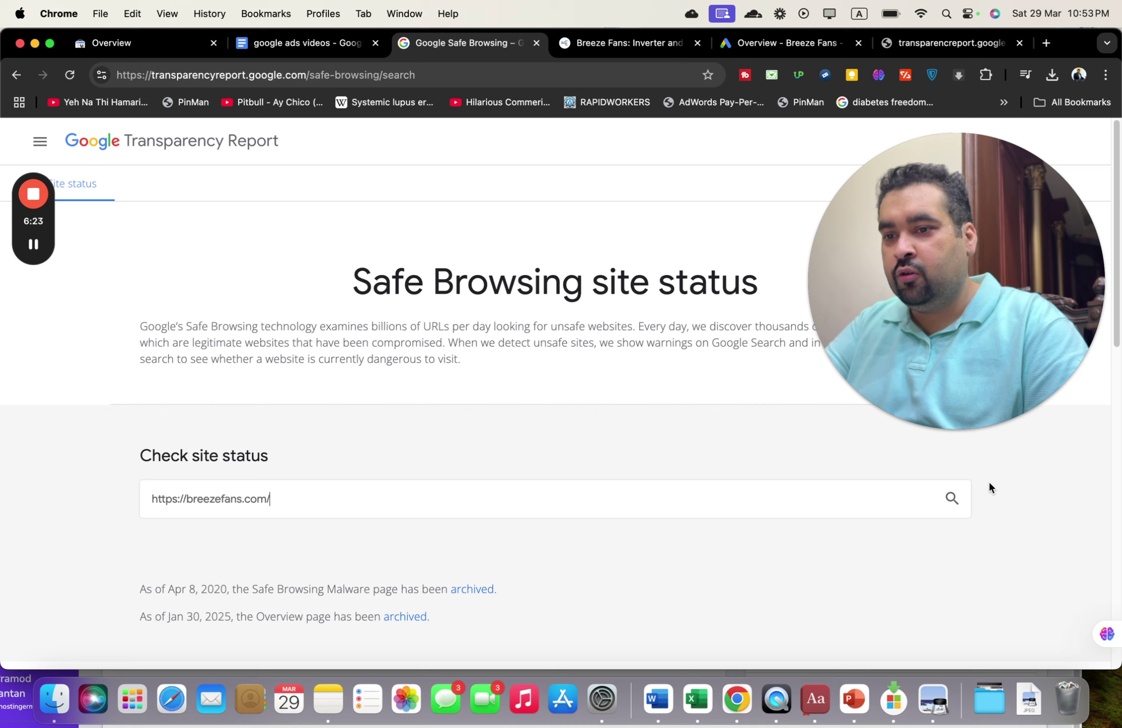
left_click(951, 498)
left_click_drag(1046, 327, 1038, 206)
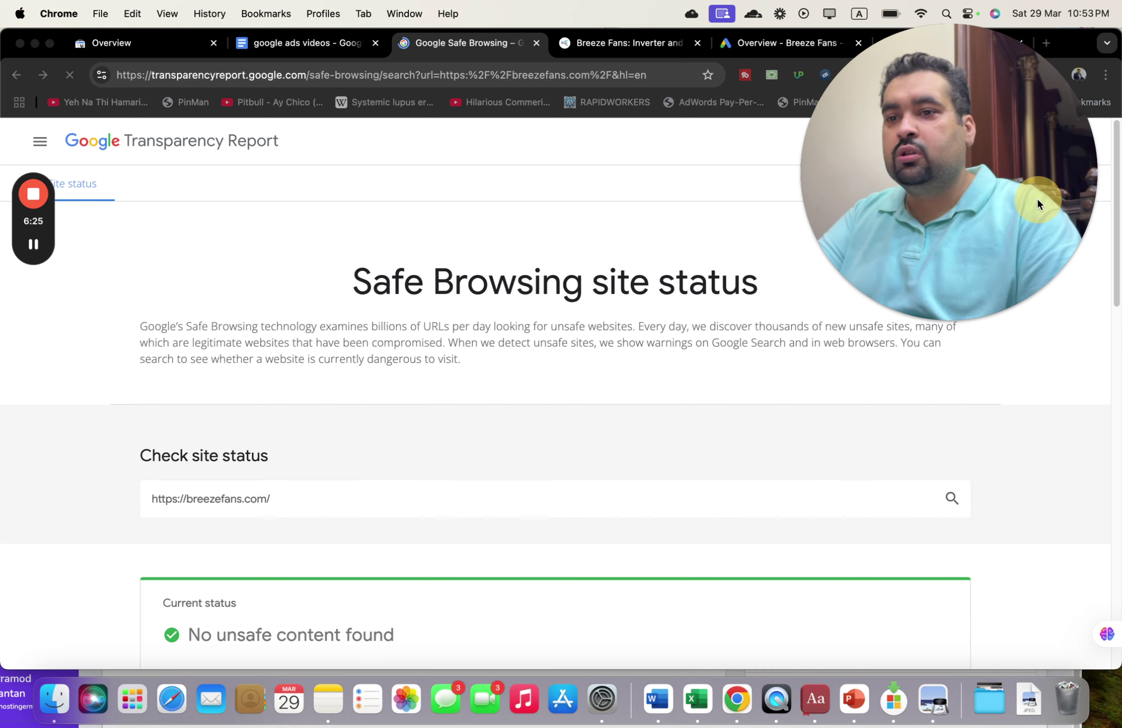
left_click_drag(1114, 283, 1114, 370)
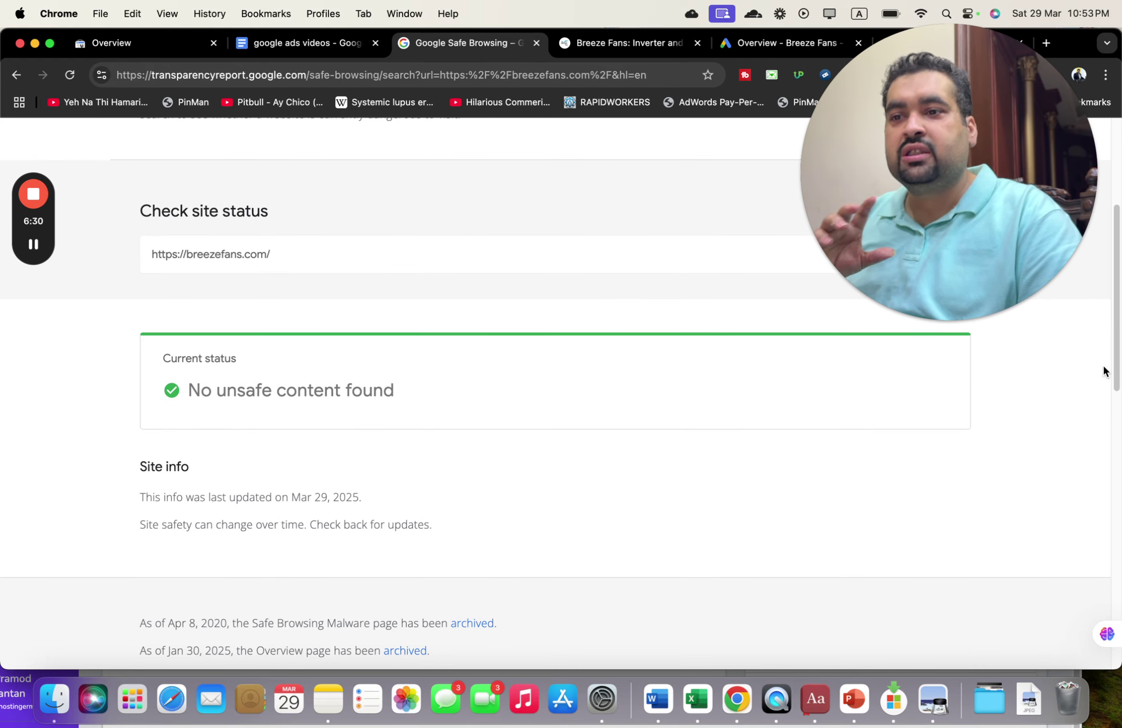
left_click(333, 41)
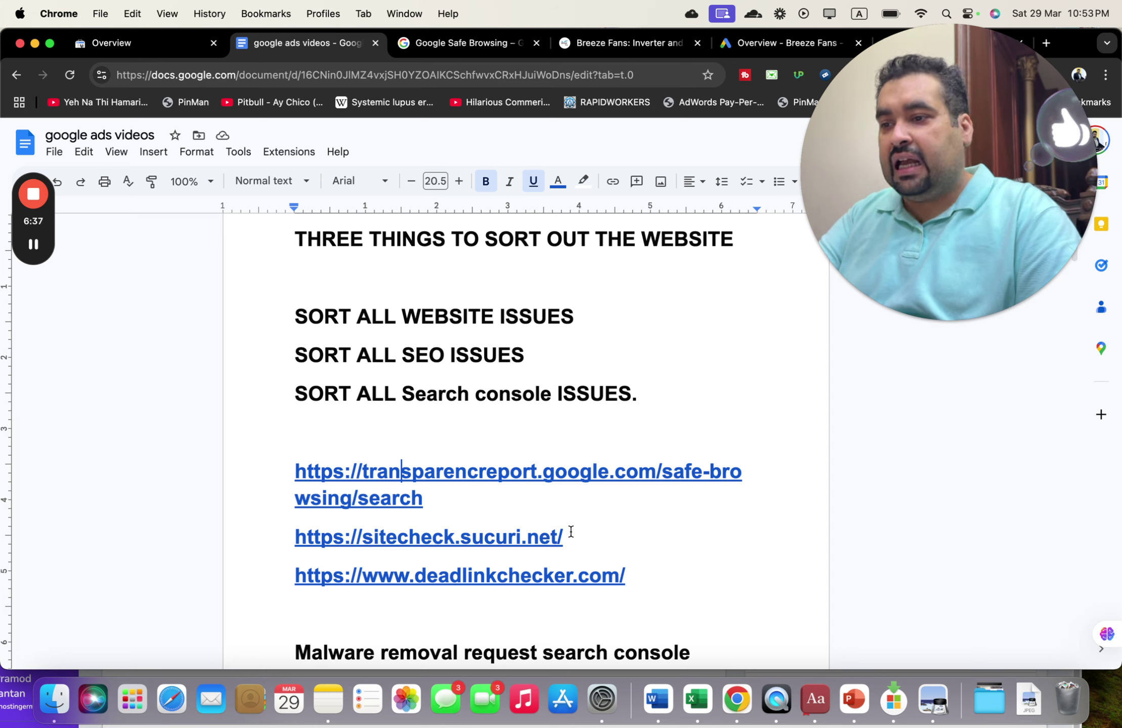
left_click_drag(570, 533, 295, 533)
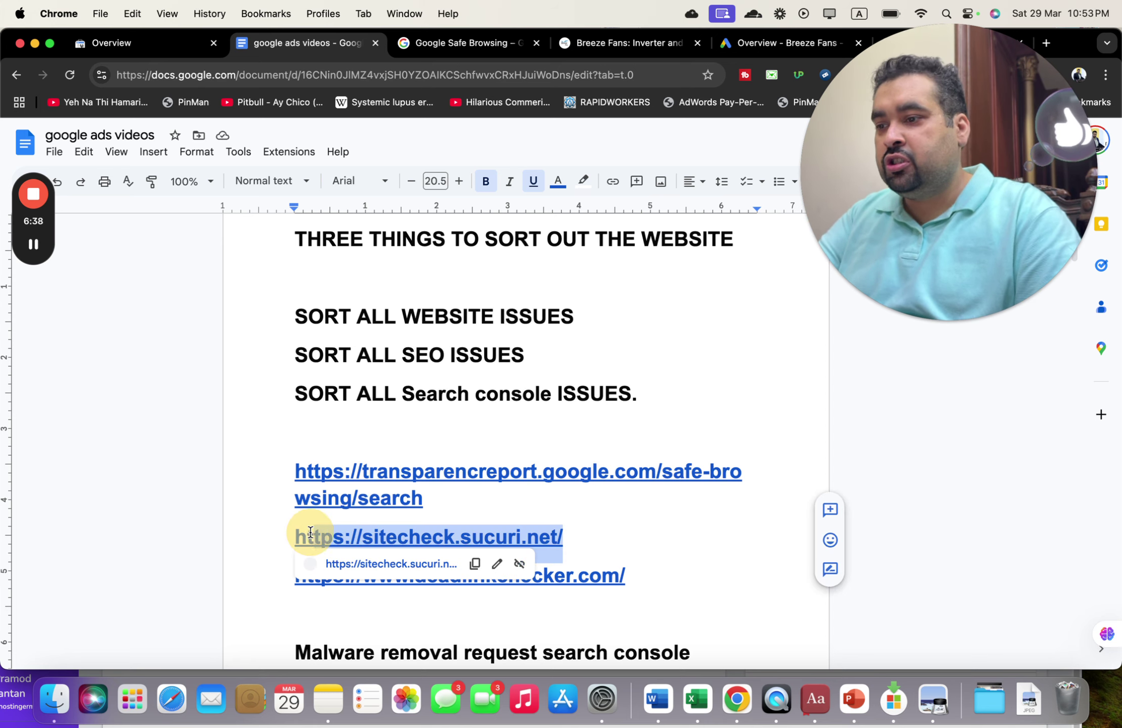
left_click(478, 41)
left_click(456, 71)
key("super+v")
key("Return")
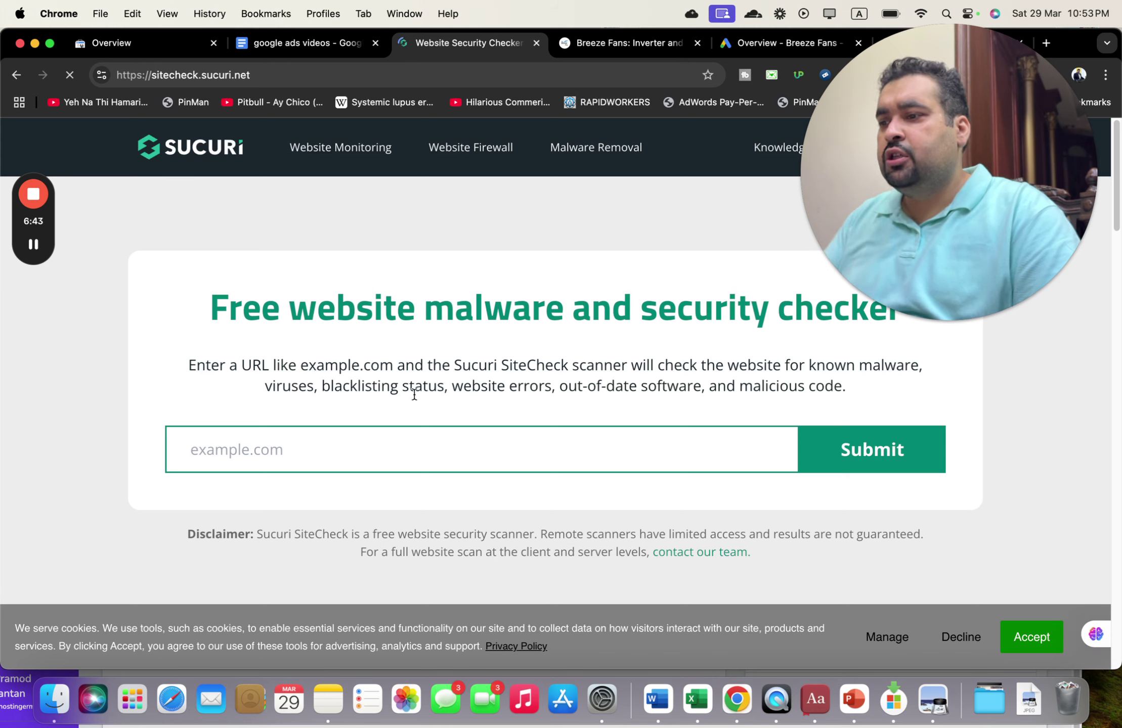
left_click(571, 48)
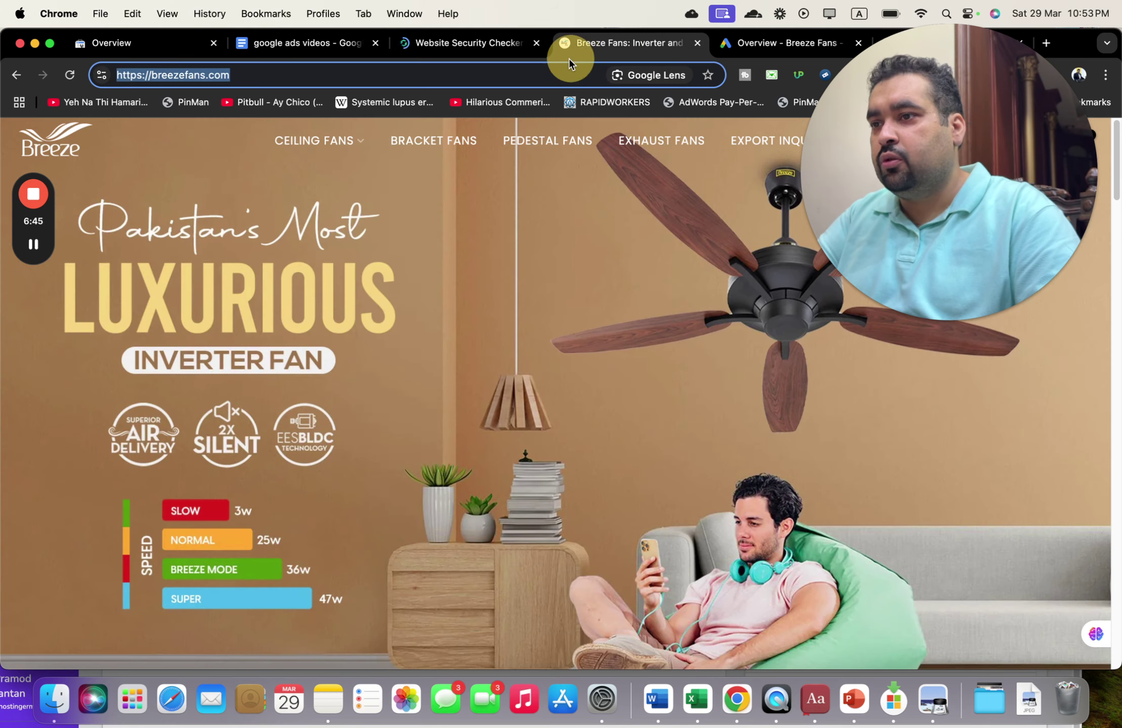
key("super+a")
key("super+c")
left_click(462, 46)
key("super+v")
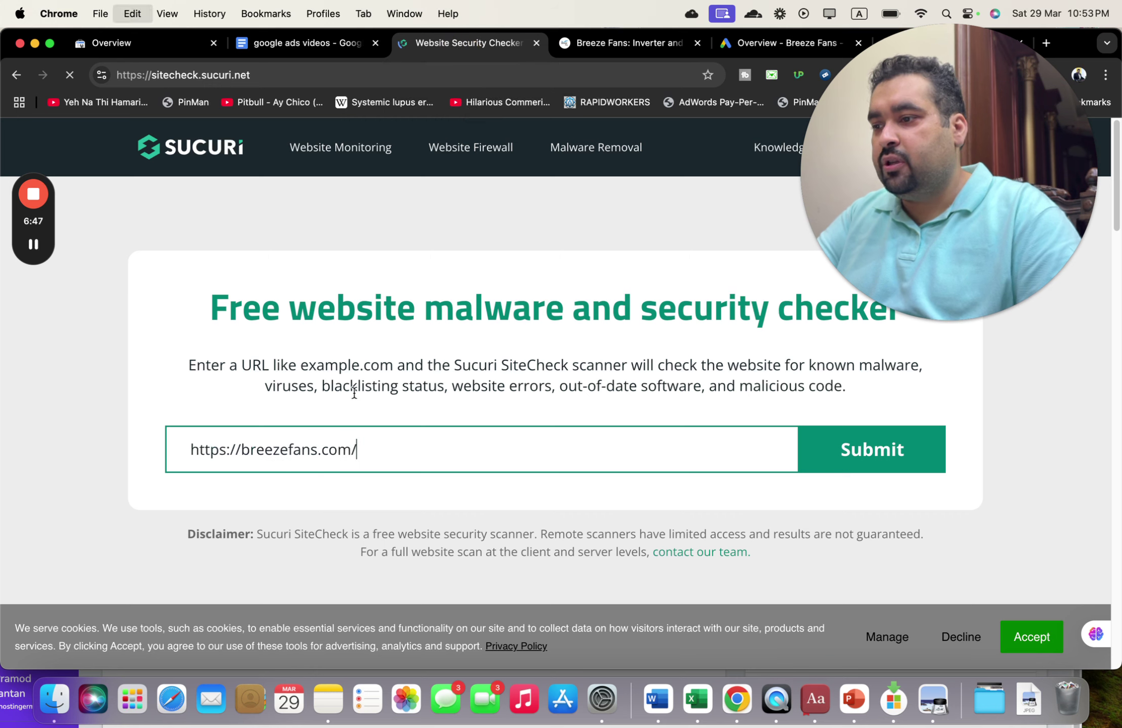
left_click(868, 451)
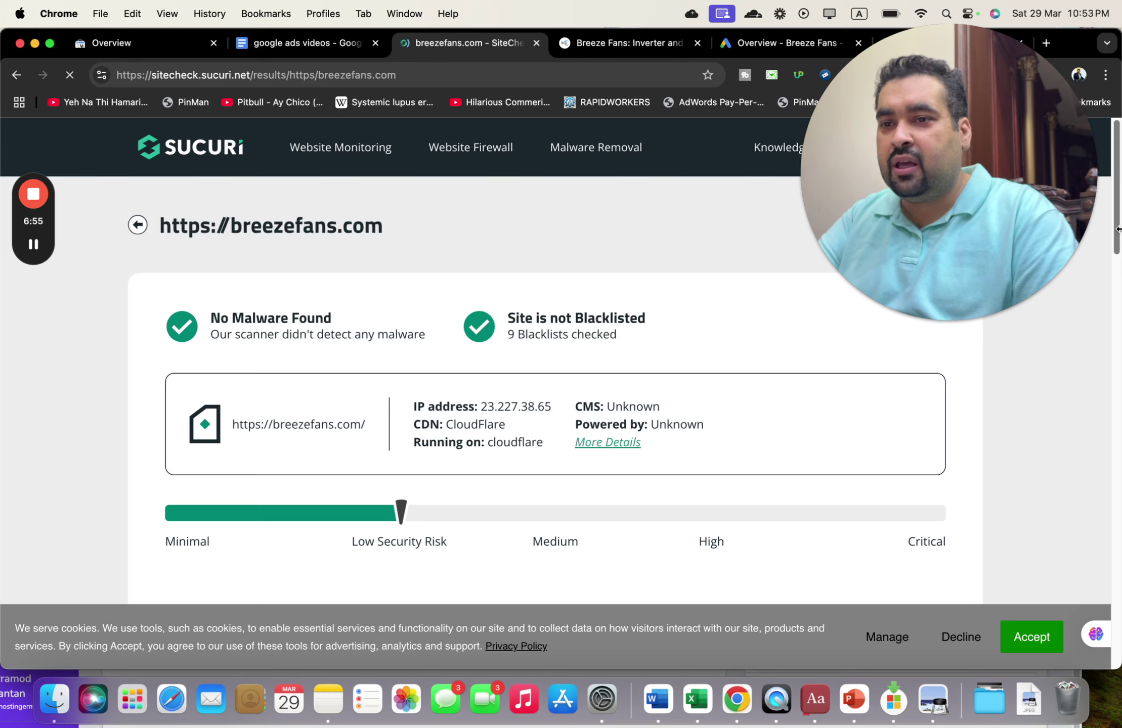
left_click_drag(1117, 230, 1114, 404)
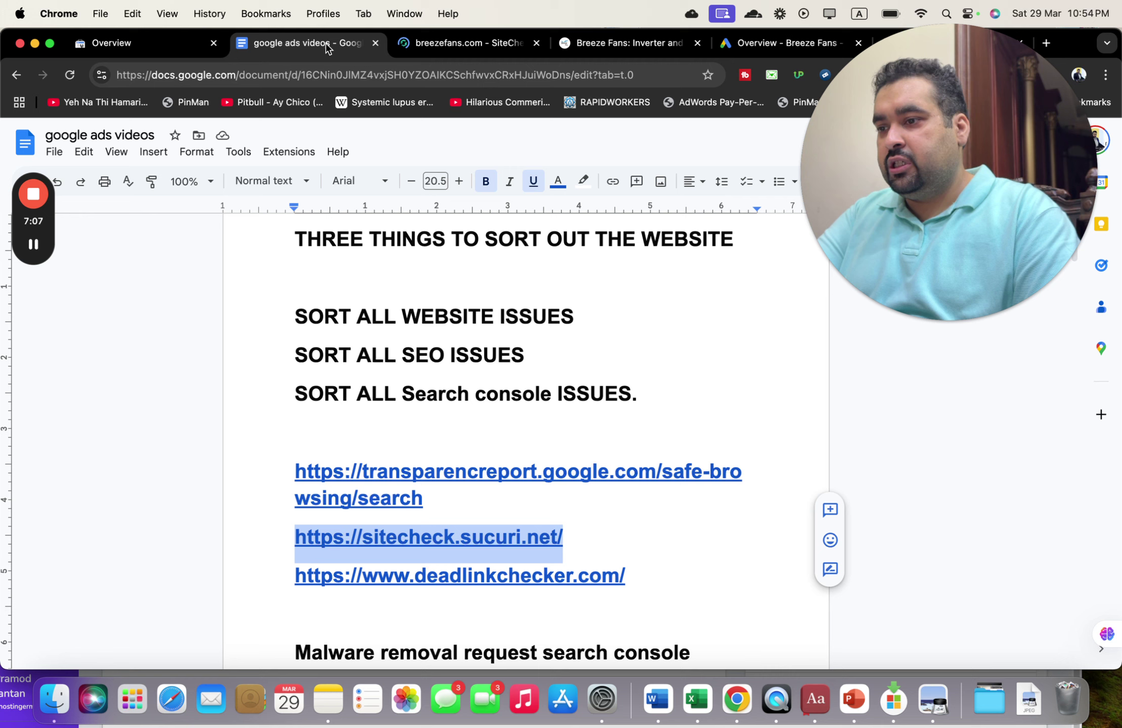
Step: Add the line "A GOOD hosting company is also required." below the sitecheck.sucuri.net link in the google ads videos document
left_click(328, 44)
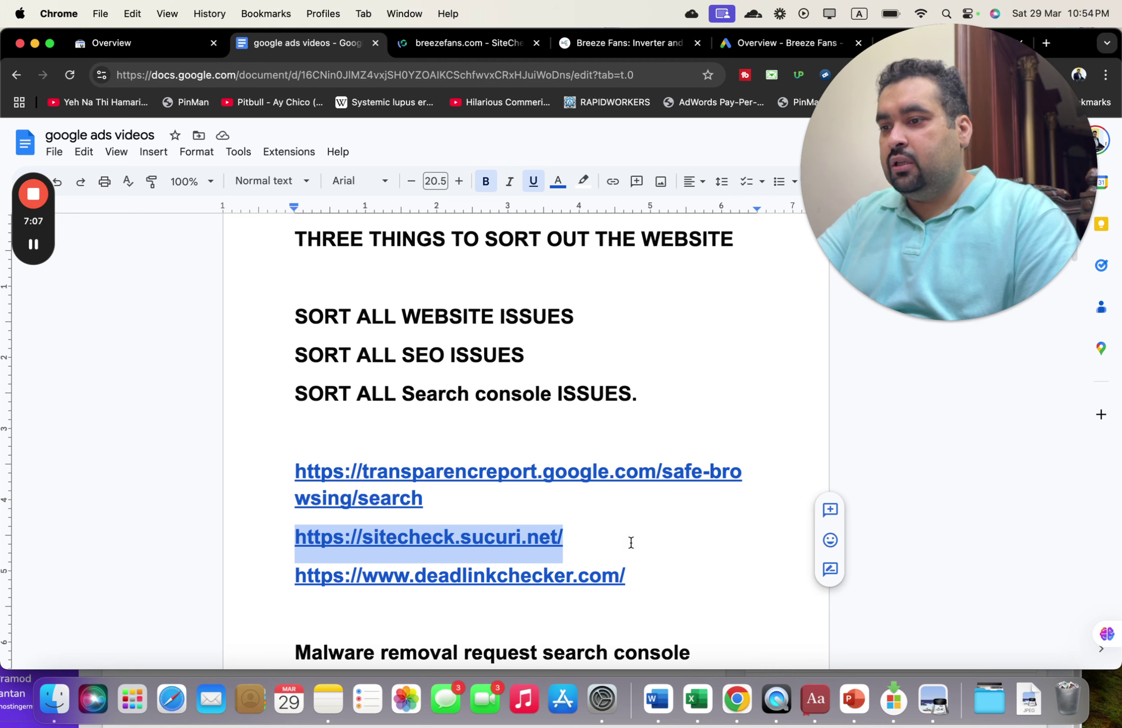
left_click(590, 531)
key("Return")
type("A GOO")
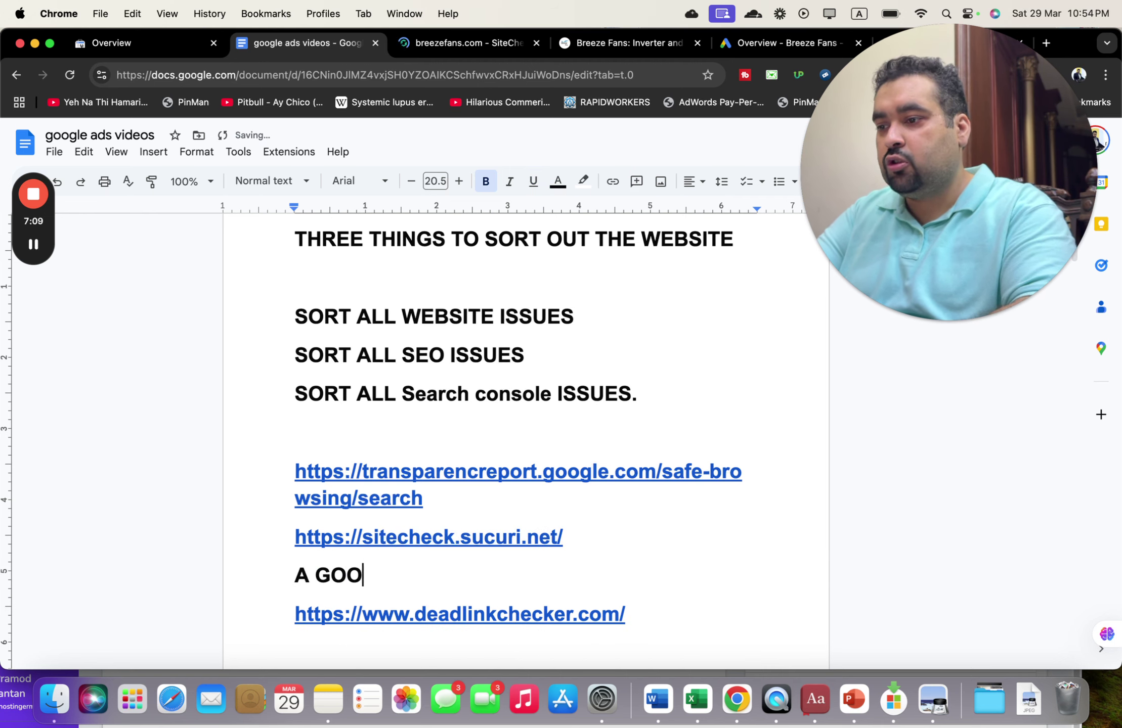
type("D hosting compa")
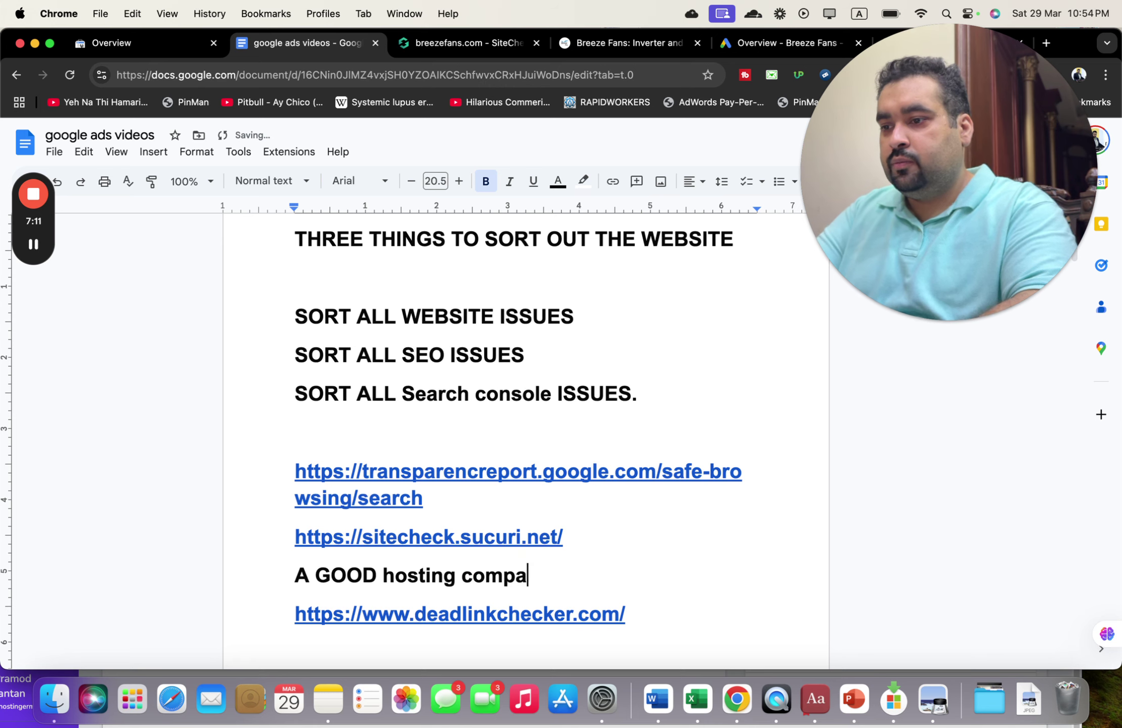
type("ny is also requ")
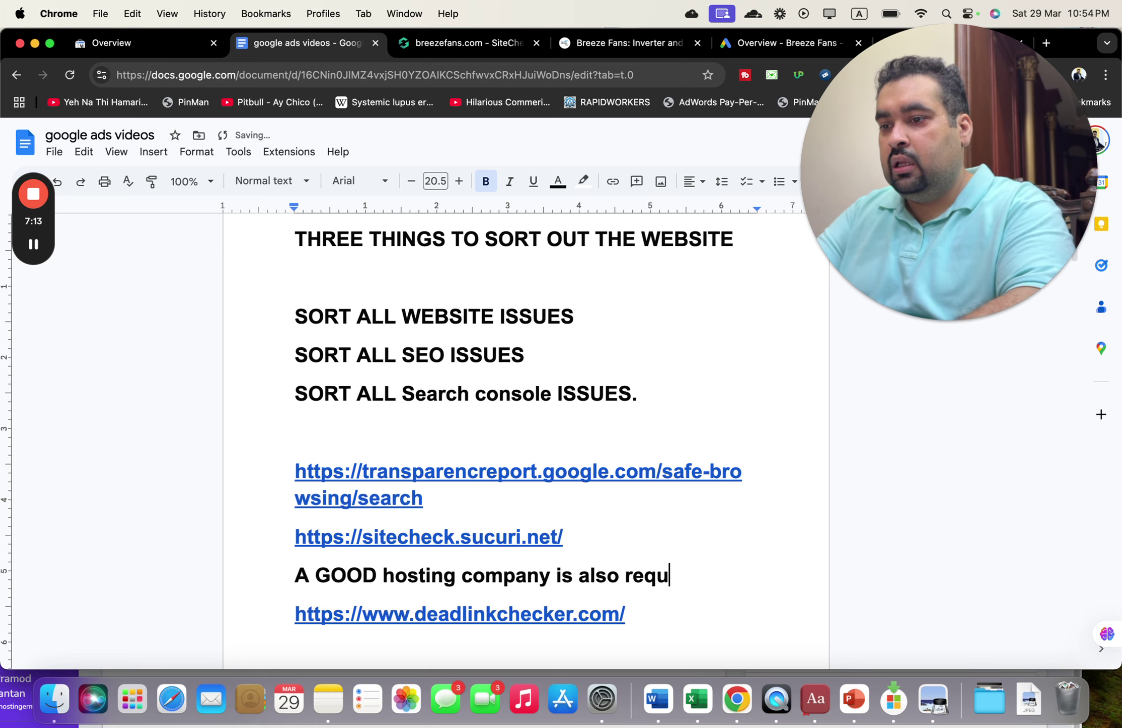
type("ired.")
left_click(633, 617)
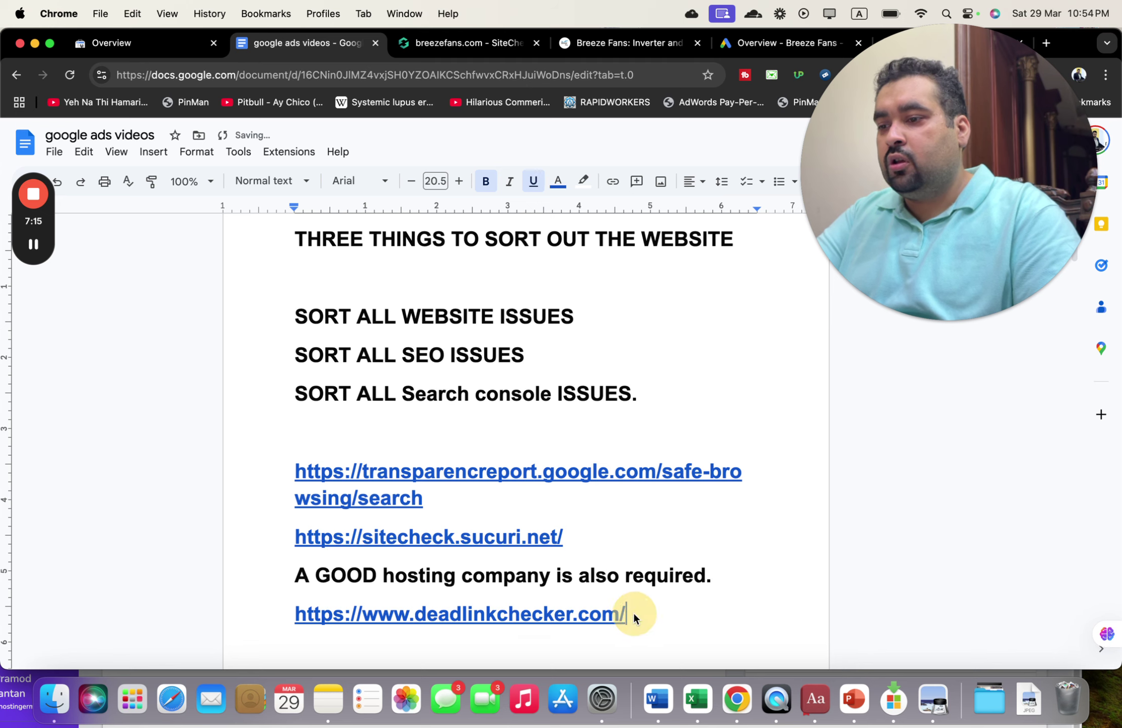
left_click_drag(633, 618, 240, 616)
left_click(499, 56)
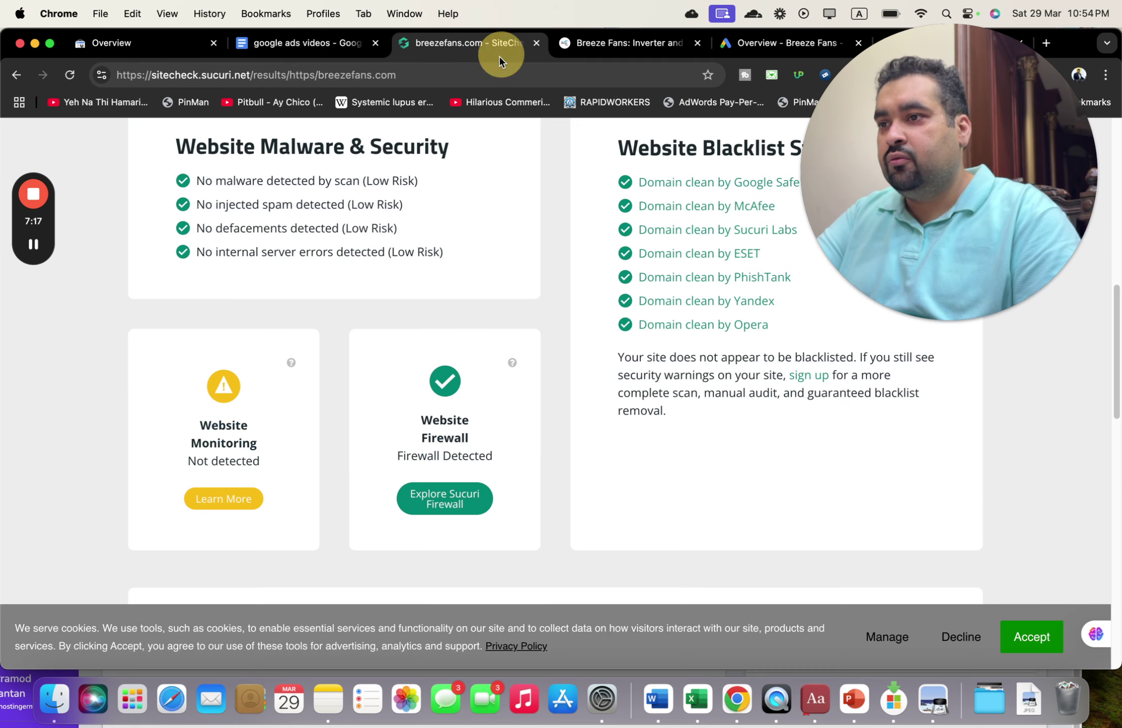
left_click(490, 76)
key("super+v")
key("Return")
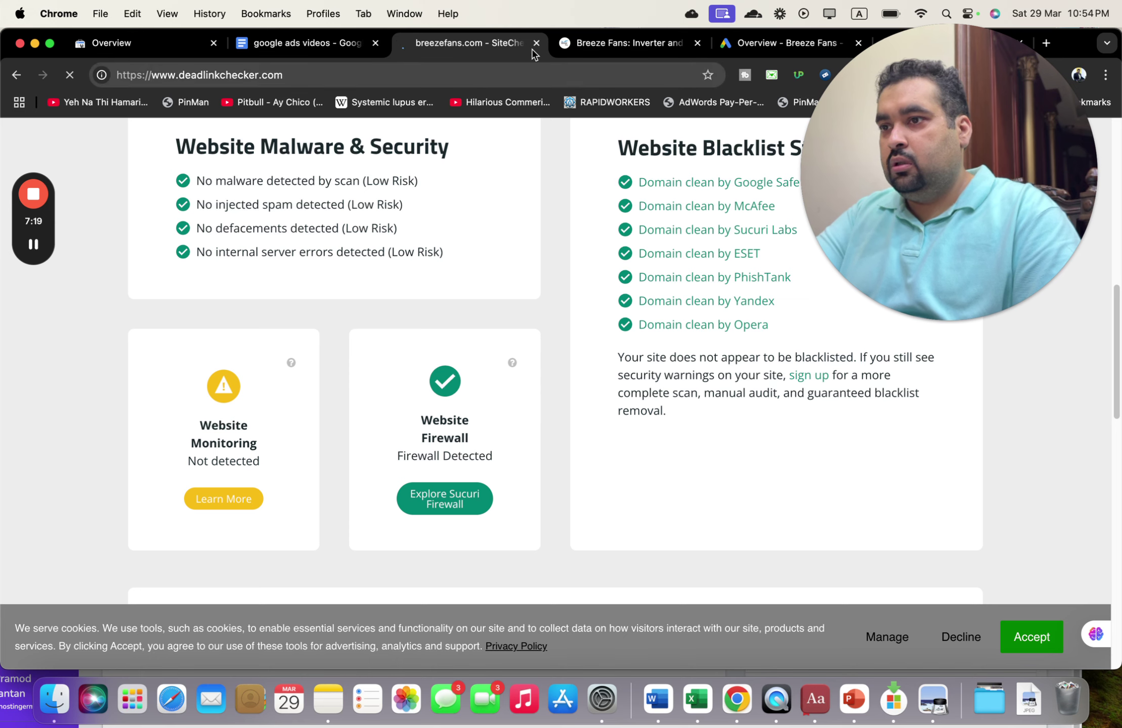
left_click(588, 50)
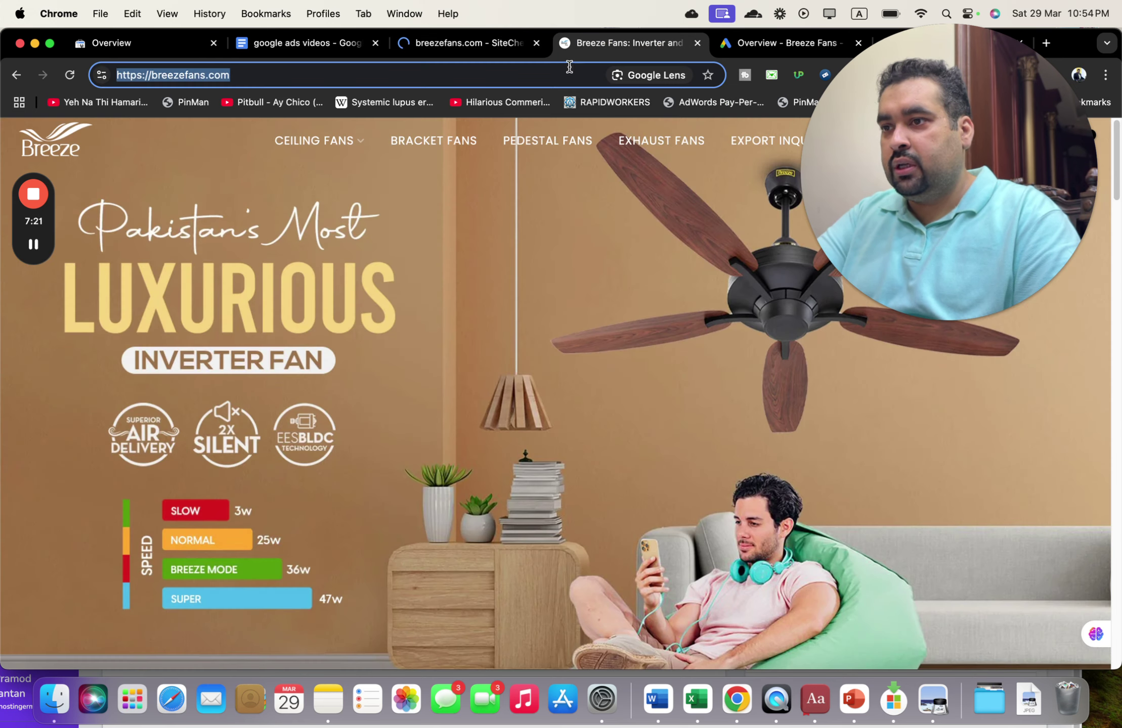
left_click(470, 43)
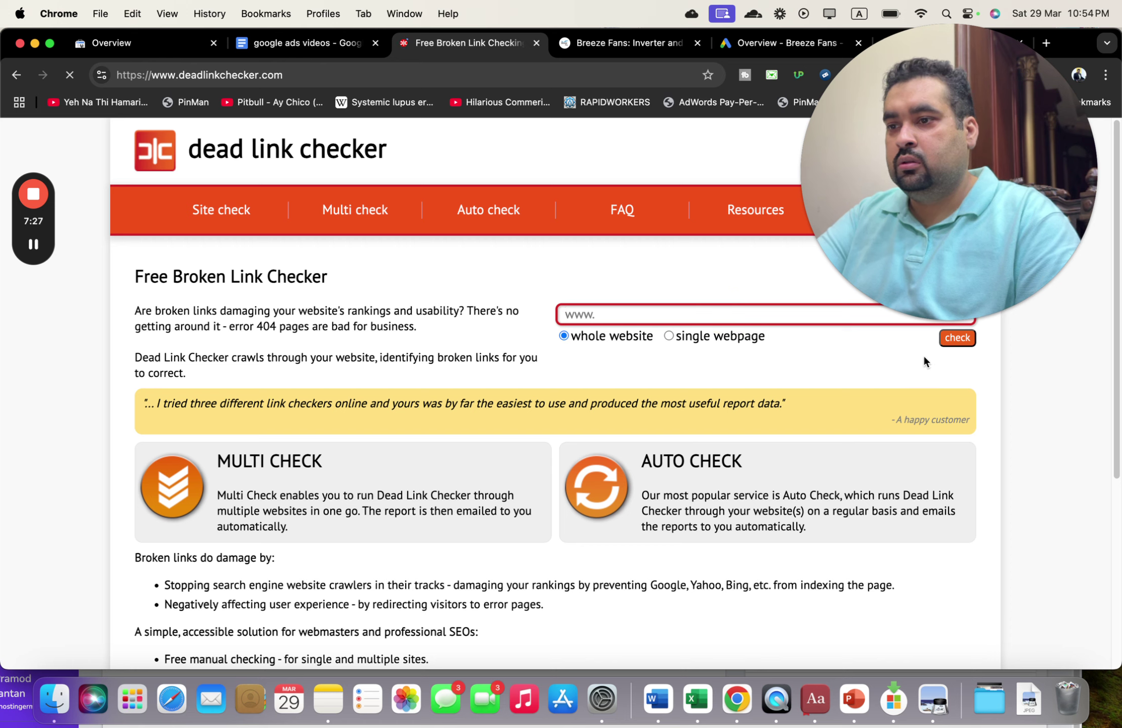
key("super+v")
key("super+a")
key("super+v")
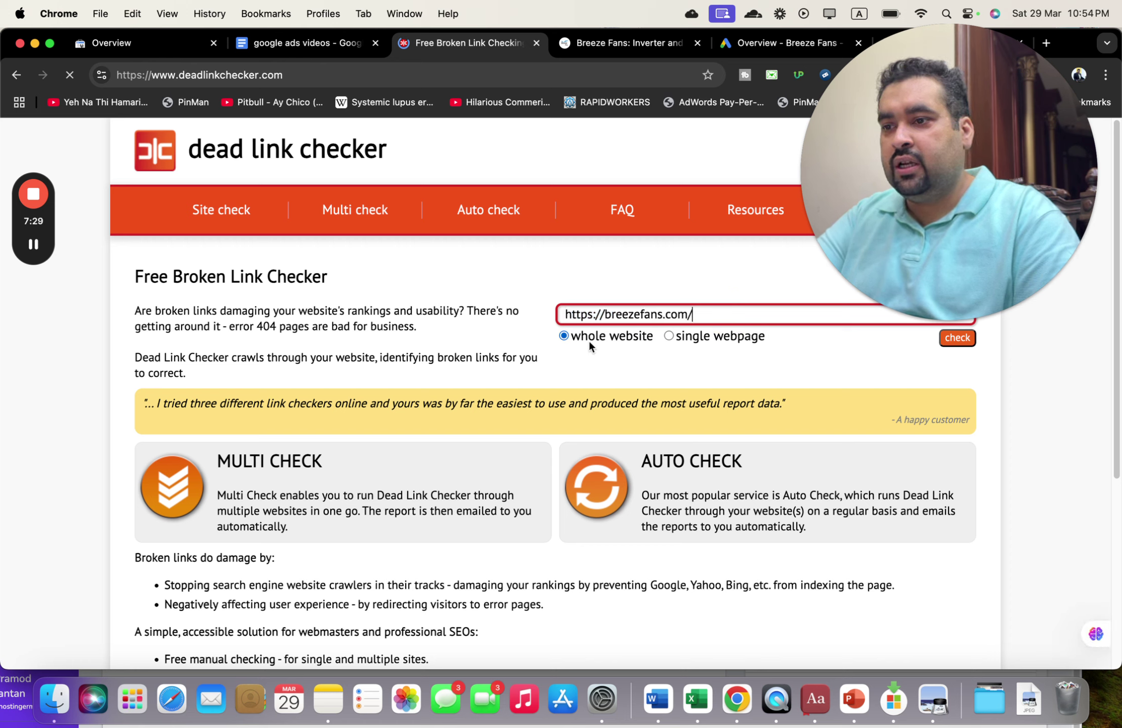
left_click(970, 341)
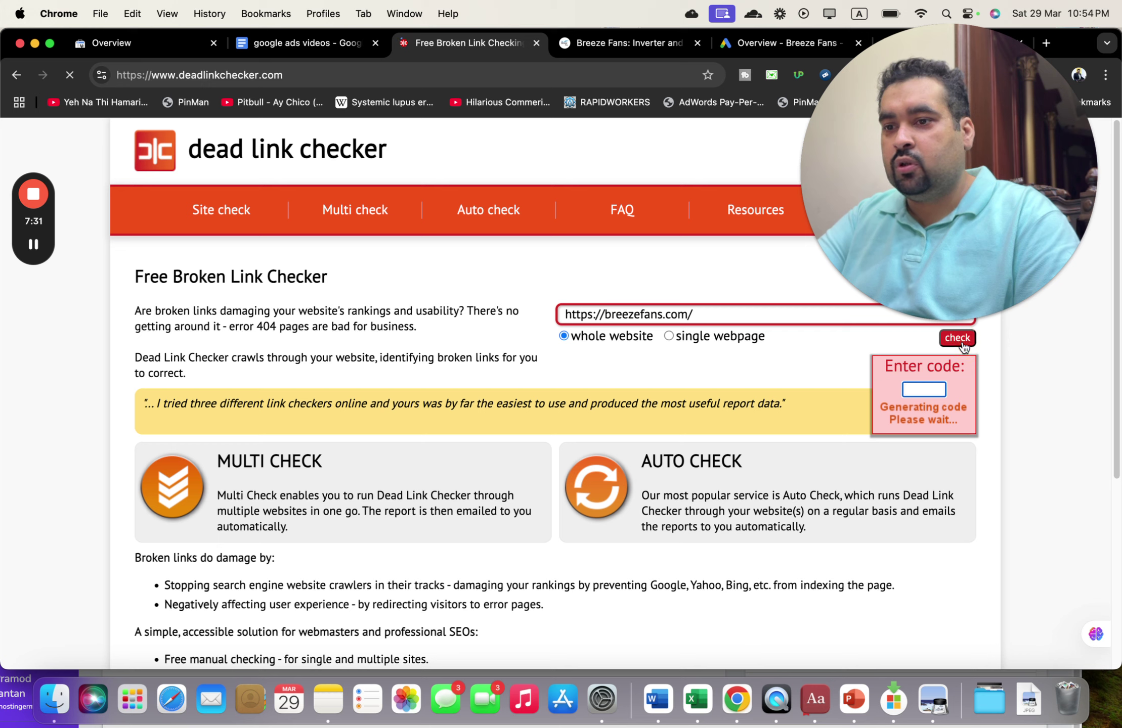
Step: Enter the displayed verification code to start the link scan and examine the statuses of the checked URLs
left_click(936, 394)
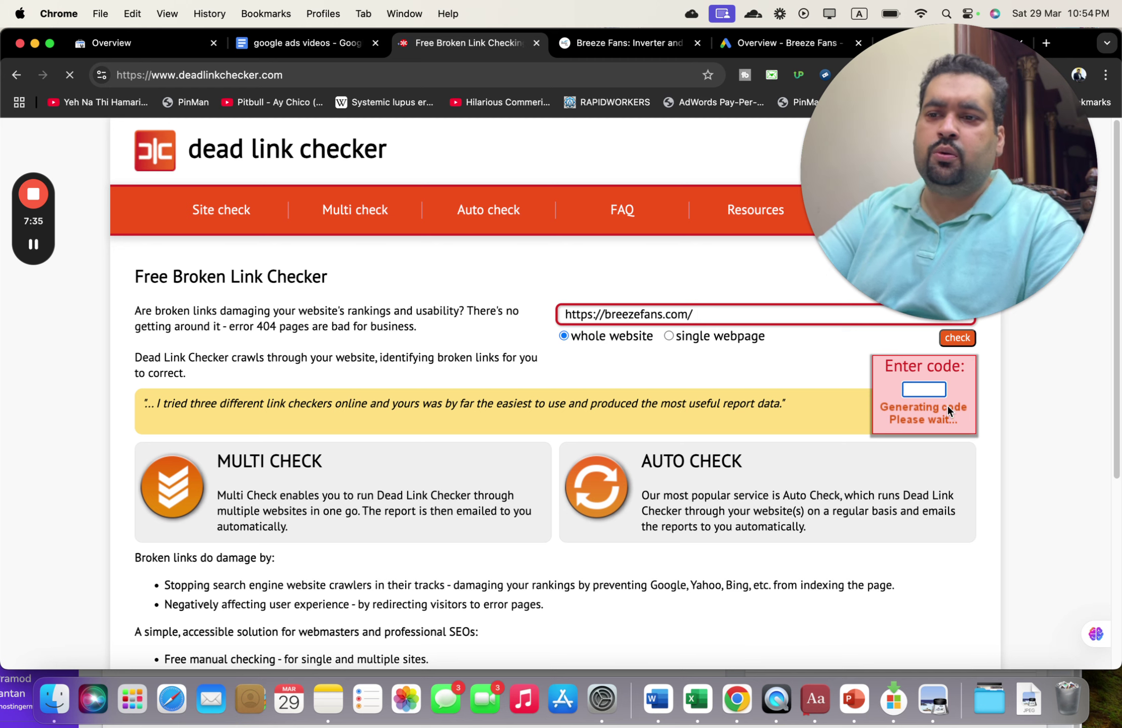
key("Caps_Lock")
type("TTXPN")
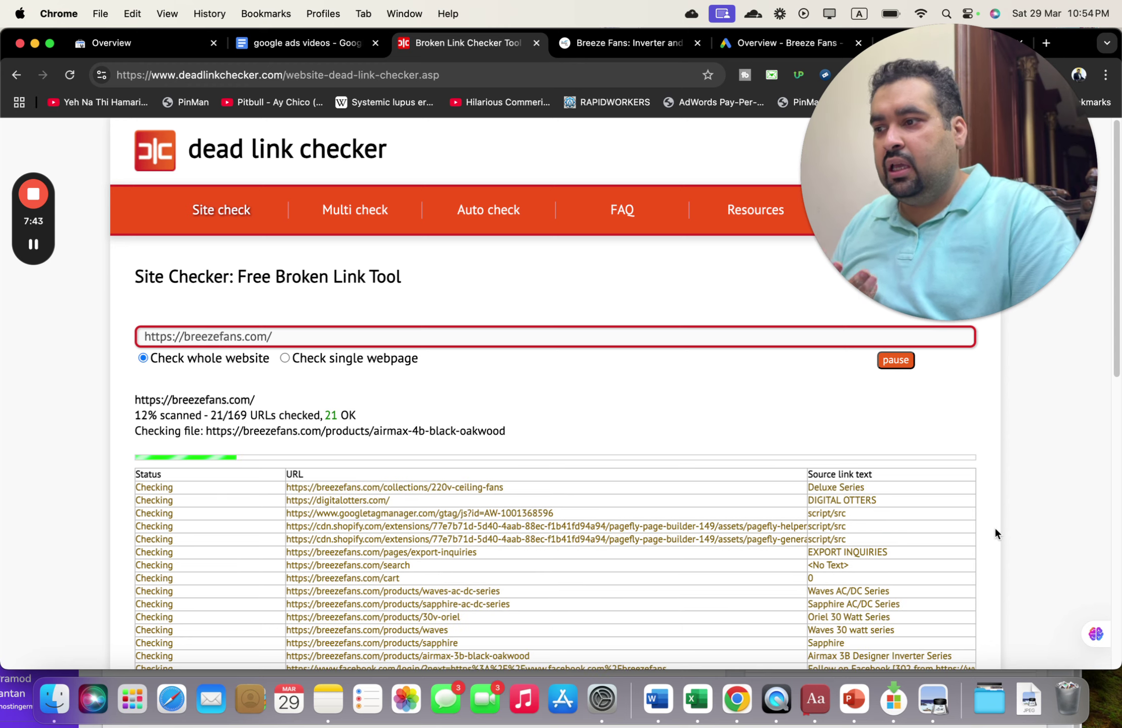
left_click_drag(1116, 296, 1111, 259)
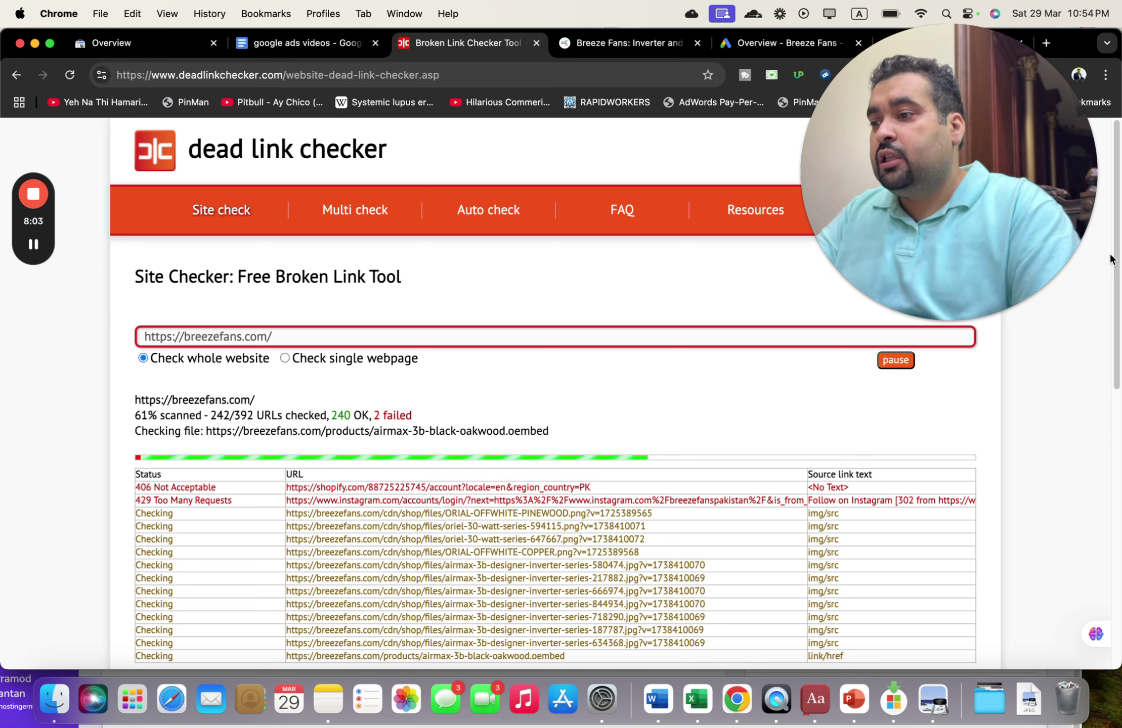
Step: Dismiss the account notice in the Breeze Updates document and review its site improvement notes and comments through the last page
key("super+Tab")
left_click(52, 715)
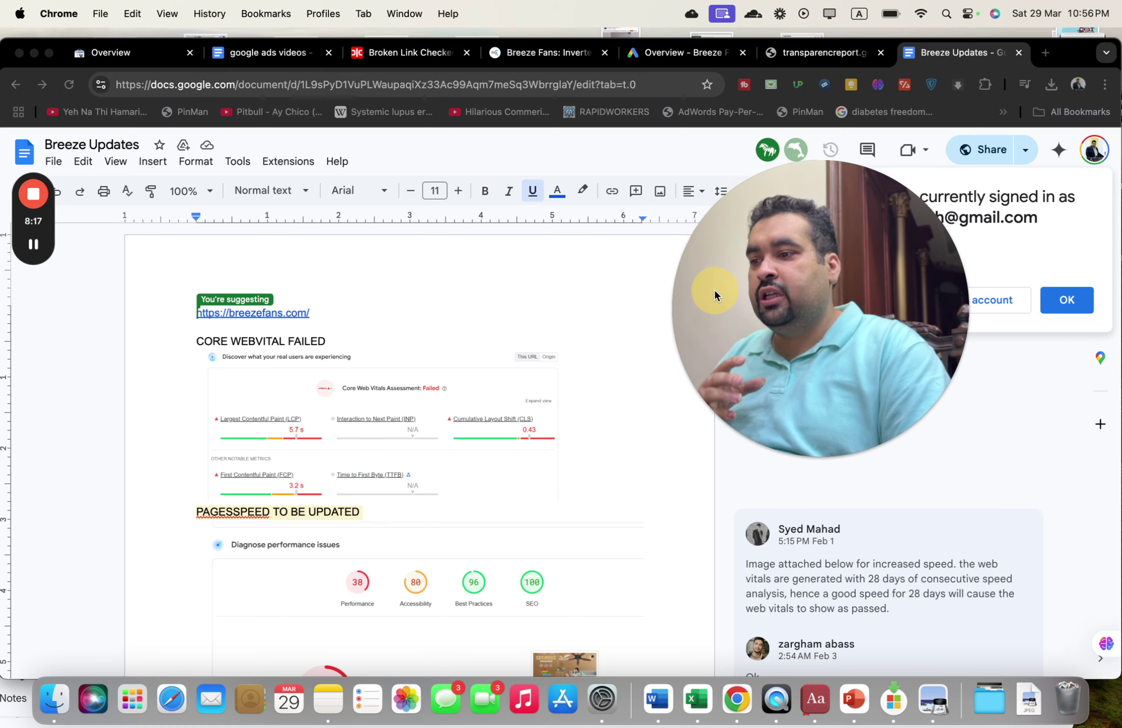
left_click(1061, 63)
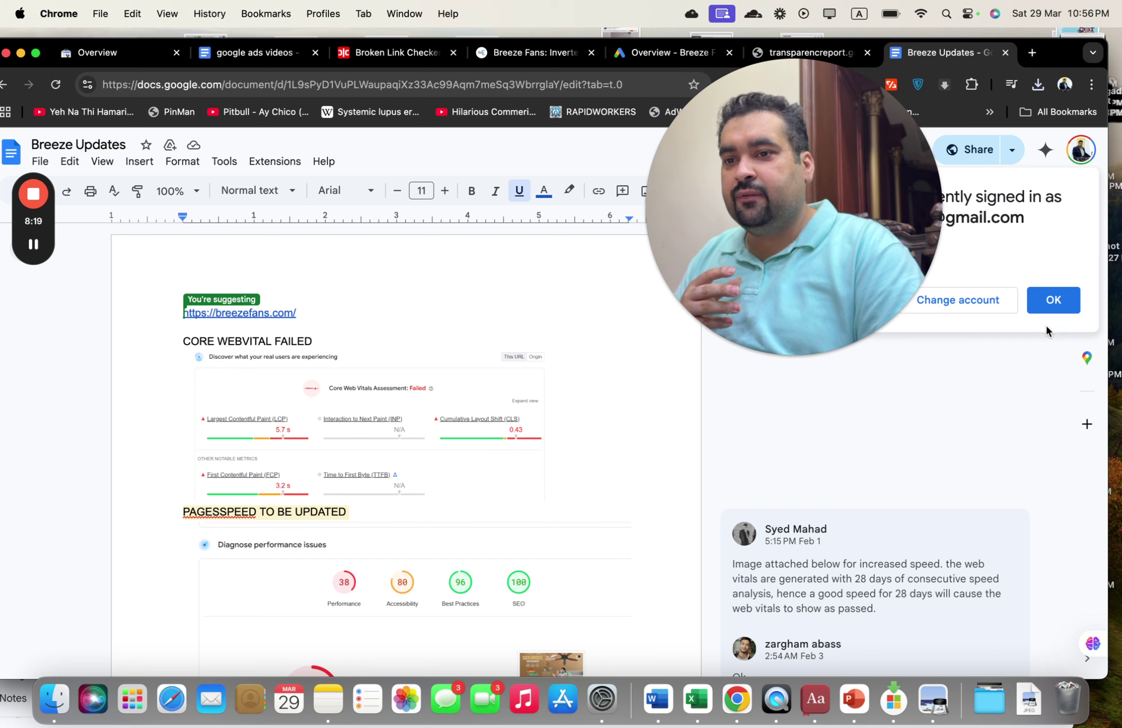
left_click(1052, 304)
left_click_drag(1058, 281, 1059, 294)
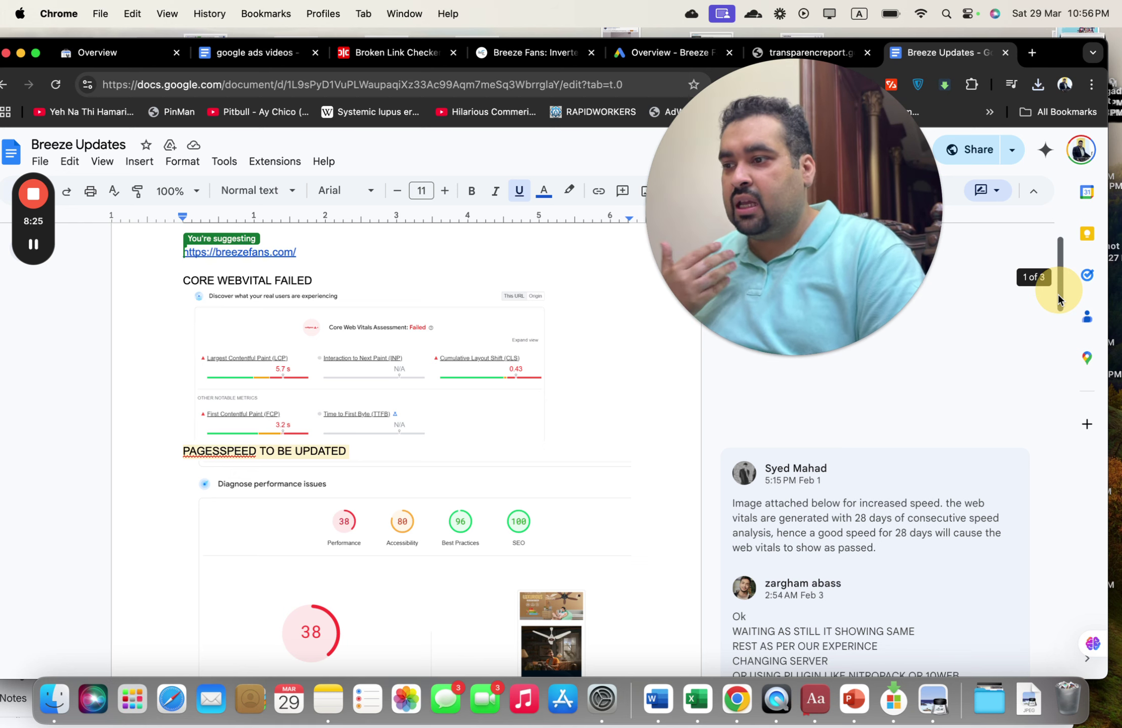
left_click_drag(1059, 293, 1019, 540)
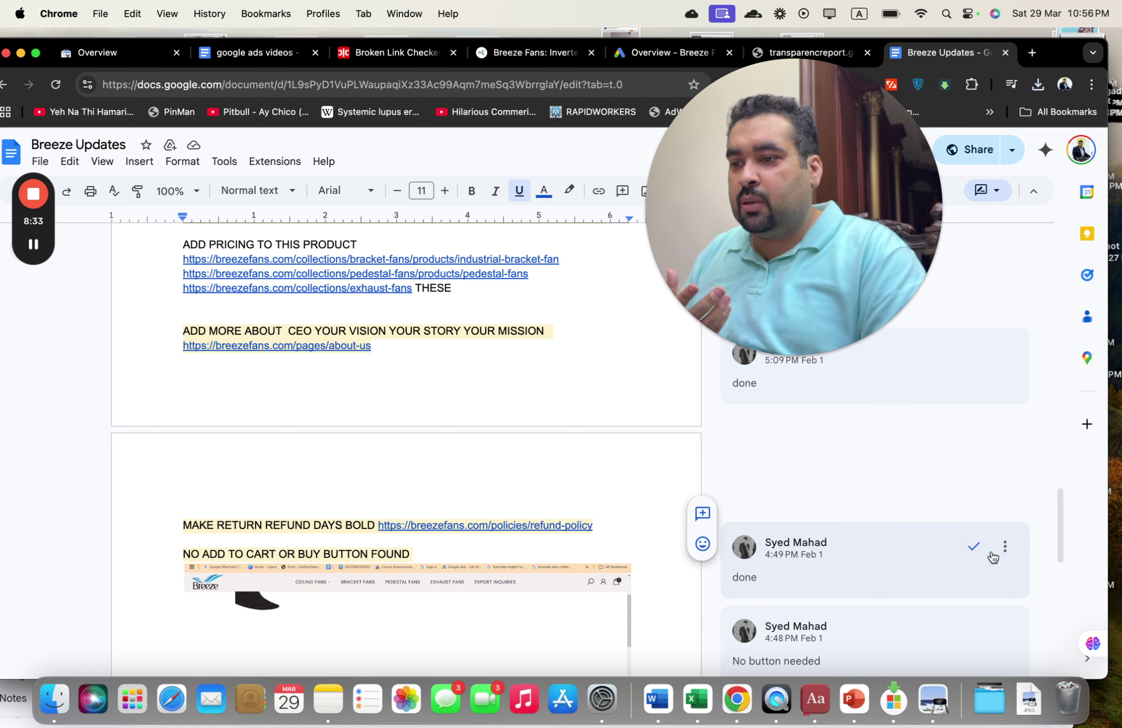
left_click_drag(1057, 541, 1058, 546)
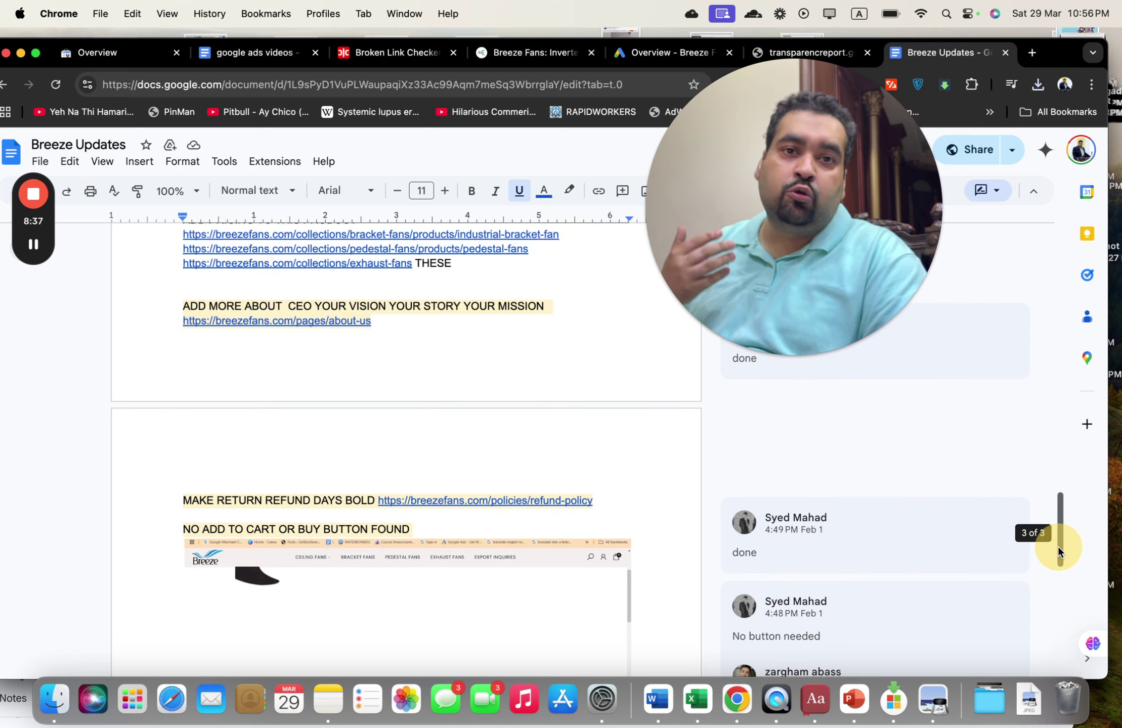
left_click_drag(1058, 546, 1059, 596)
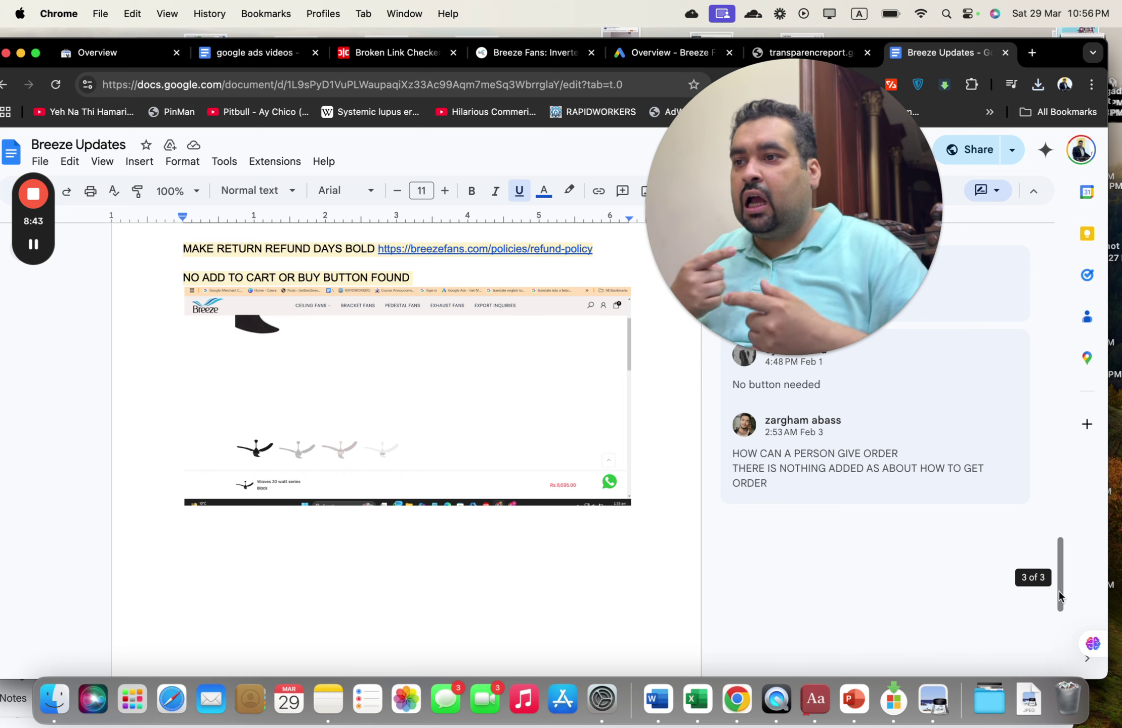
Step: Look over the breezefans.com homepage down to the contact details and policy links in its footer
left_click(541, 52)
left_click_drag(1100, 145, 1104, 648)
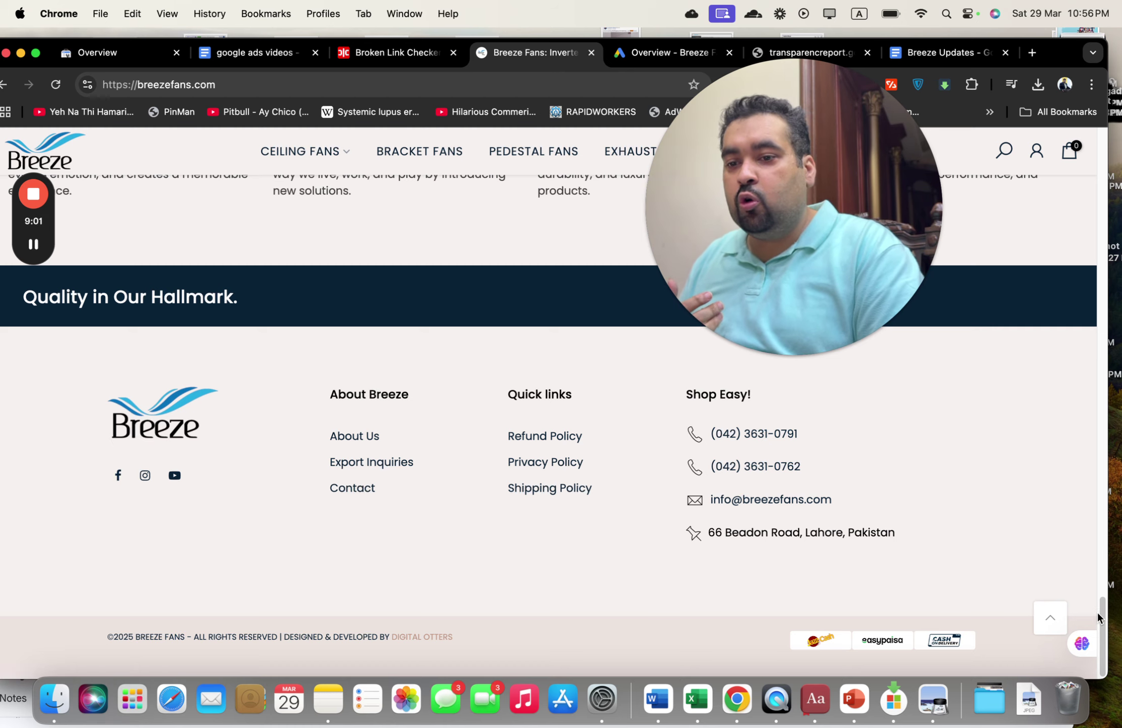
left_click_drag(1097, 618, 1089, 277)
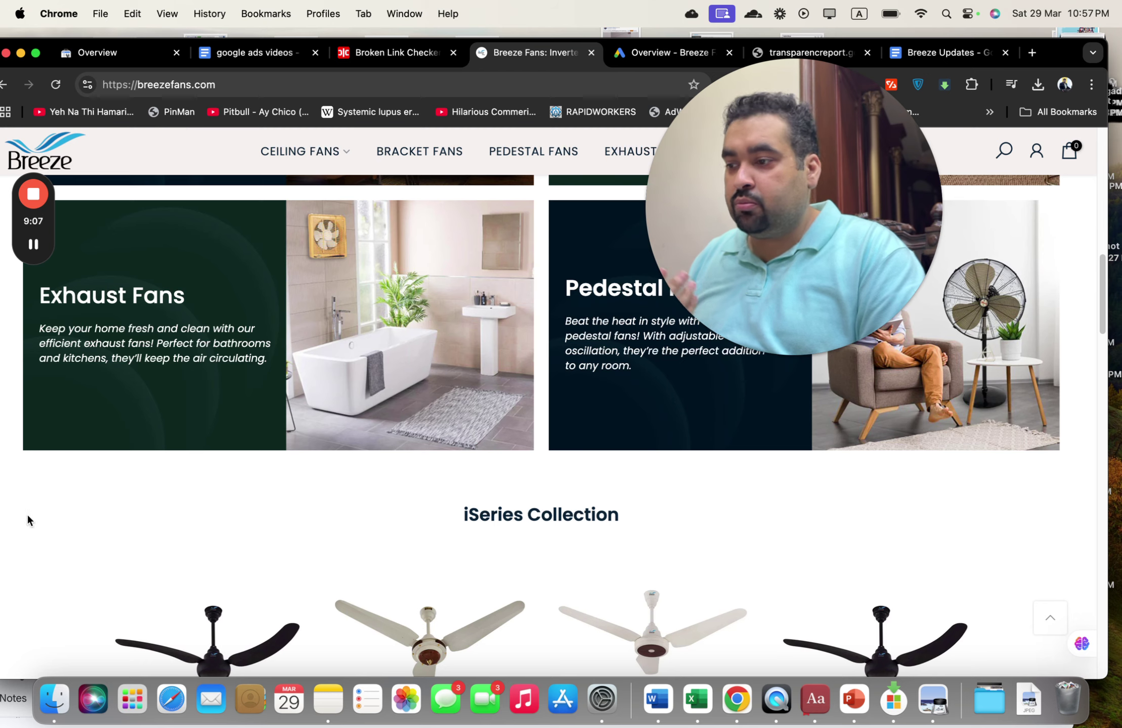
Step: Open image (25).png, the Google Ads support reply, from the Breeze Fans Google Ads Compromised Site folder in Finder
left_click(54, 698)
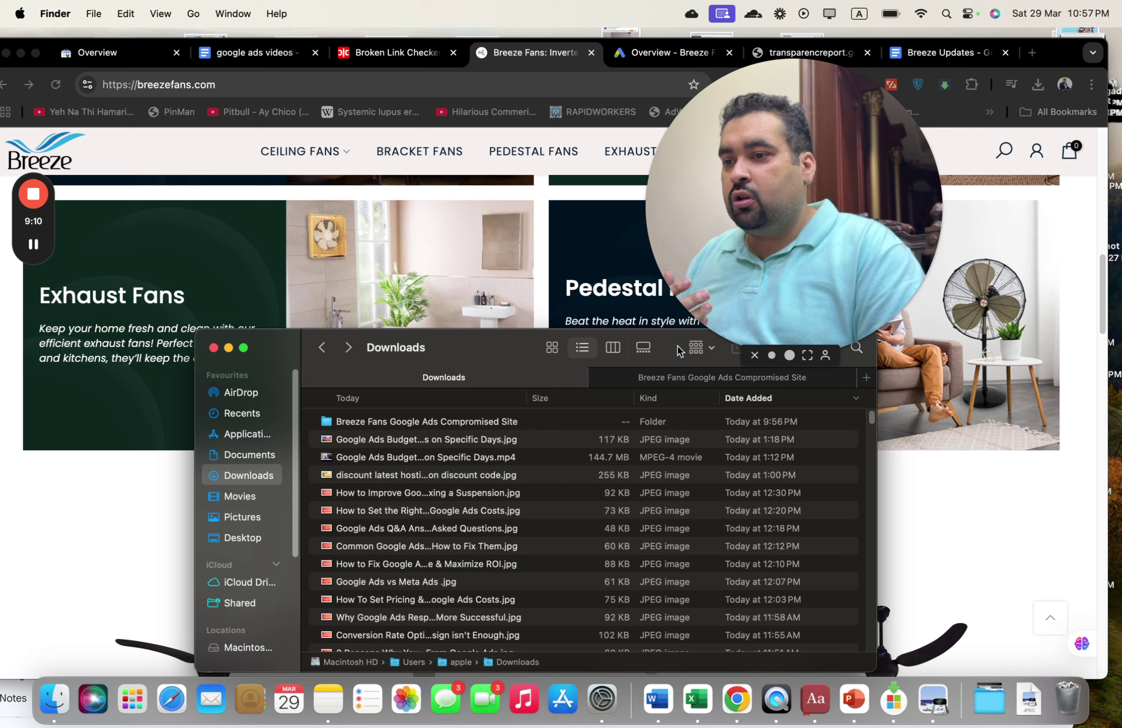
left_click(660, 380)
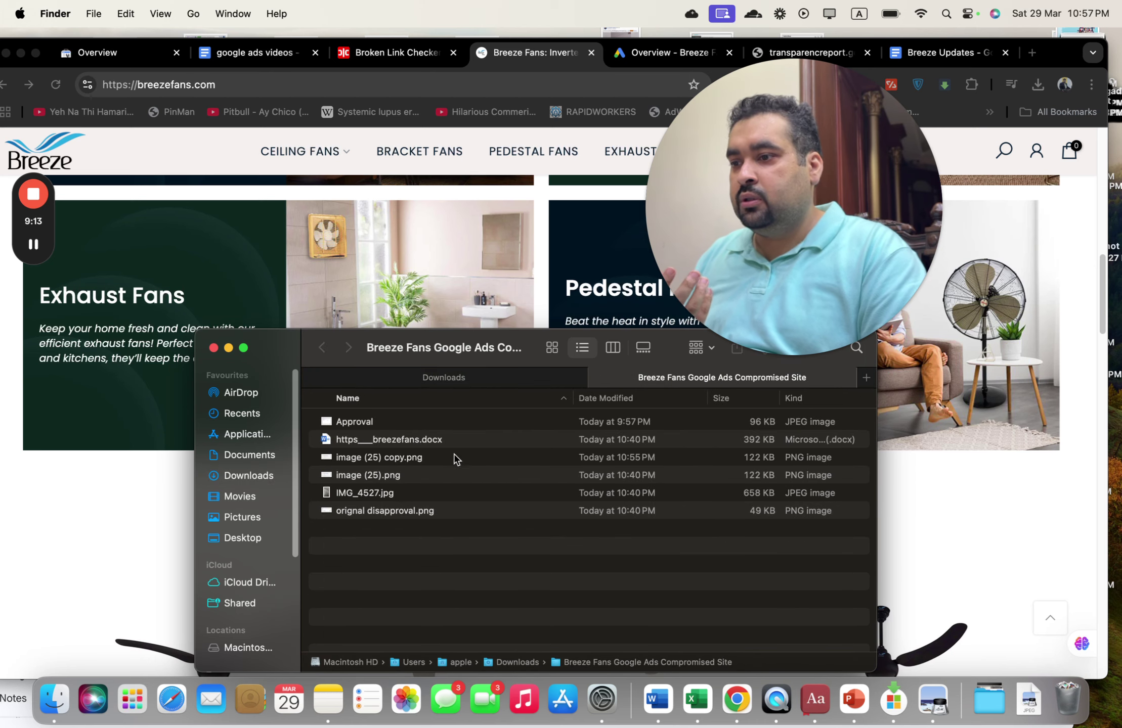
double_click(426, 478)
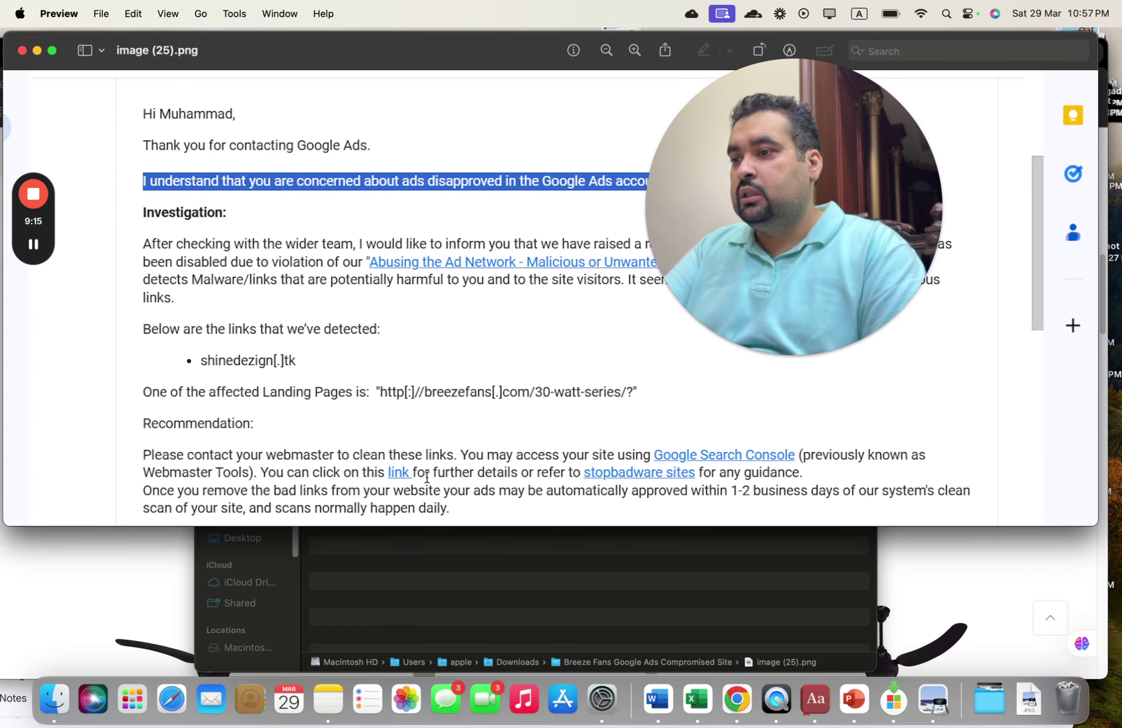
Step: View the support call photo IMG_4527.jpg beside the support reply and minimise it
left_click(423, 563)
double_click(386, 495)
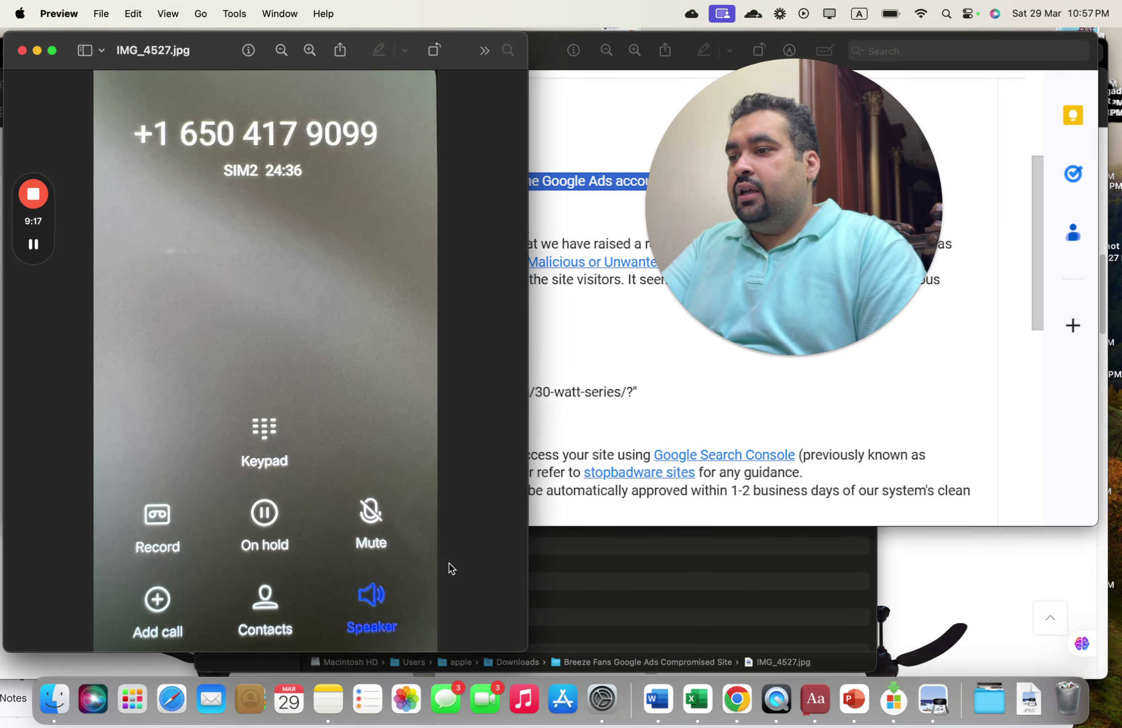
left_click_drag(200, 51, 764, 21)
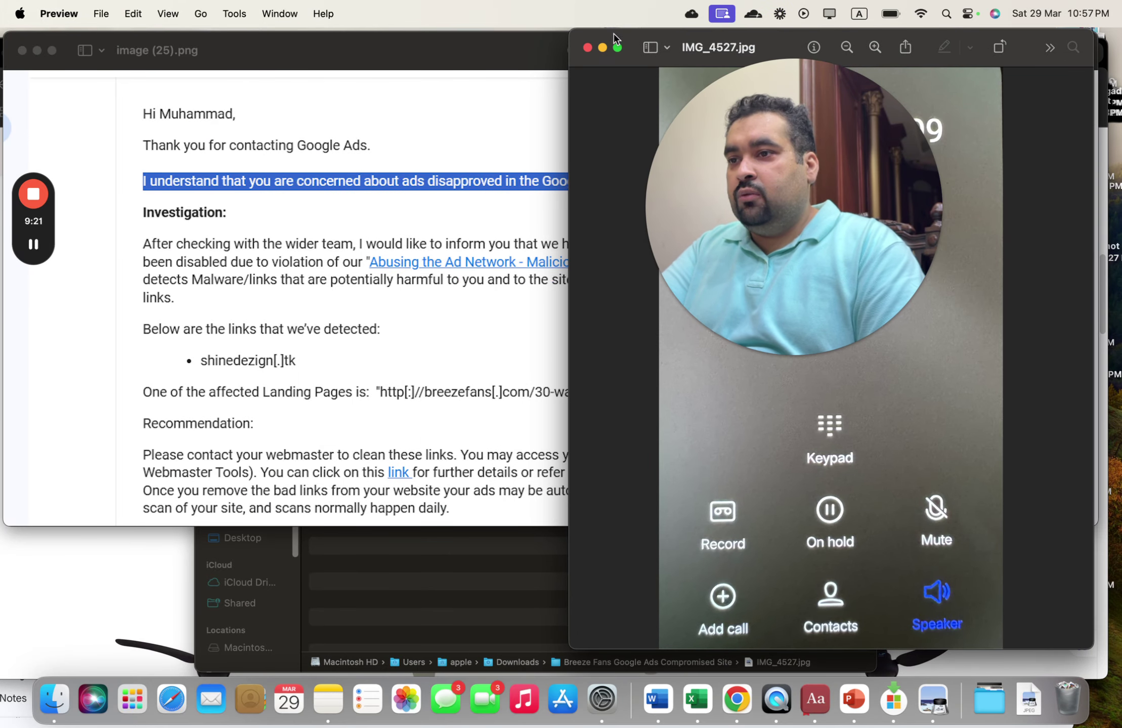
left_click(603, 47)
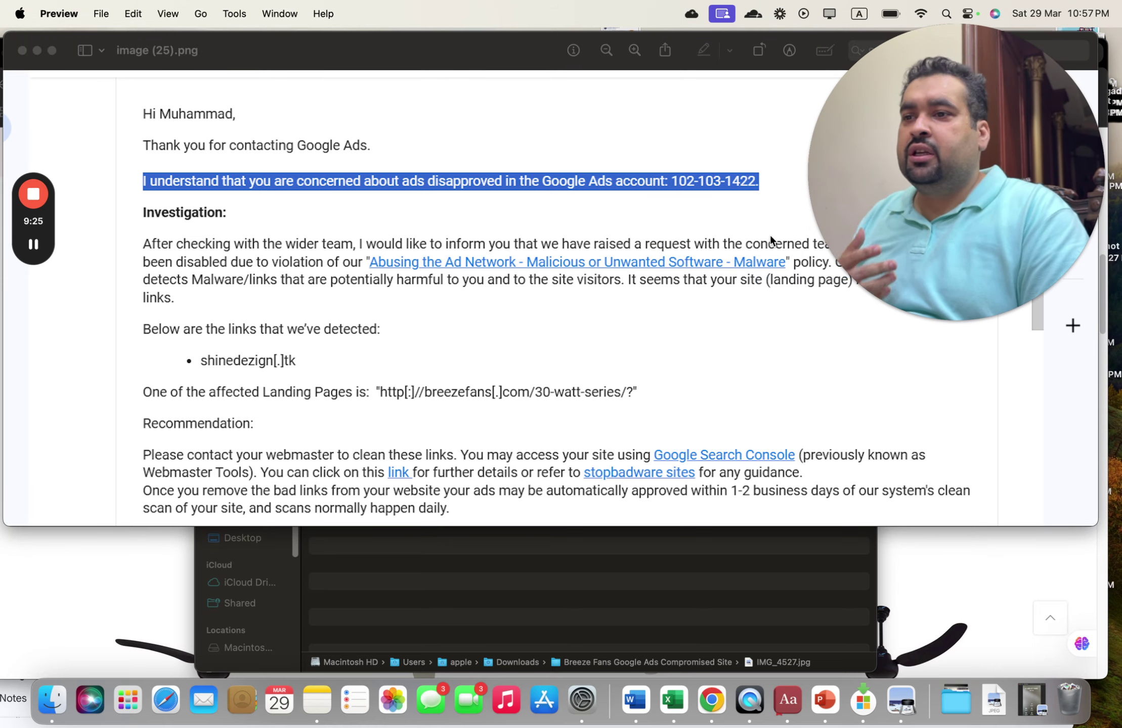
Step: Move the support reply image lower and copy the affected 30-watt-series landing page address from its text
left_click_drag(484, 59, 481, 144)
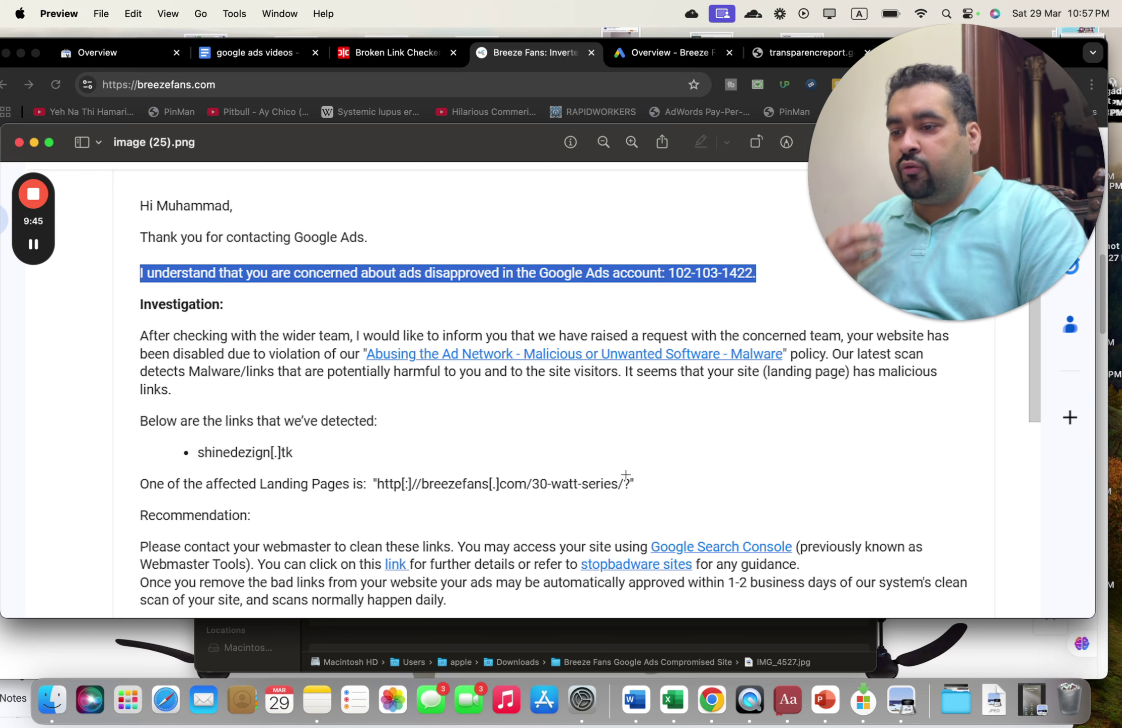
triple_click(557, 482)
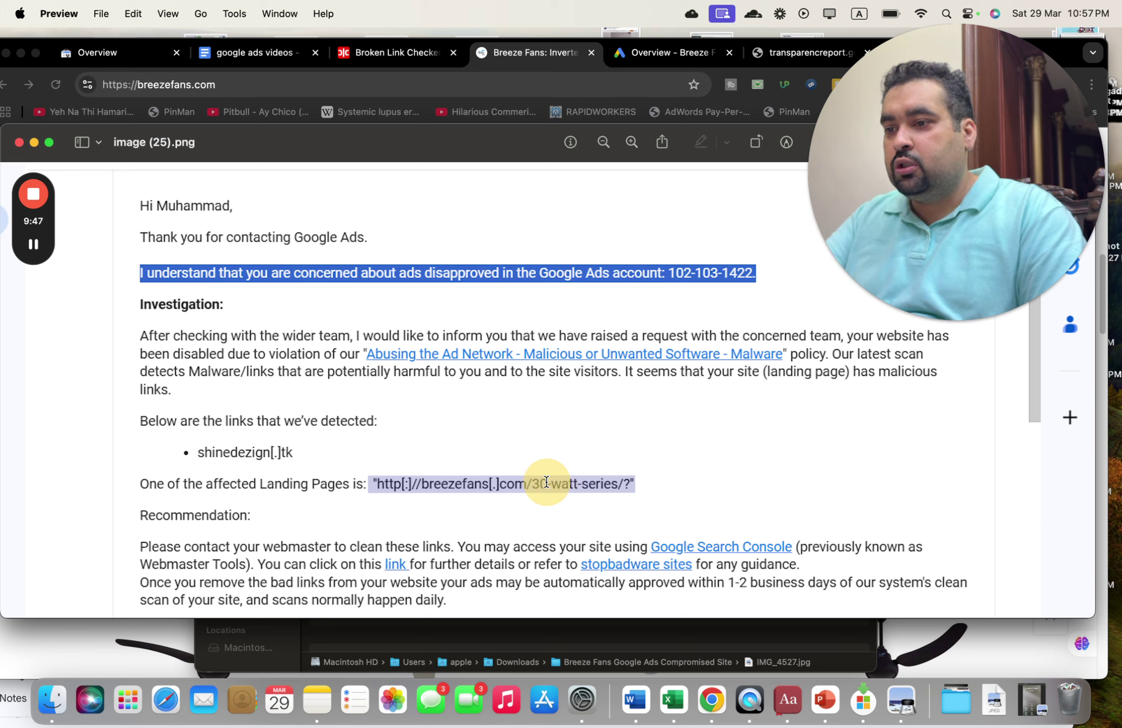
left_click(540, 481)
triple_click(423, 482)
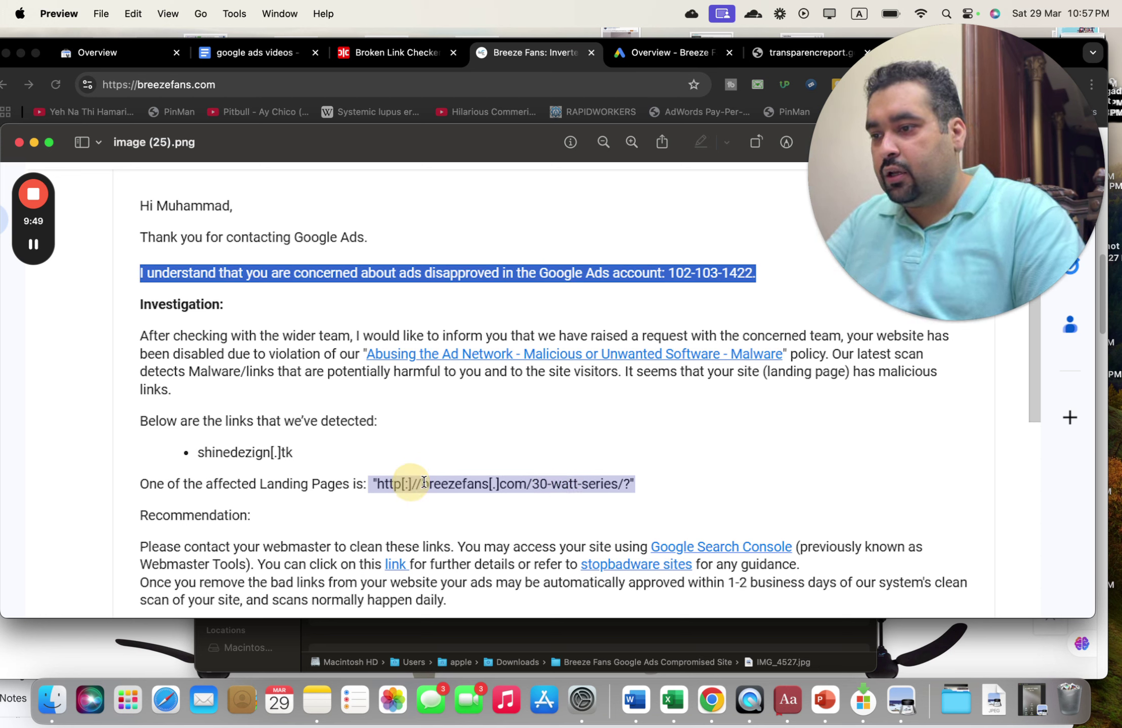
left_click(918, 660)
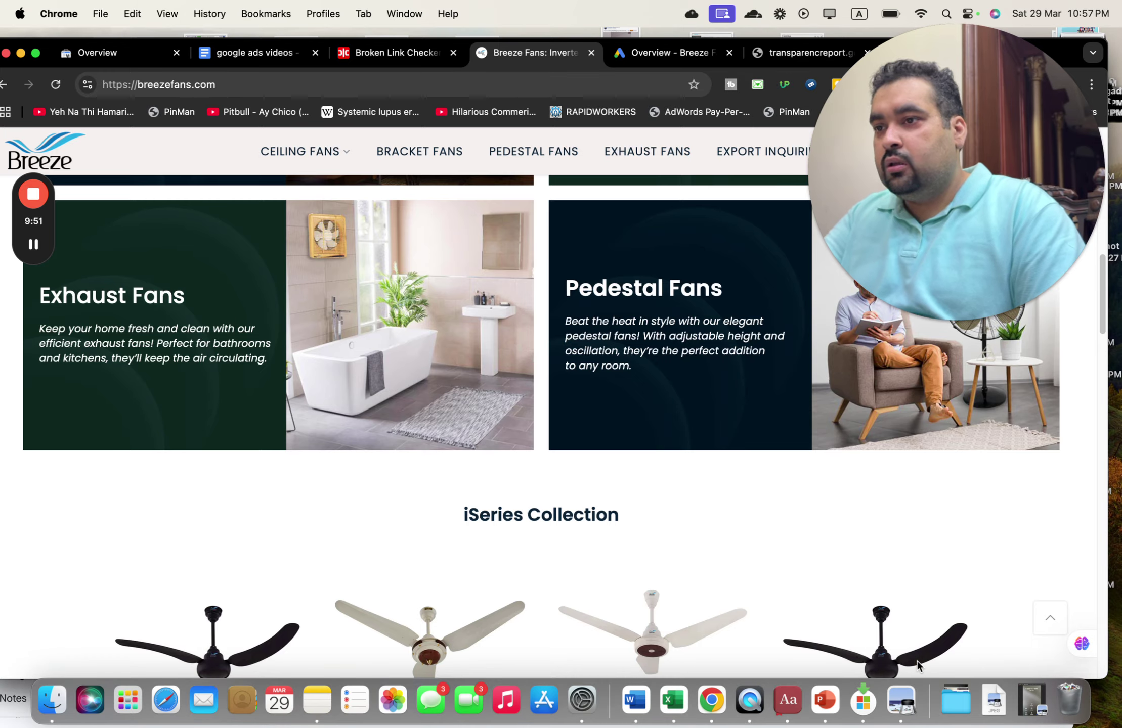
key("super+t")
type("\"http:]//breezefans|./com/30-watt-series/?\"")
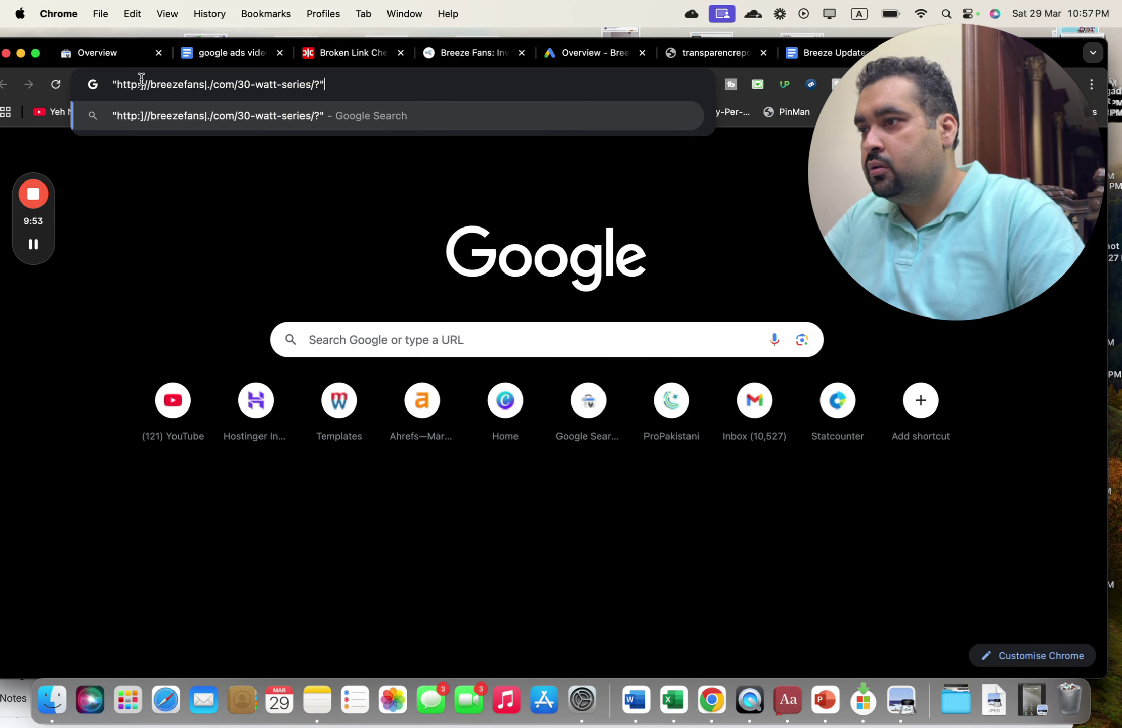
key("BackSpace")
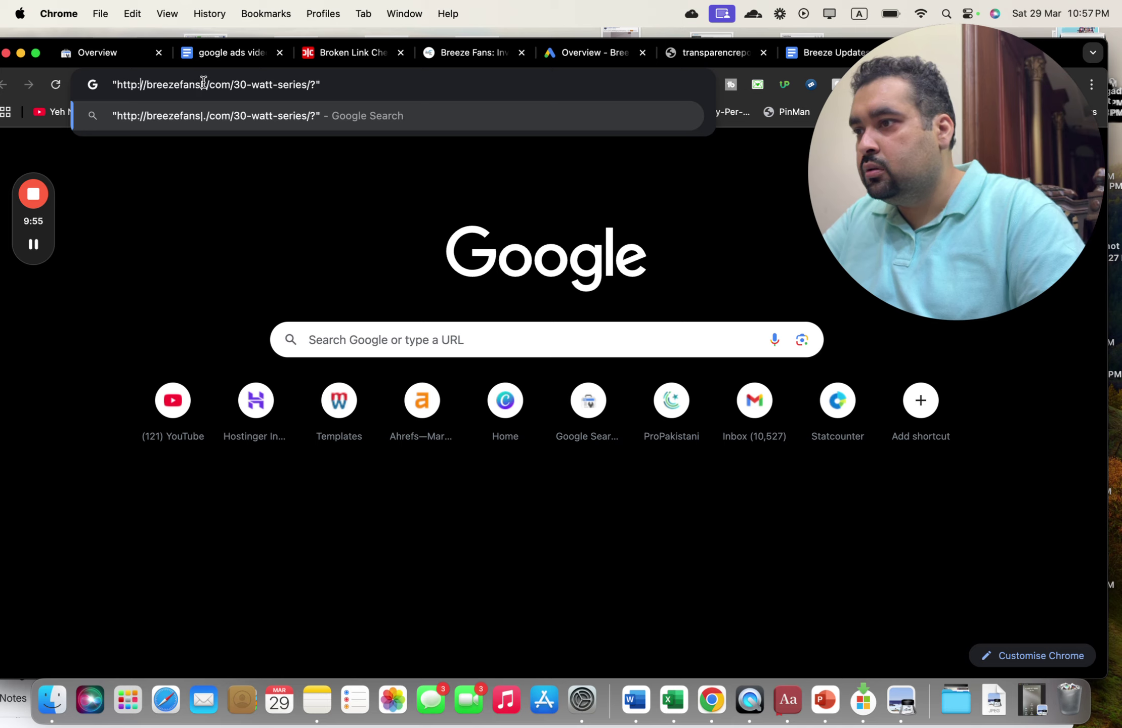
key("BackSpace")
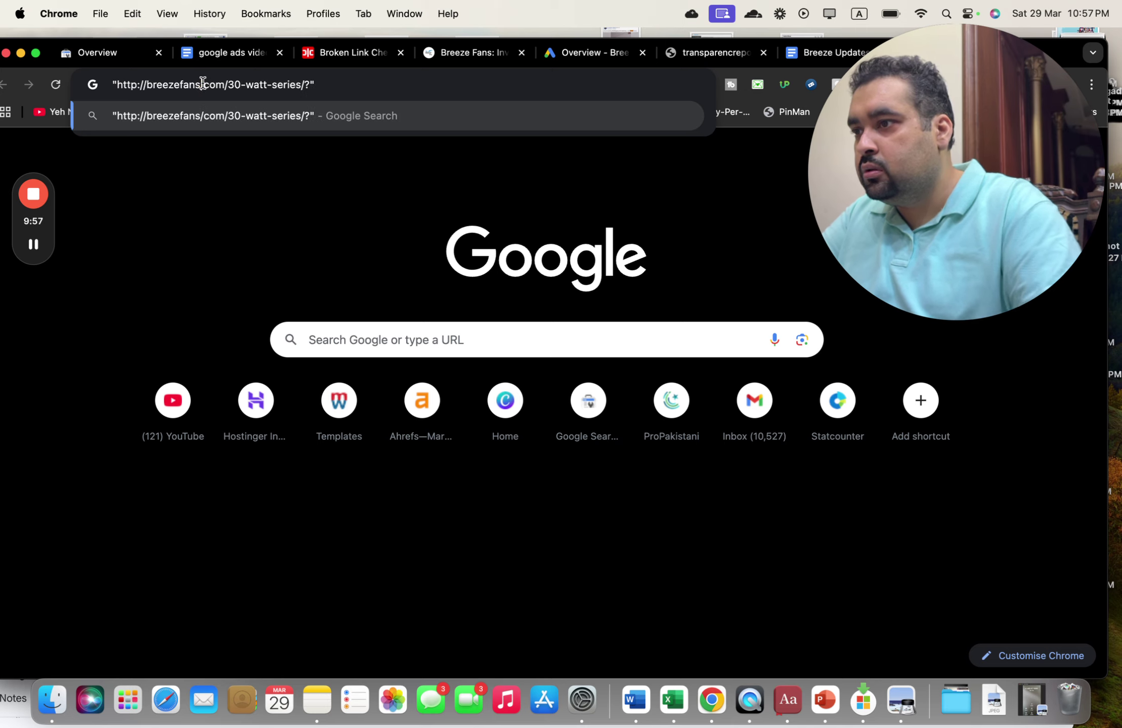
type(".")
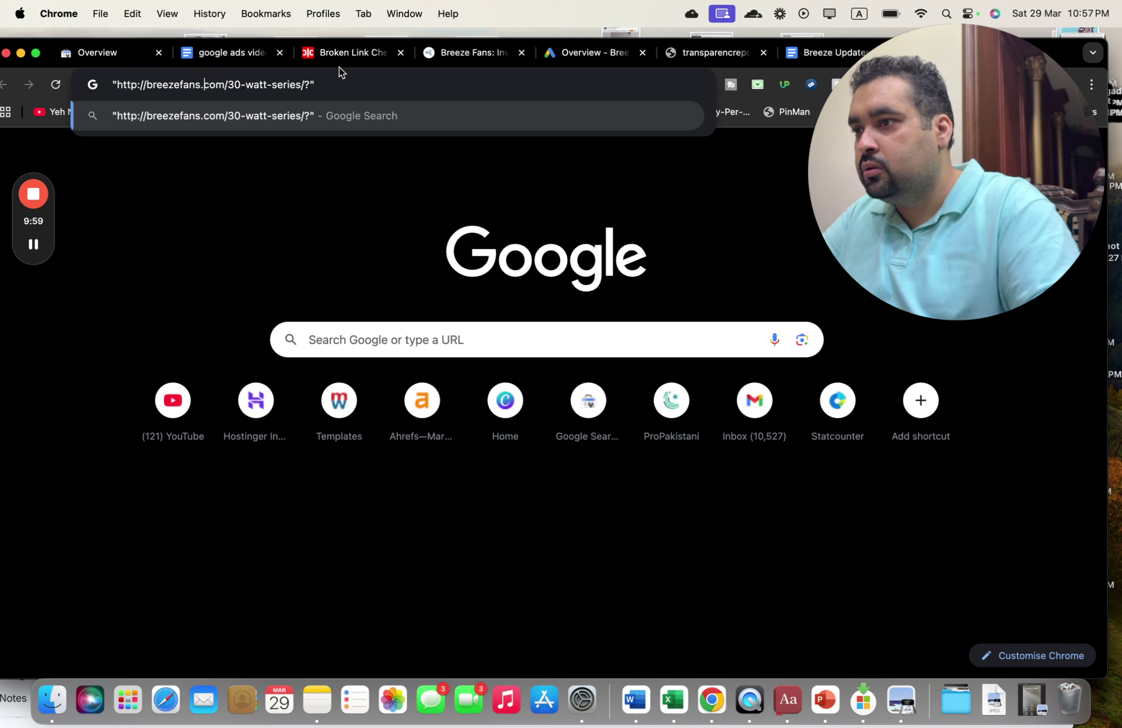
left_click(333, 80)
key("BackSpace")
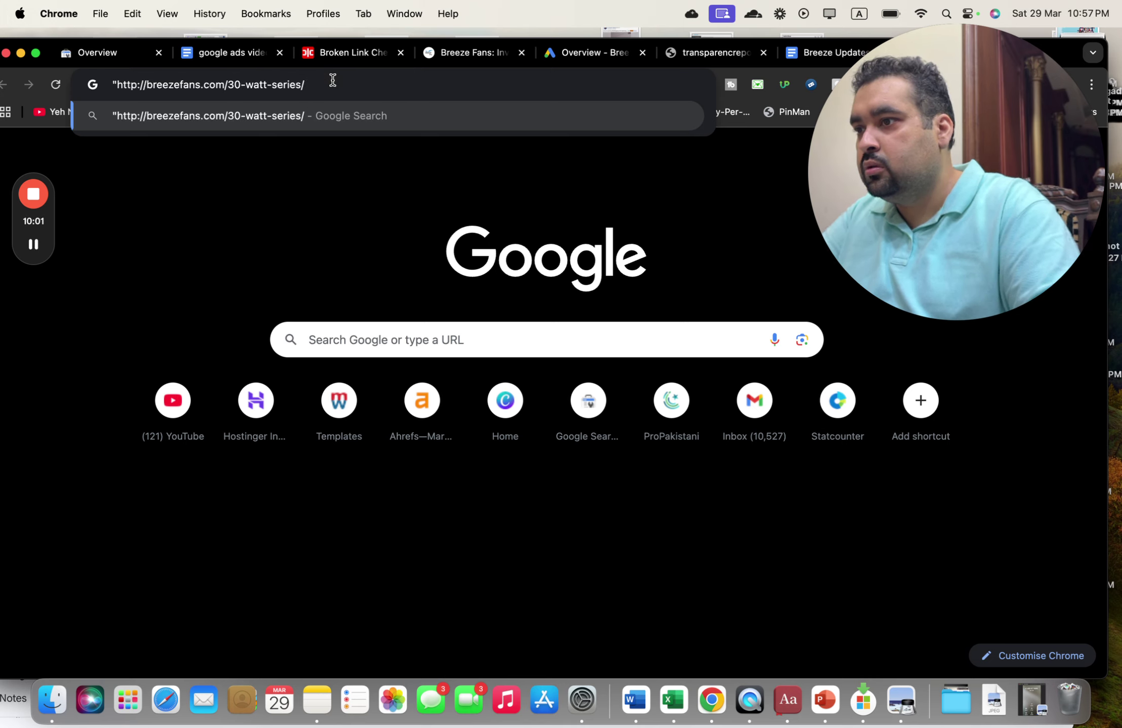
left_click(118, 84)
key("Delete")
key("Return")
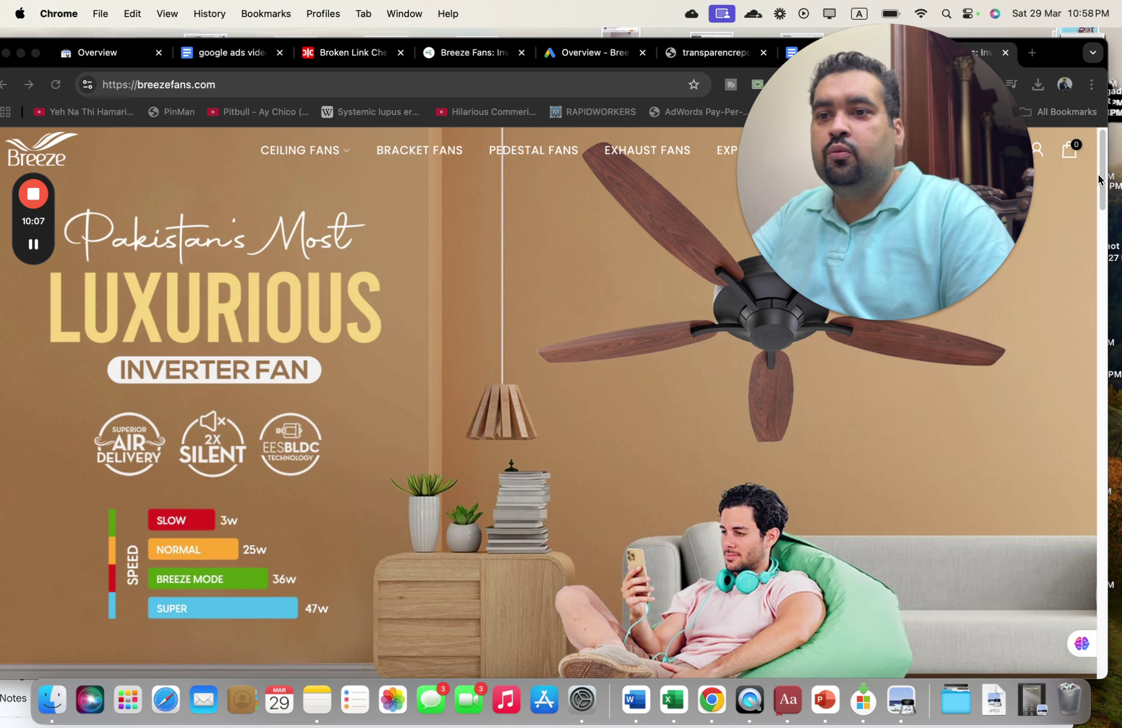
Step: Search the Breeze site for "30 wat", open the Oriel 30 Watt Series product page and view its description
left_click_drag(1094, 185, 1092, 255)
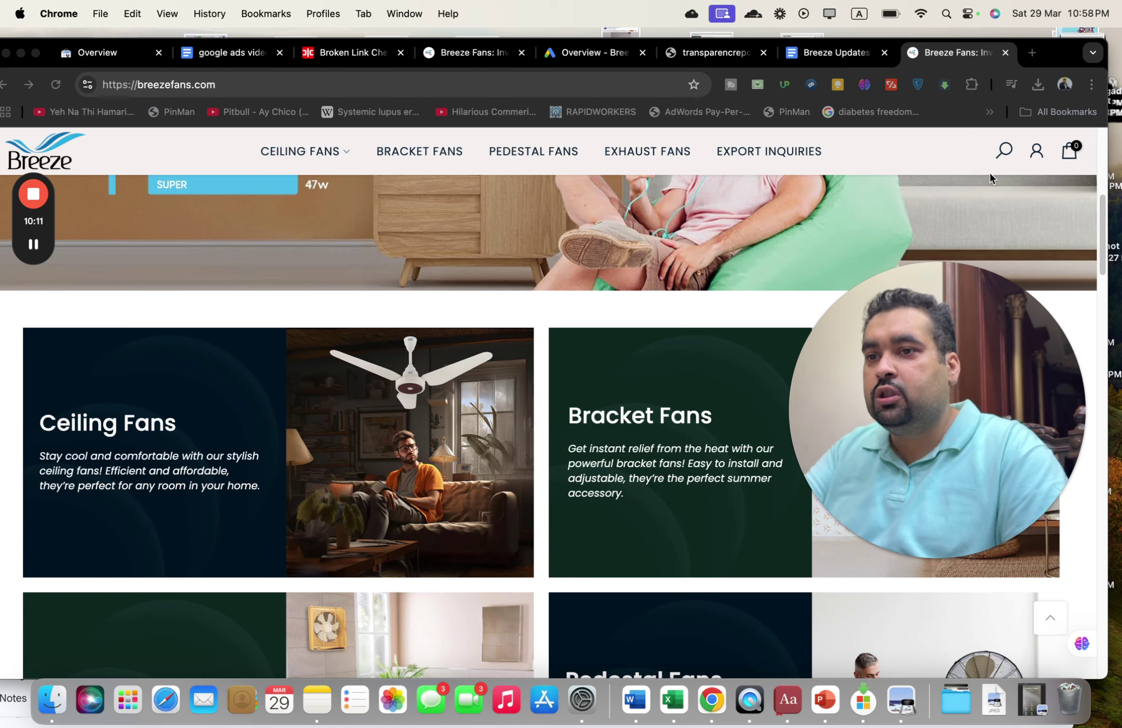
left_click(1003, 151)
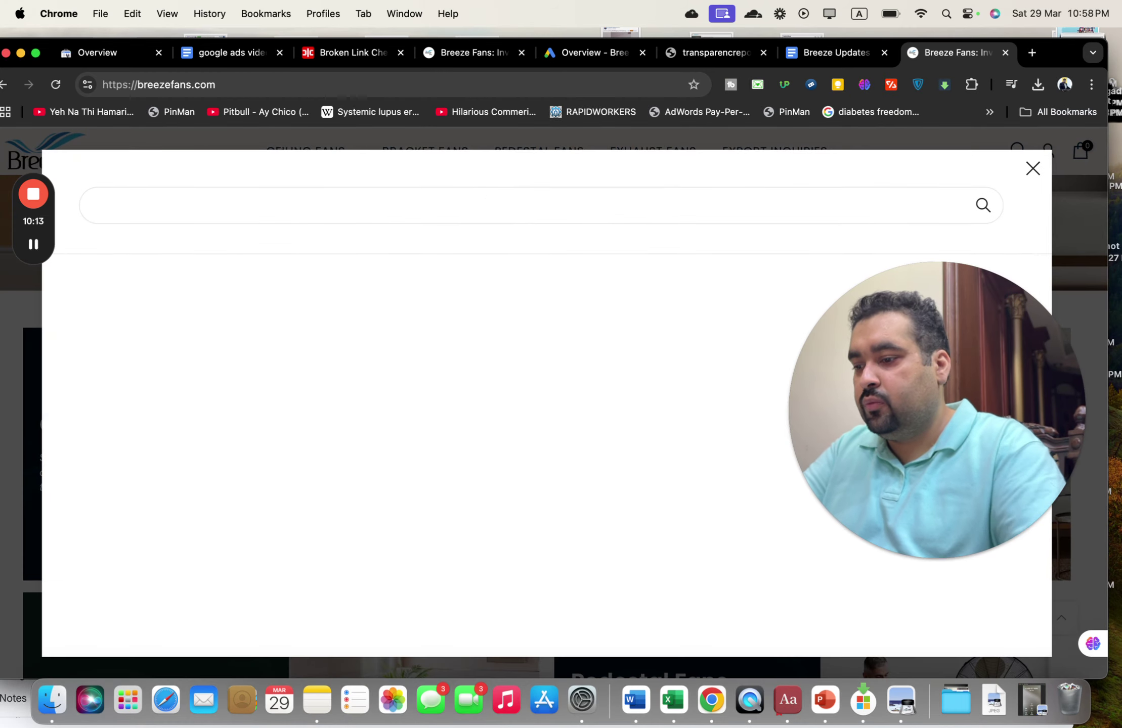
type("30 wat")
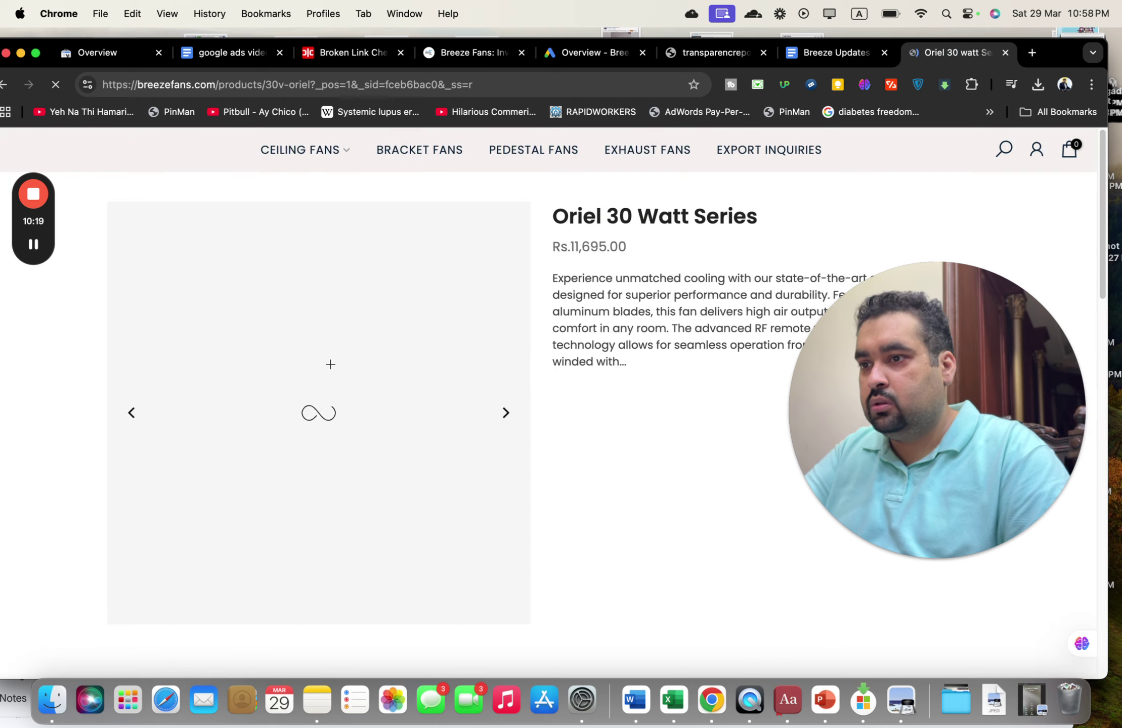
left_click_drag(1107, 195, 1119, 321)
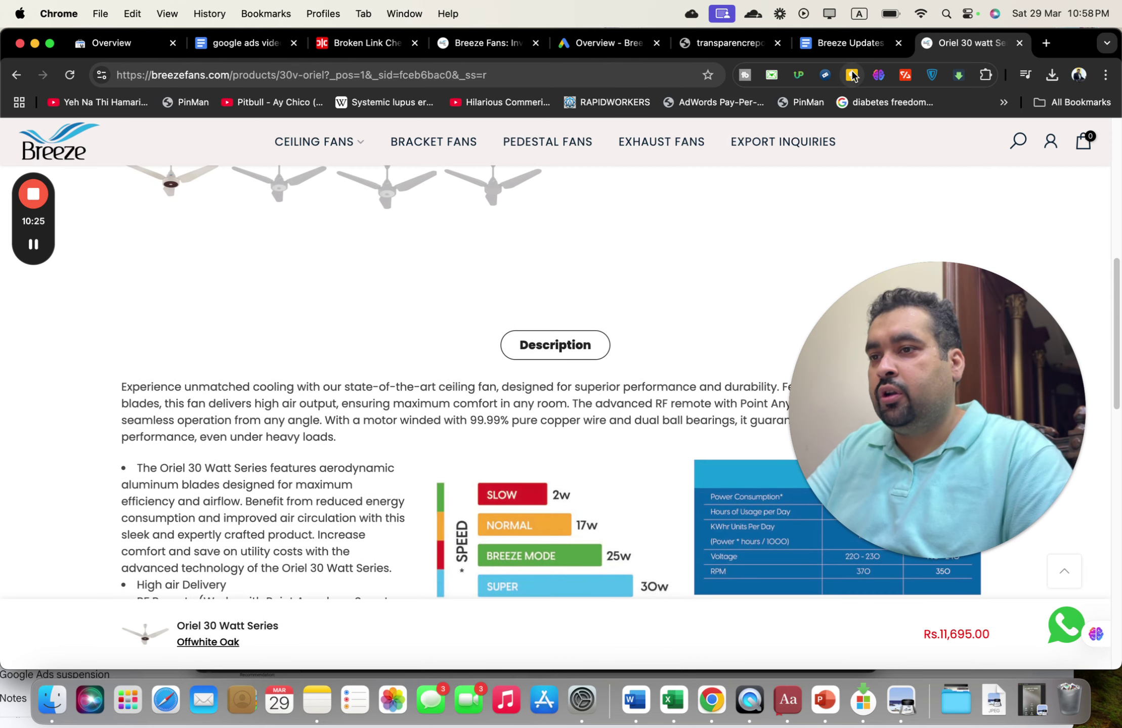
Step: Close the support reply image, view the Approval image from the Breeze Fans folder and return to Chrome
key("super+Tab")
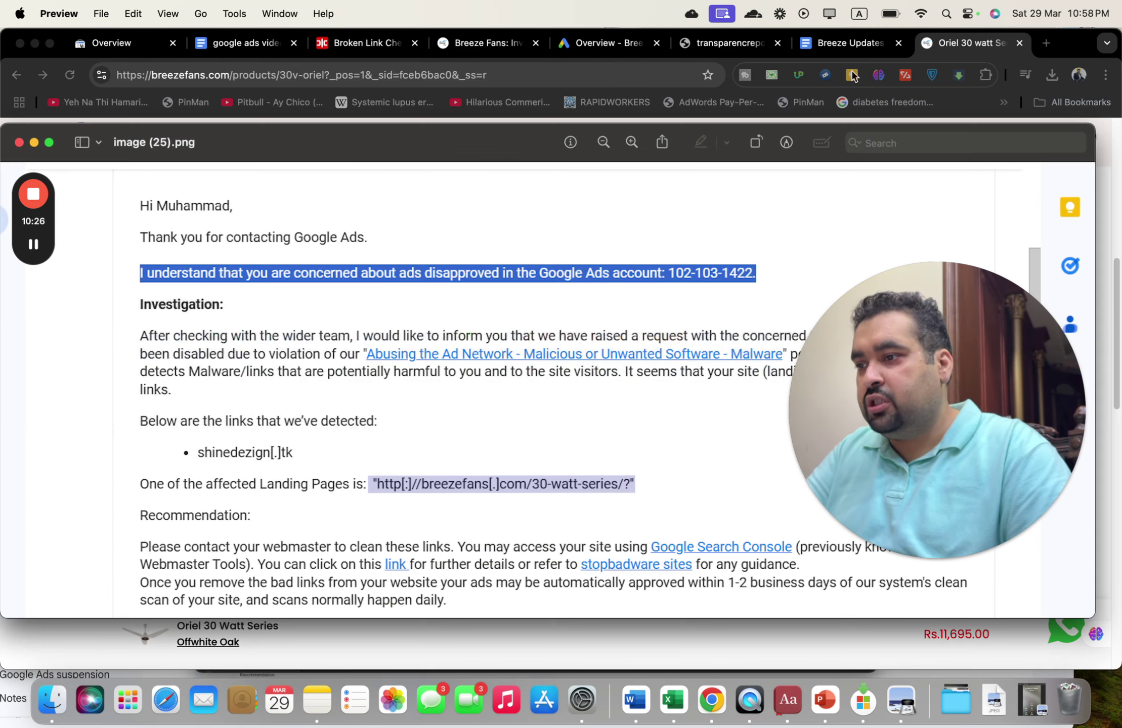
left_click(19, 143)
left_click(52, 701)
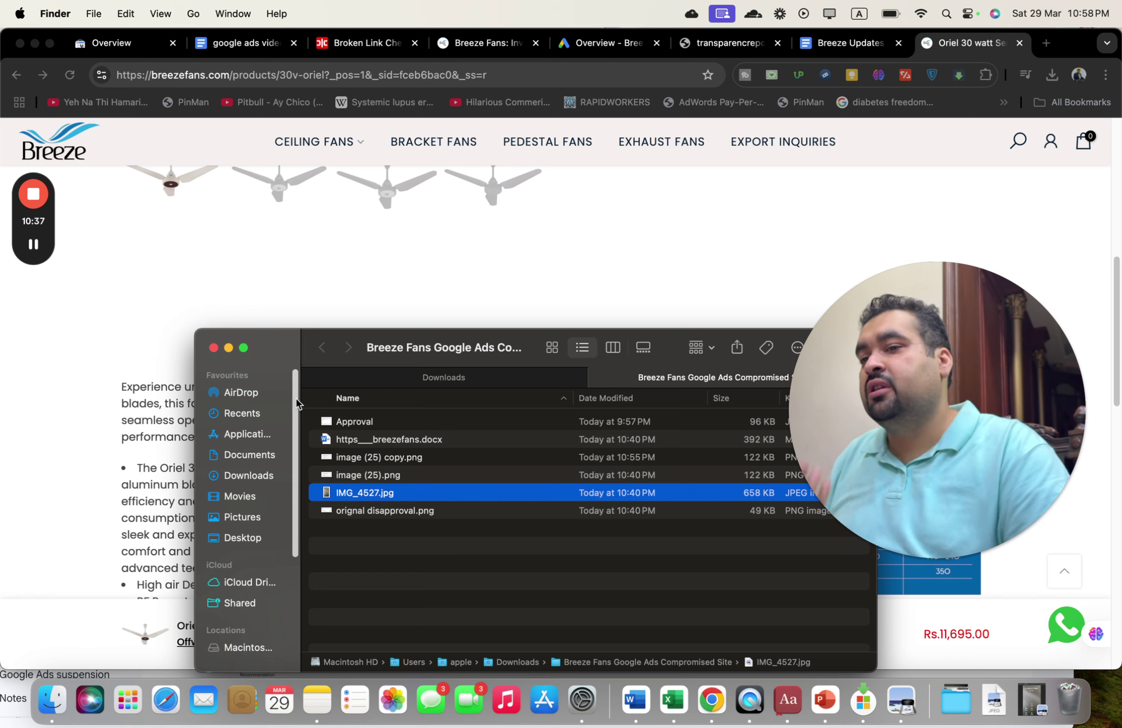
left_click(402, 428)
double_click(399, 415)
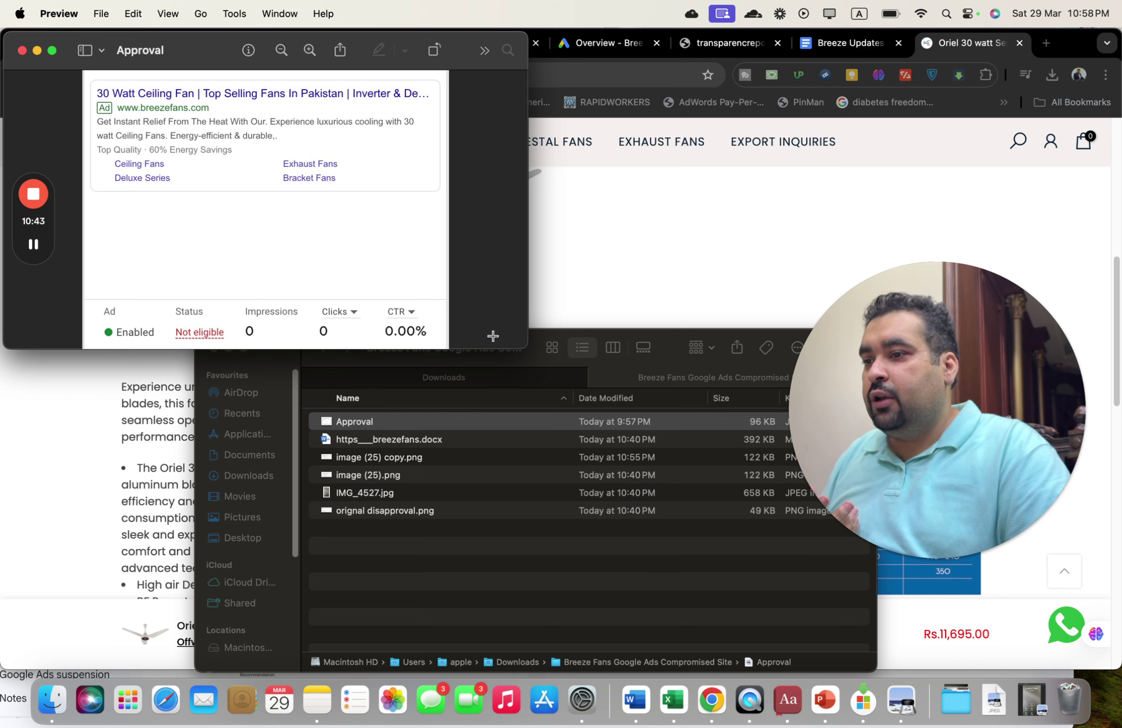
left_click(608, 228)
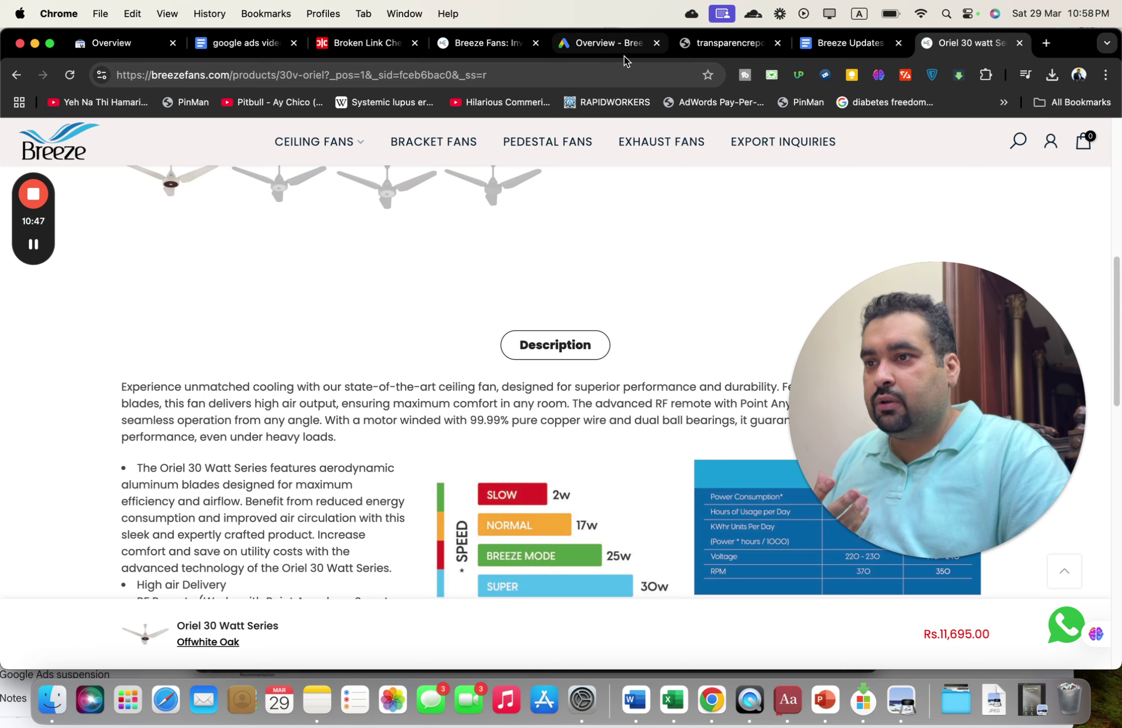
Step: Return to the Breeze Fans Google Ads overview and examine the status of the 30 Watt Ceiling Fan search ad
left_click(601, 51)
left_click_drag(922, 416, 921, 317)
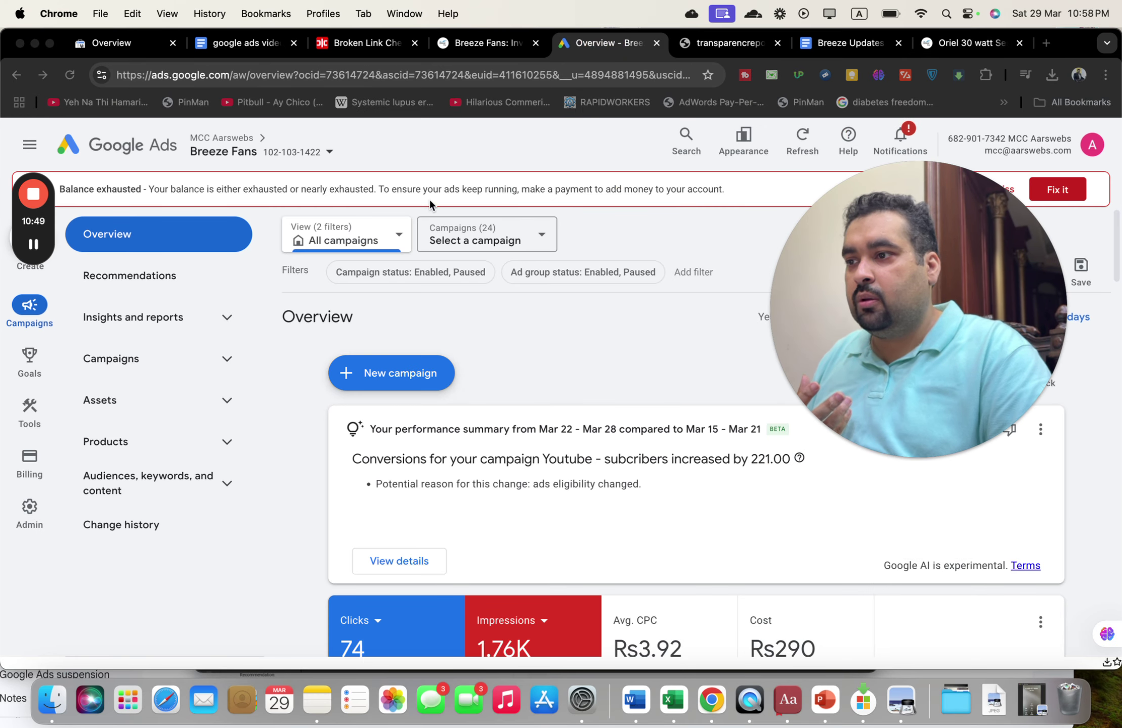
left_click(1115, 249)
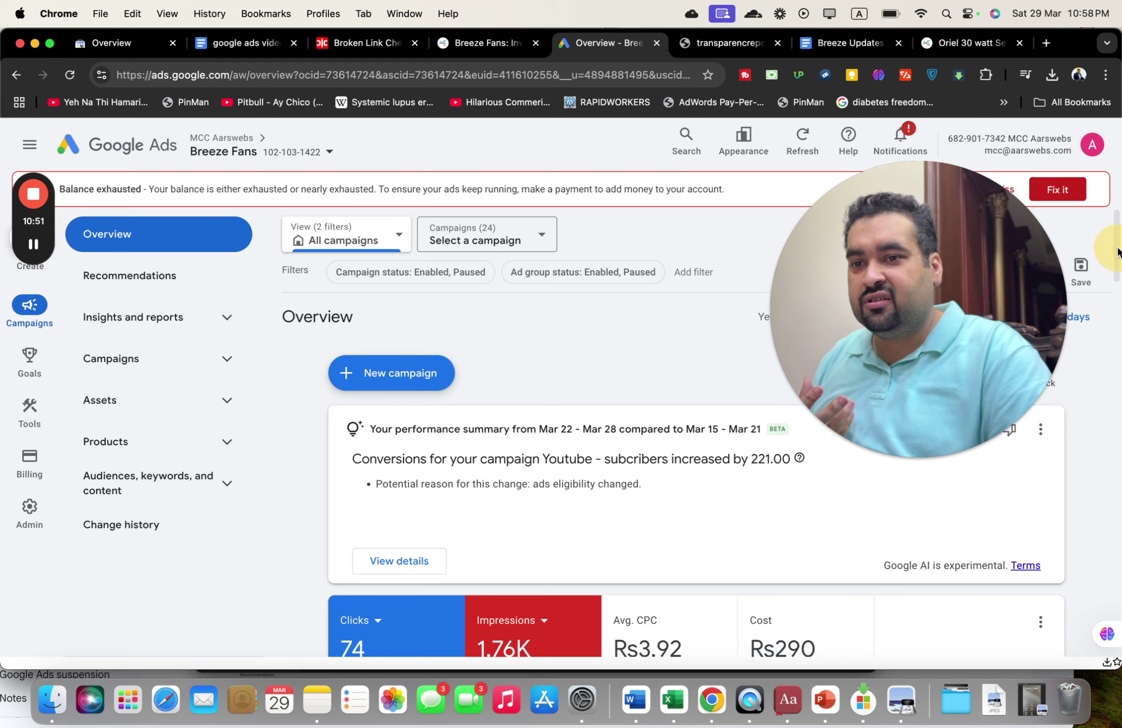
left_click_drag(1114, 245, 1115, 520)
mouse_move(811, 607)
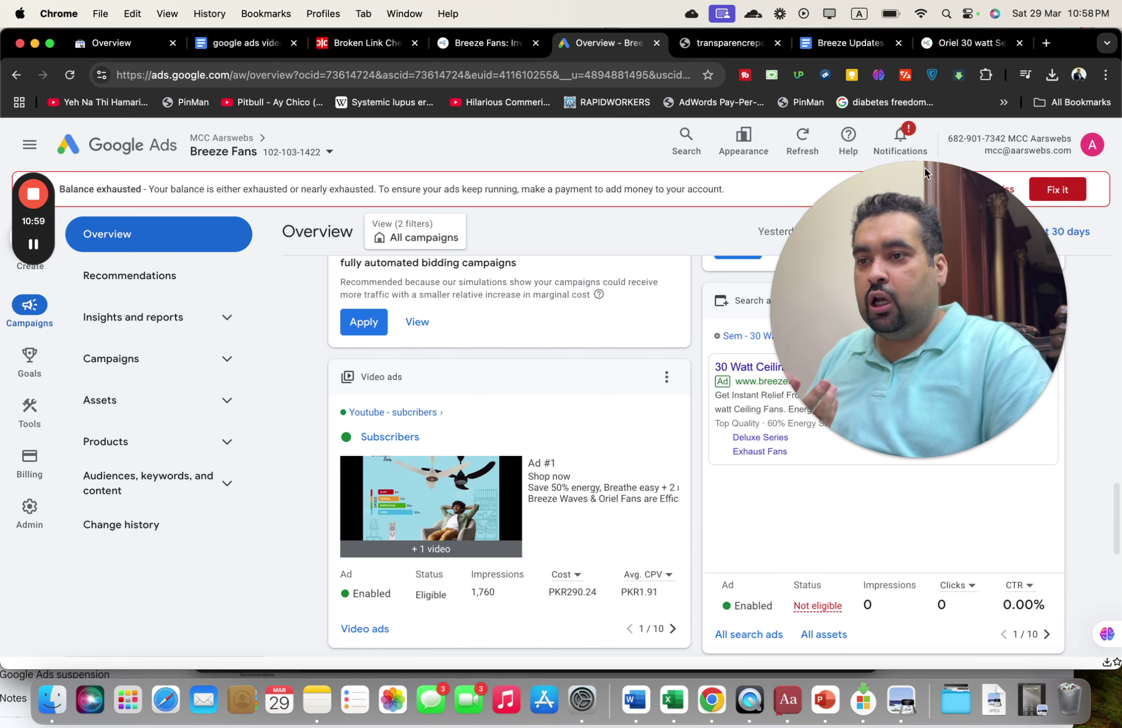
Step: Search Google Ads for "poli", open the Policy issues page and review the statuses and results of past appeals in the appeal history
left_click(686, 147)
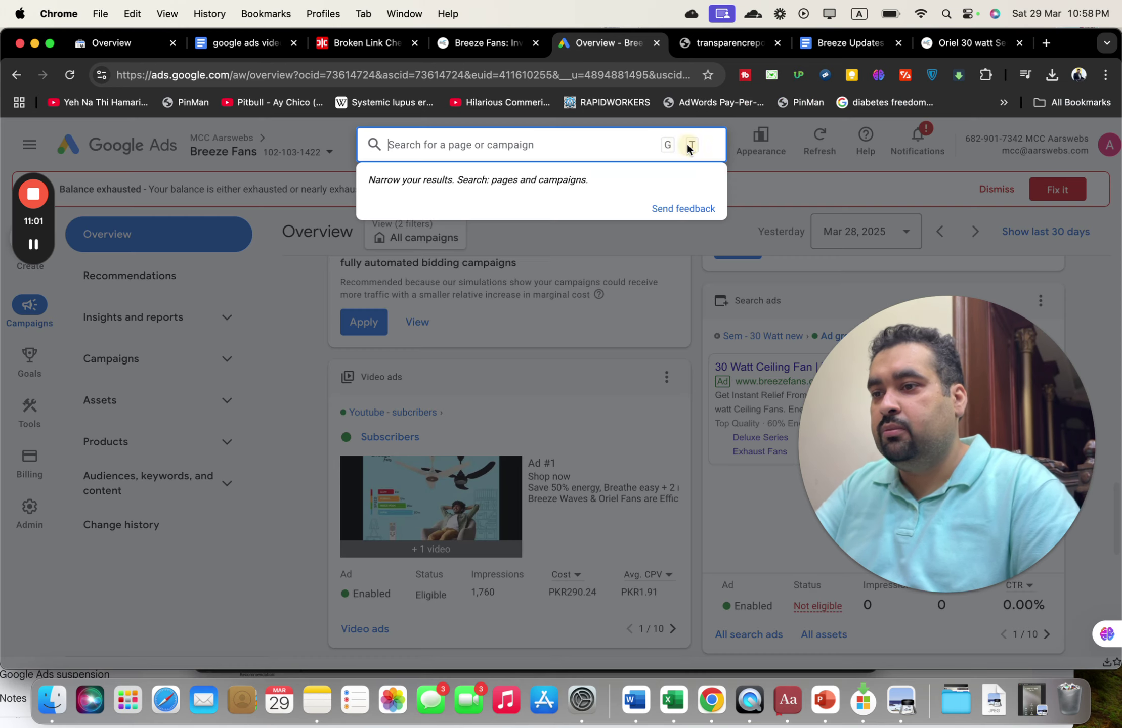
type("poli")
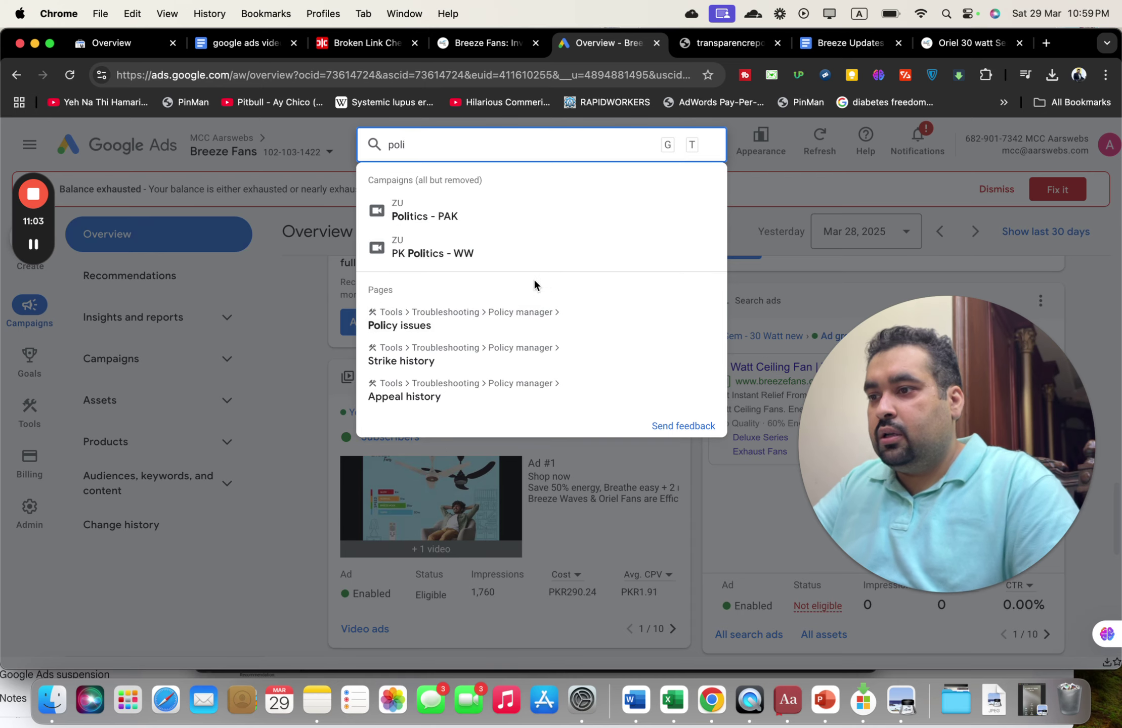
left_click(491, 328)
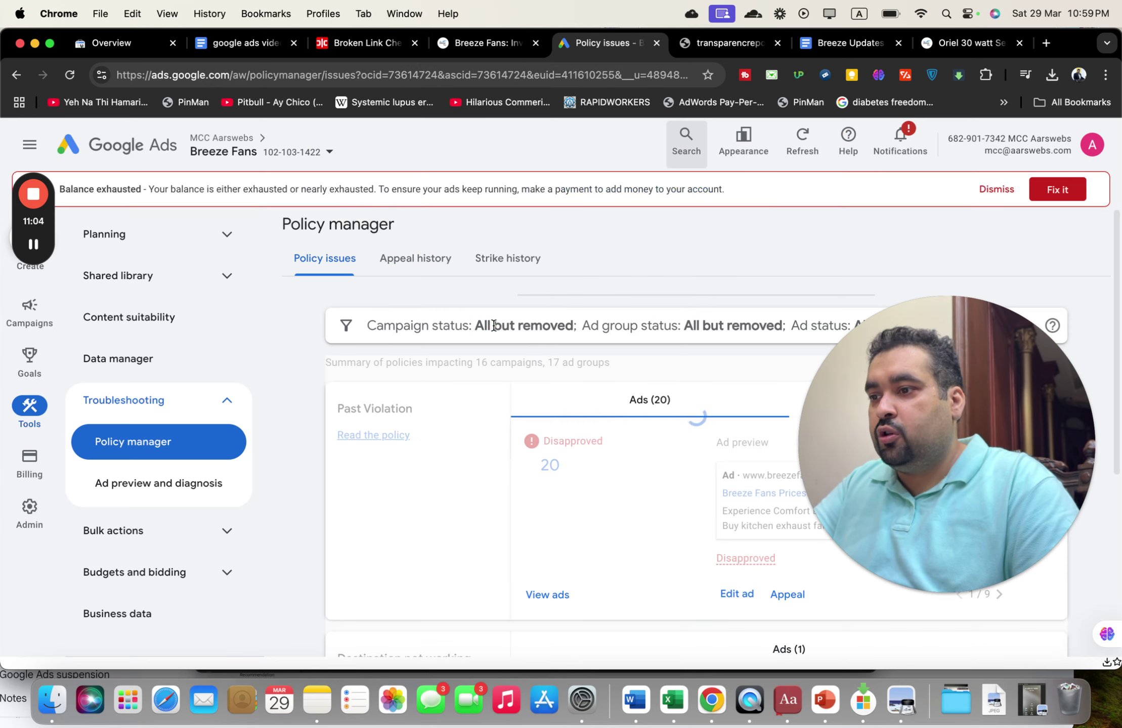
left_click(432, 263)
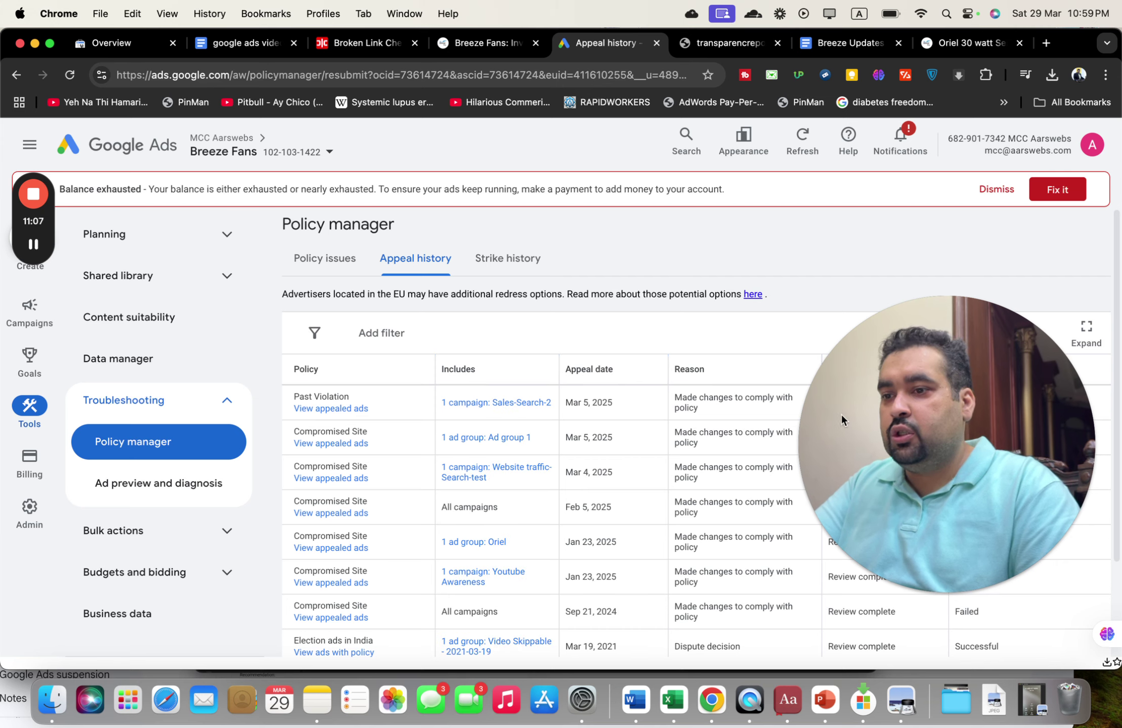
left_click_drag(842, 422, 791, 145)
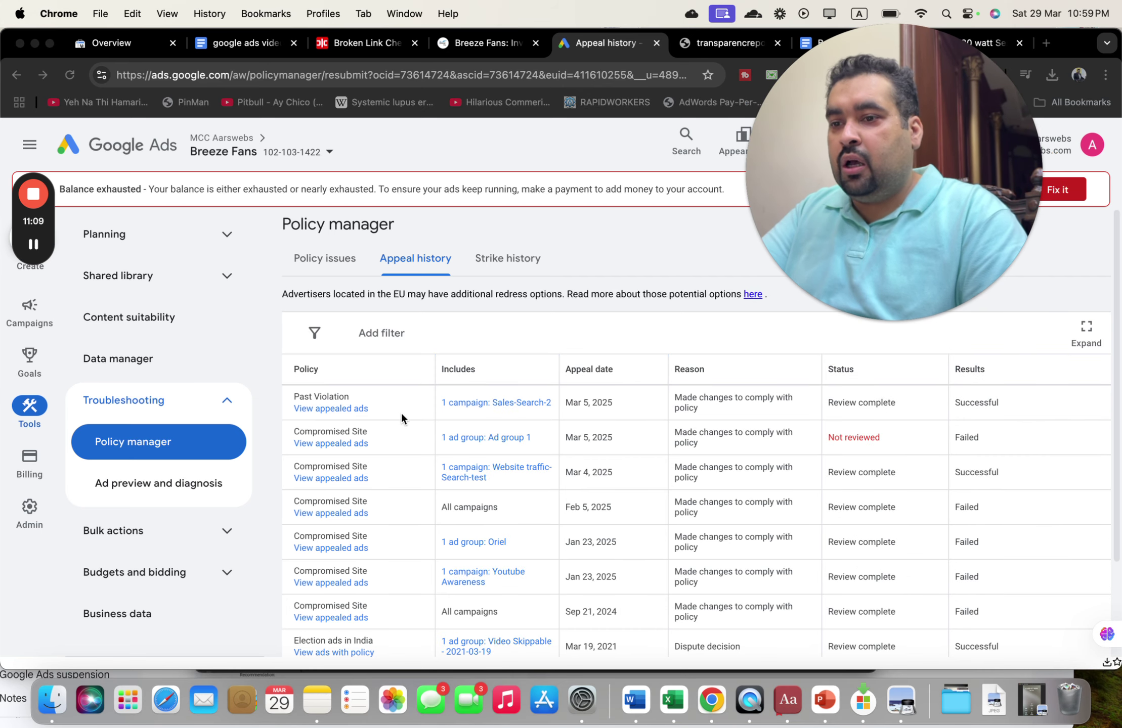
left_click(910, 448)
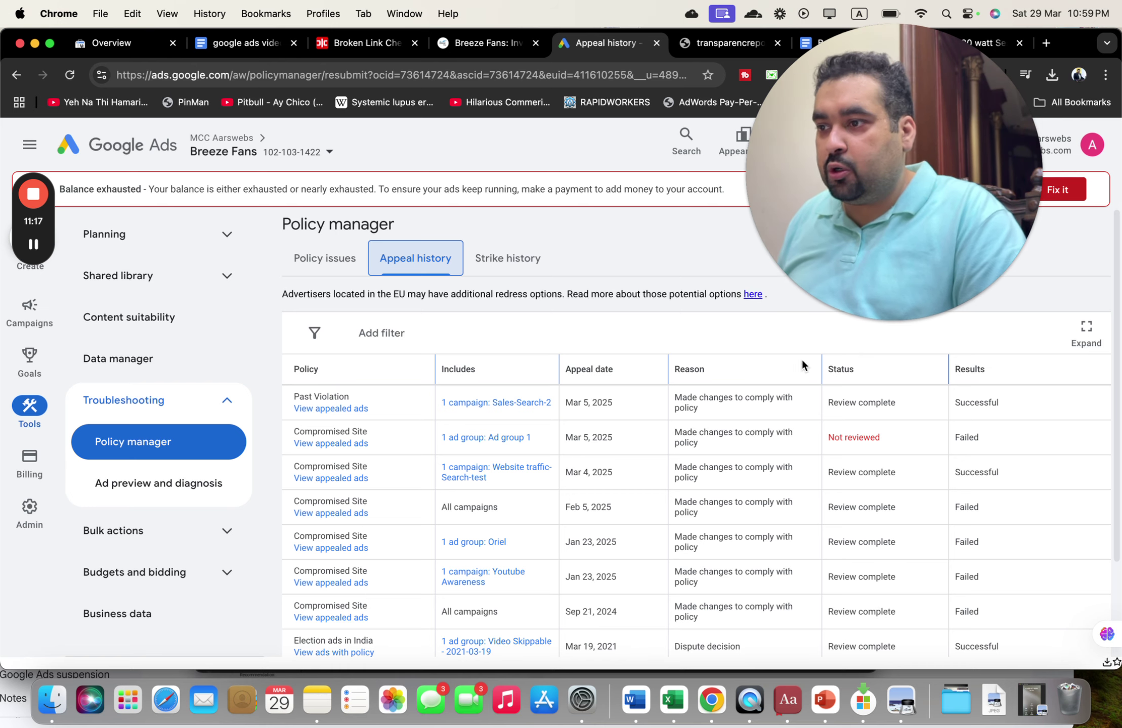
Step: Return to the account overview, close the quick help and view the 30 Watt Ceiling Fan search ad card
left_click(18, 75)
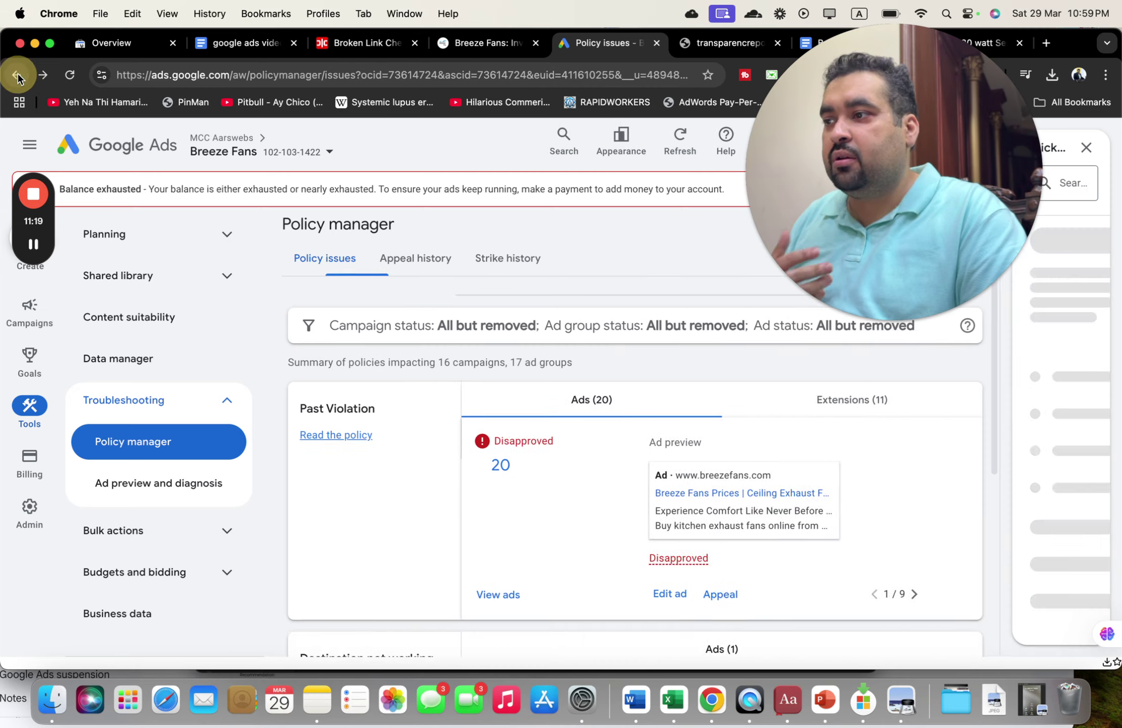
left_click(18, 75)
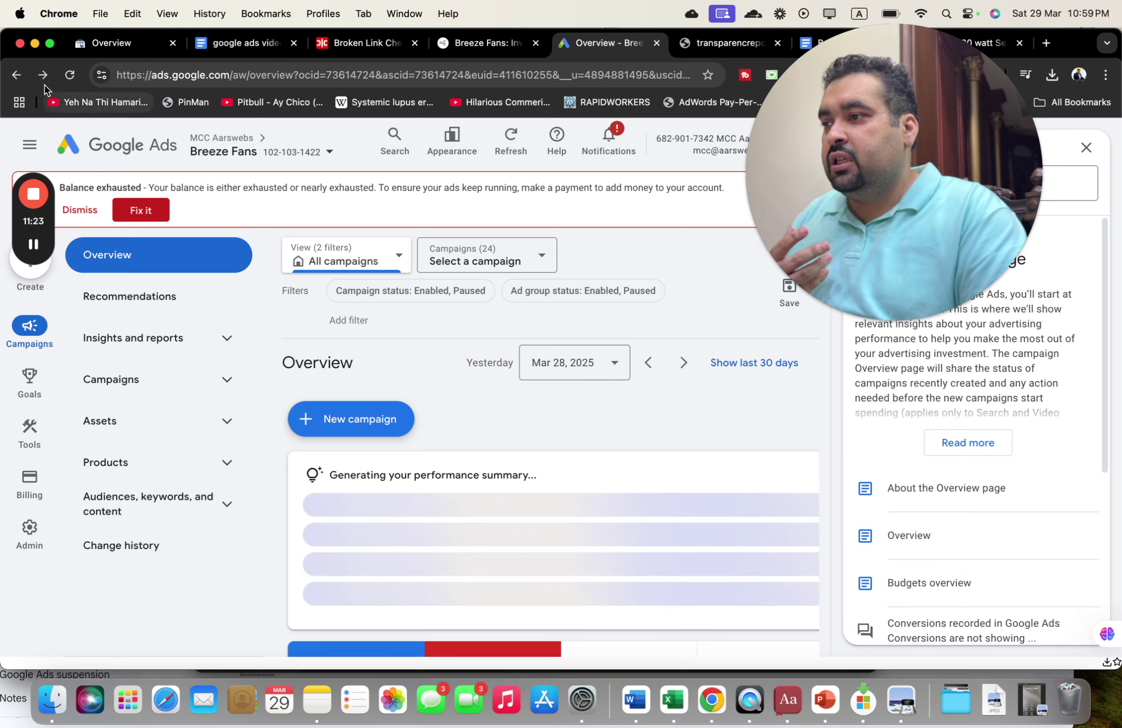
left_click(42, 74)
left_click(408, 402)
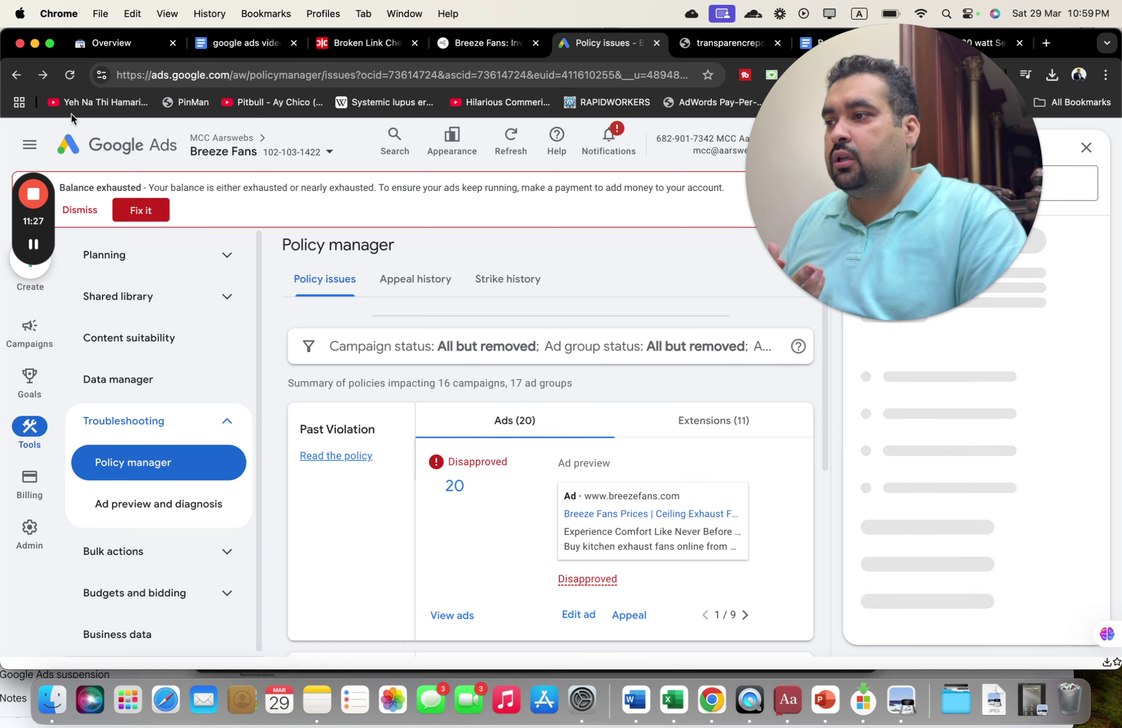
left_click(18, 75)
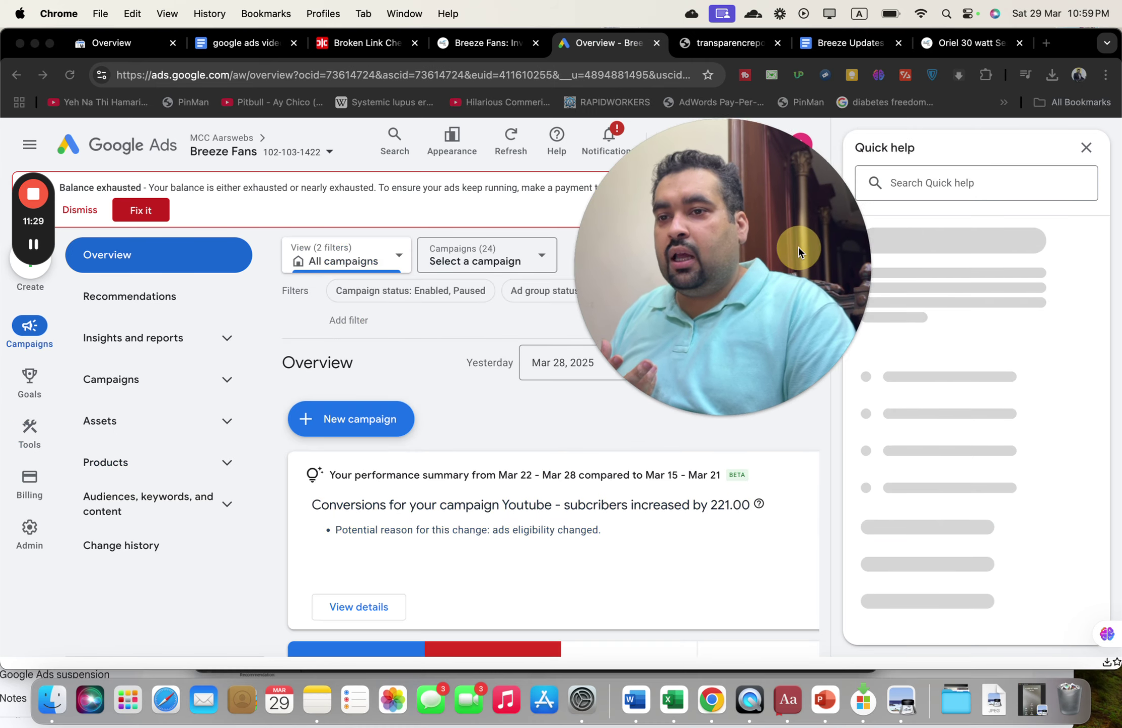
left_click(1086, 149)
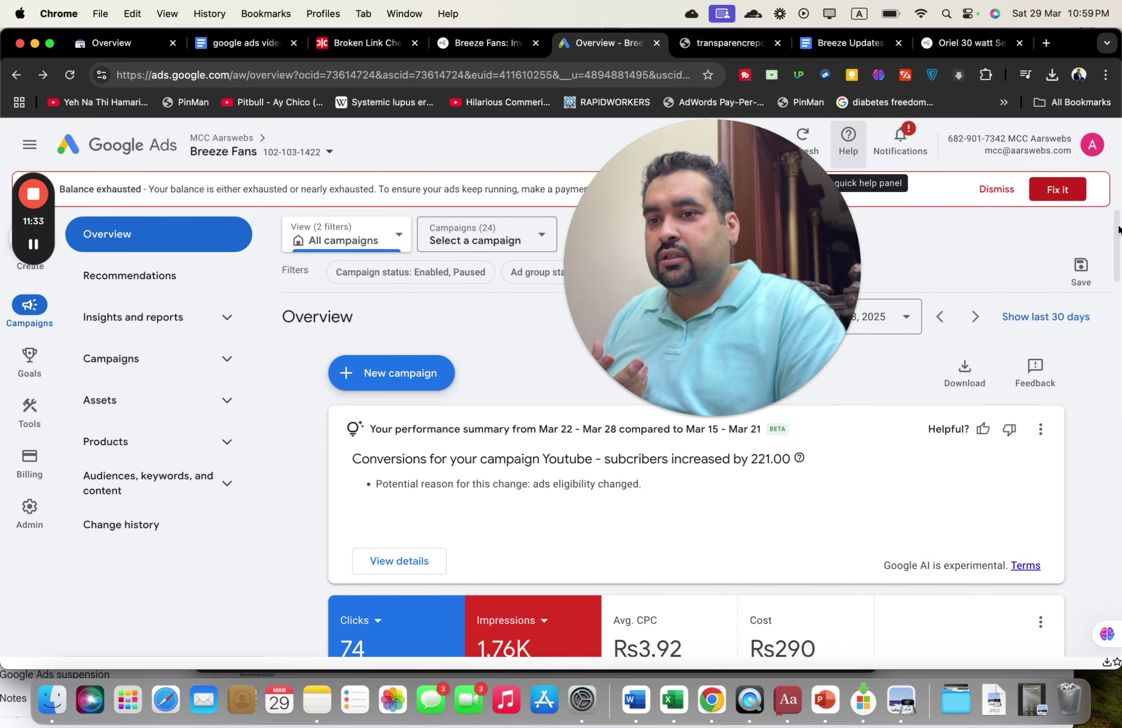
left_click_drag(1118, 226, 1105, 495)
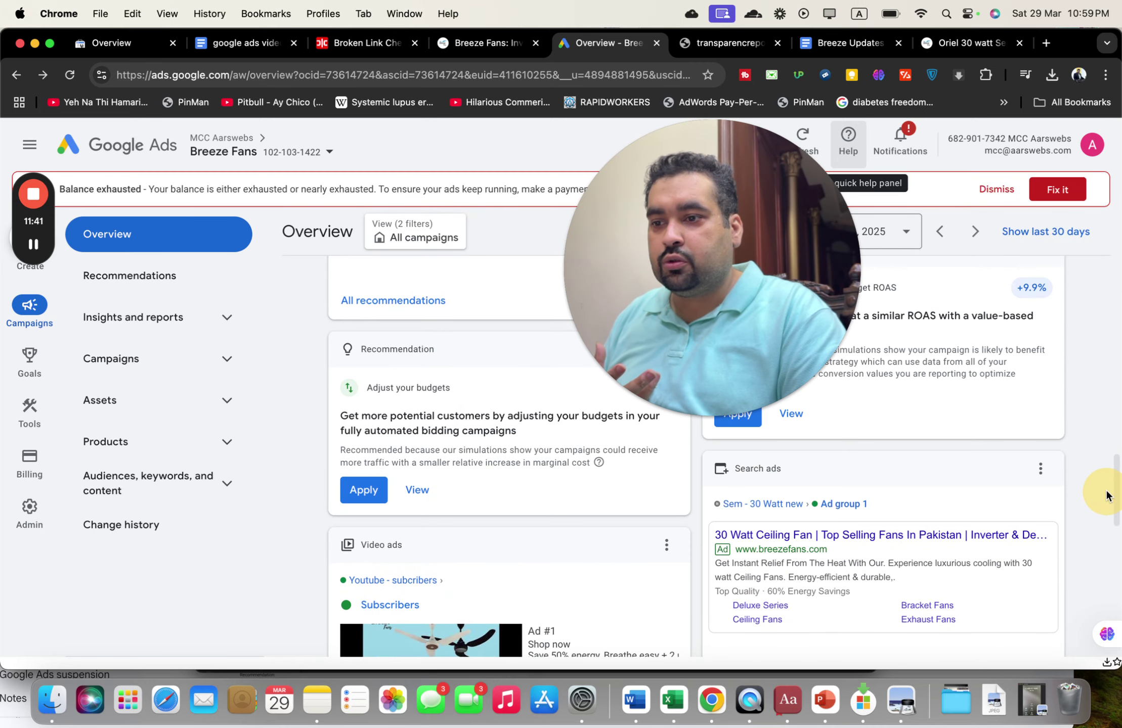
Step: Open the campaigns list and examine the status, interaction and cost columns of the campaigns
left_click(141, 363)
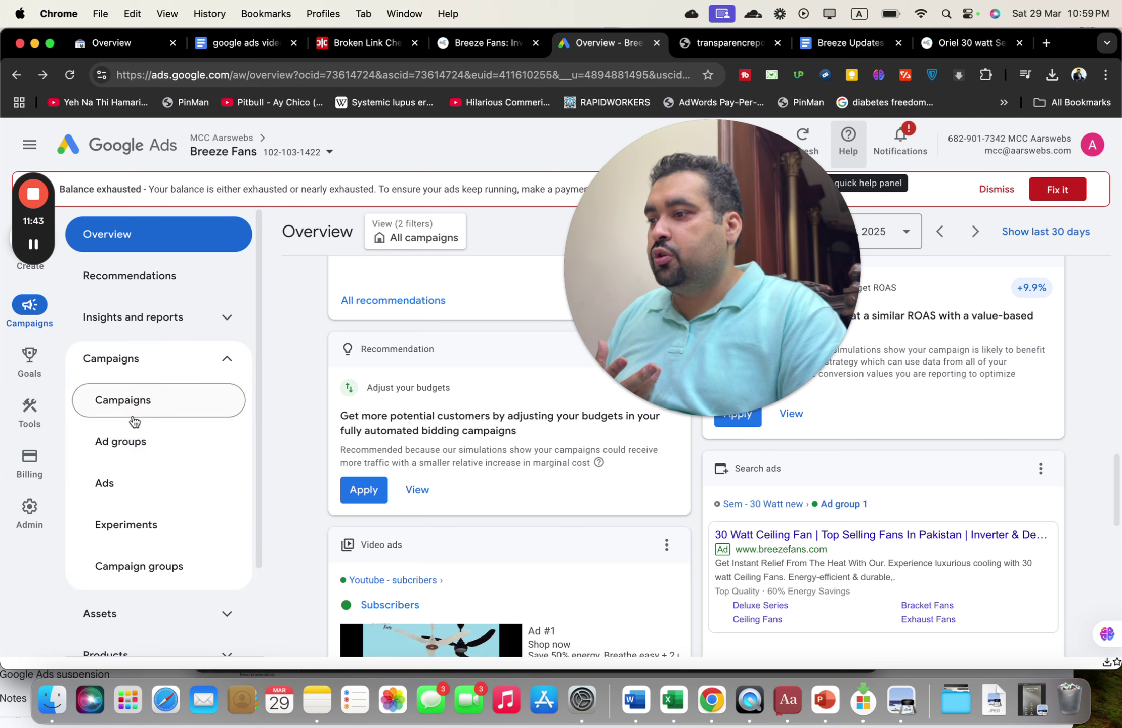
left_click(134, 413)
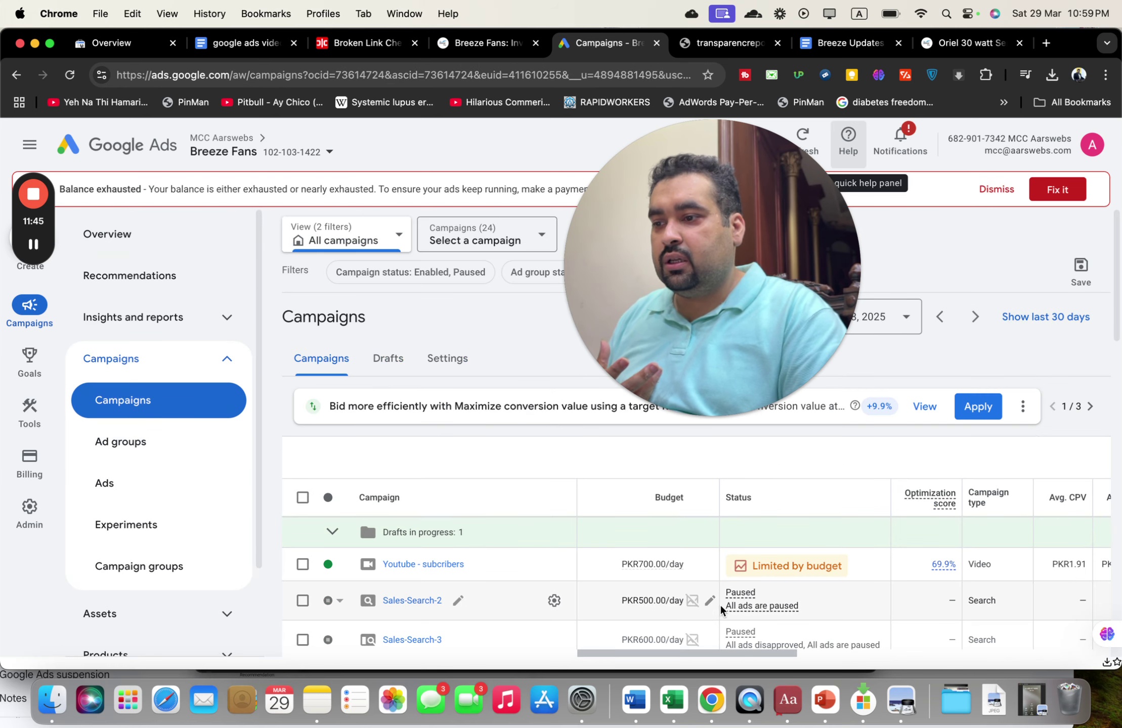
left_click_drag(717, 653, 881, 653)
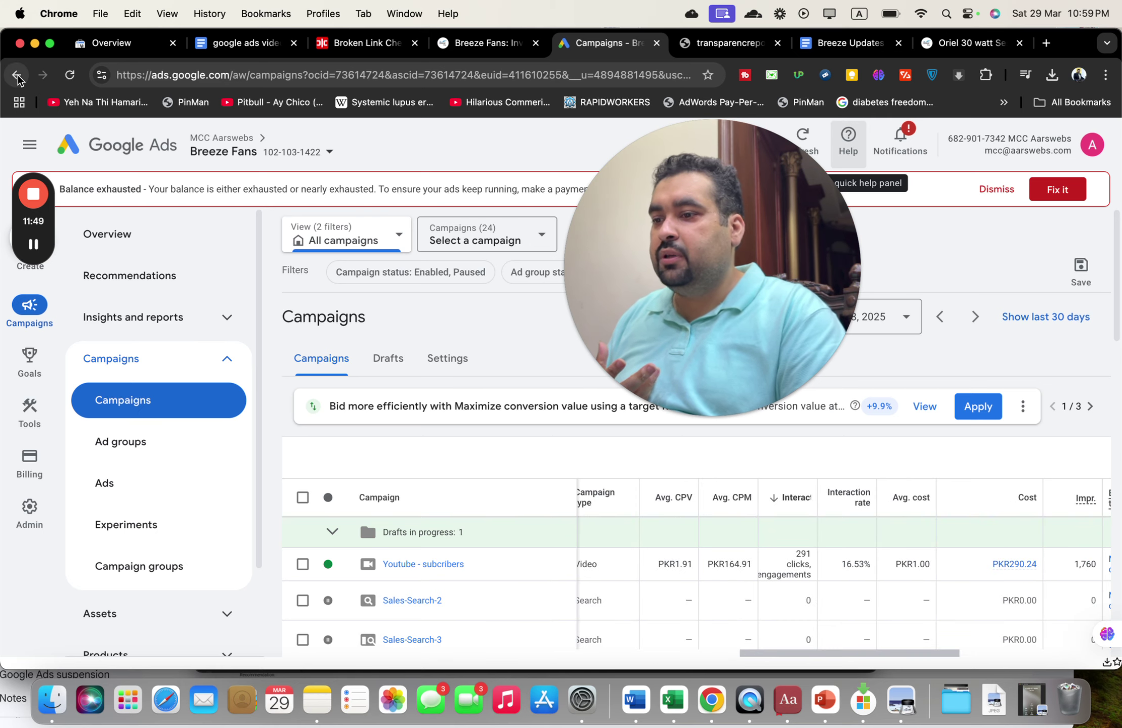
Step: Return to the overview, set its date range to This month and examine the 30 Watt Ceiling Fan search ad's performance
left_click(17, 76)
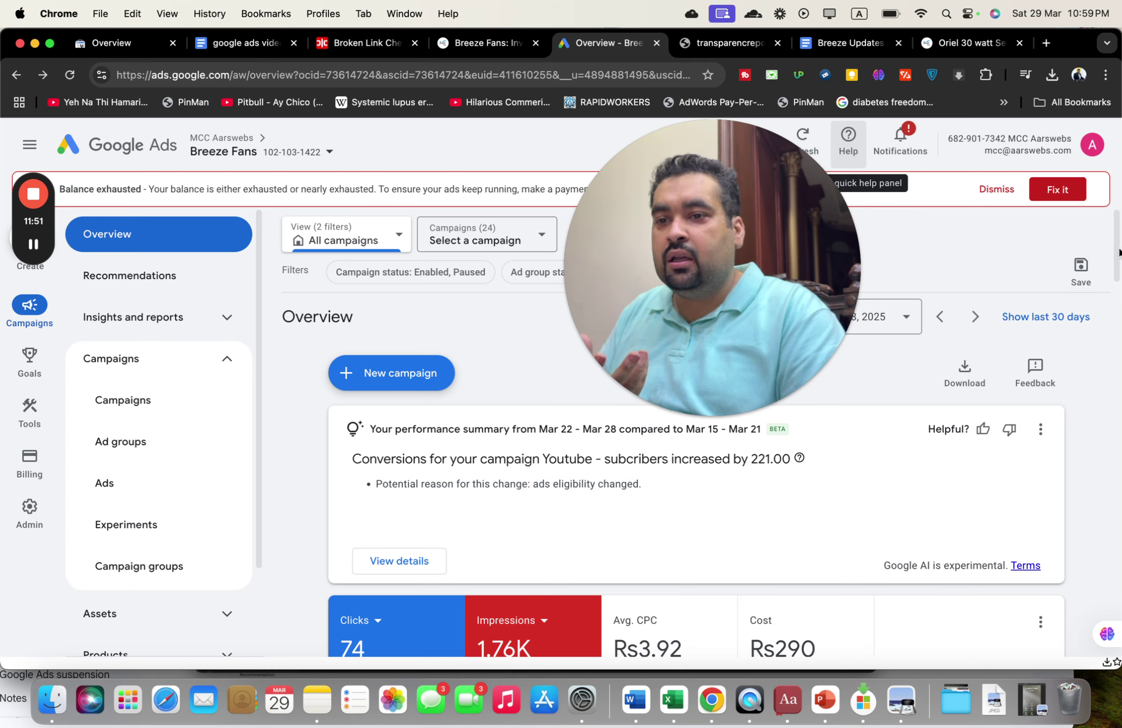
left_click(886, 319)
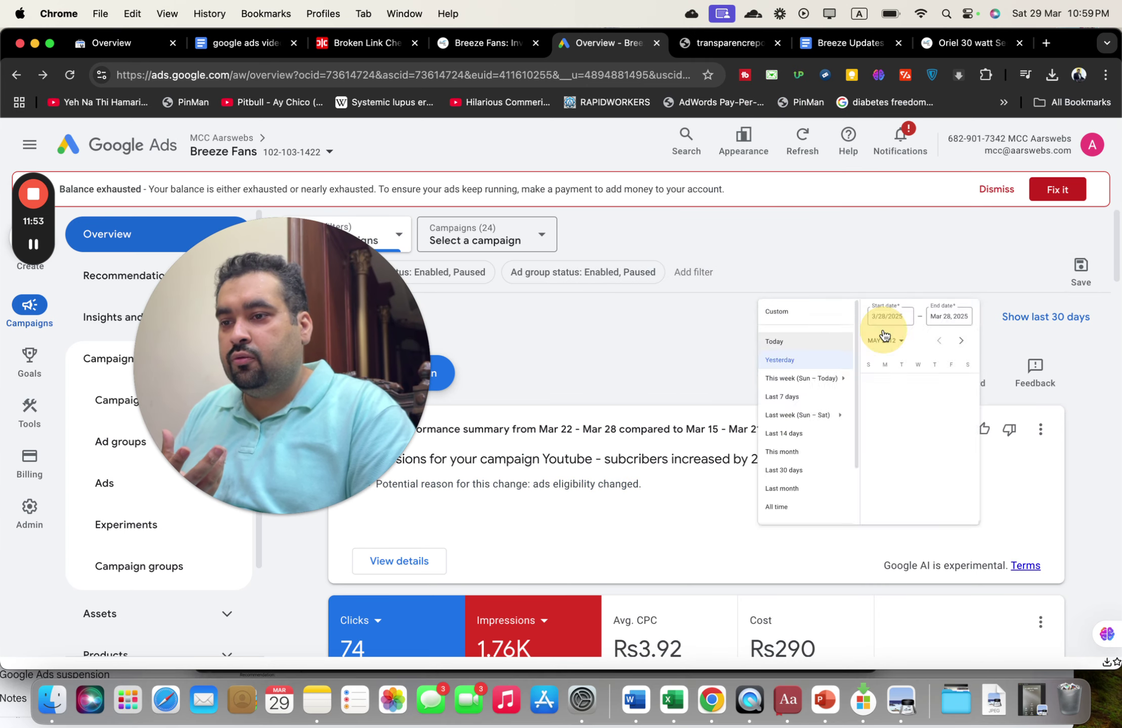
left_click(834, 546)
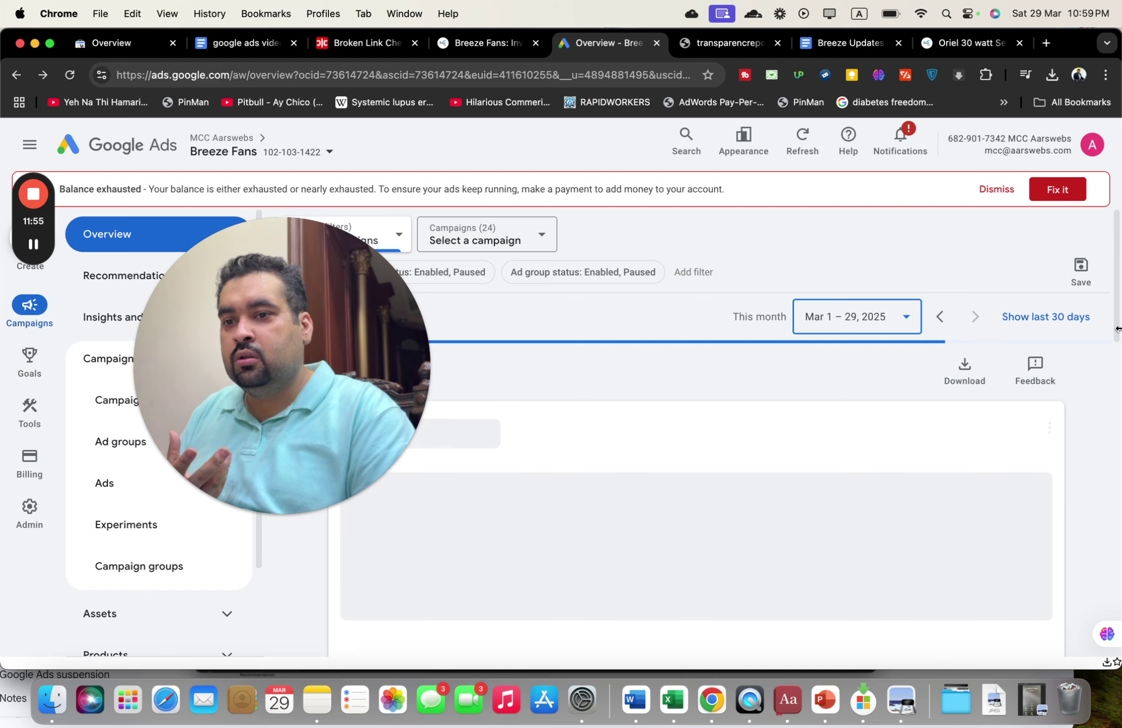
left_click_drag(1117, 329, 1119, 551)
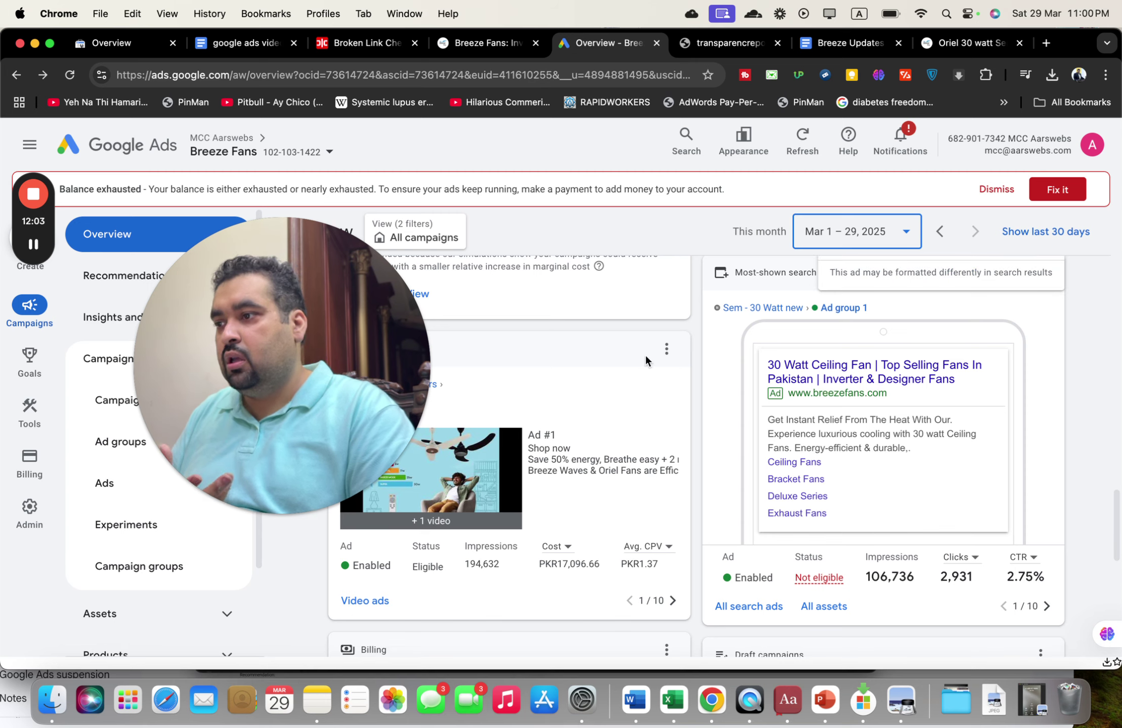
mouse_move(323, 471)
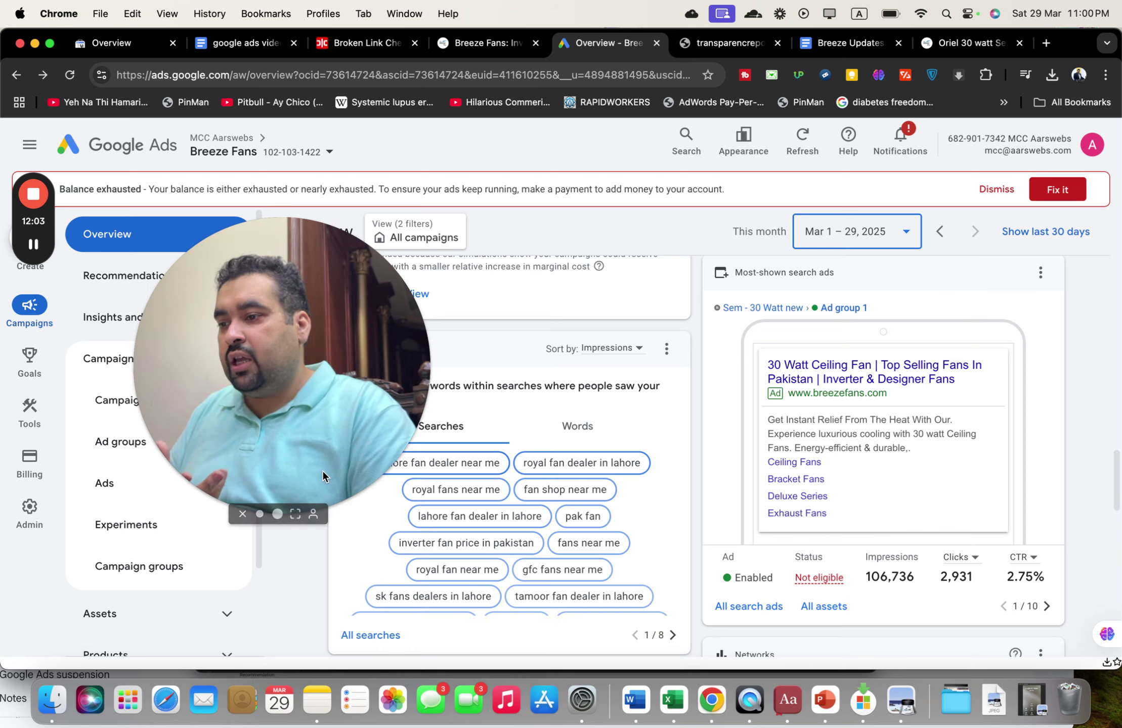
left_click(296, 513)
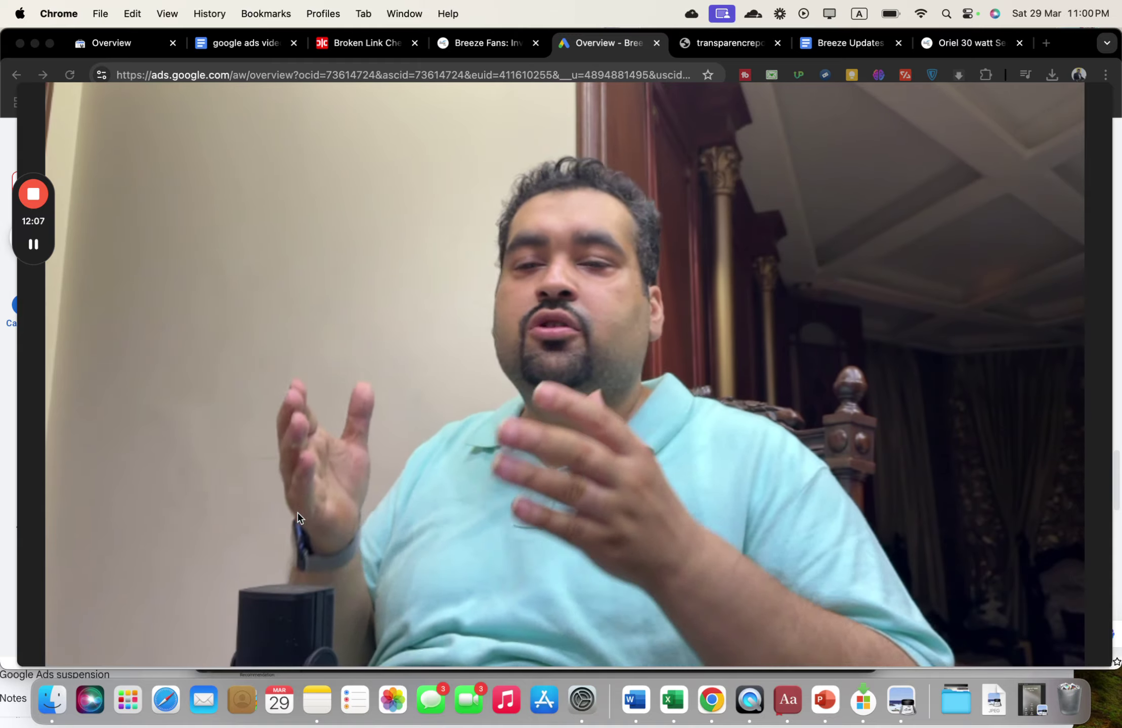